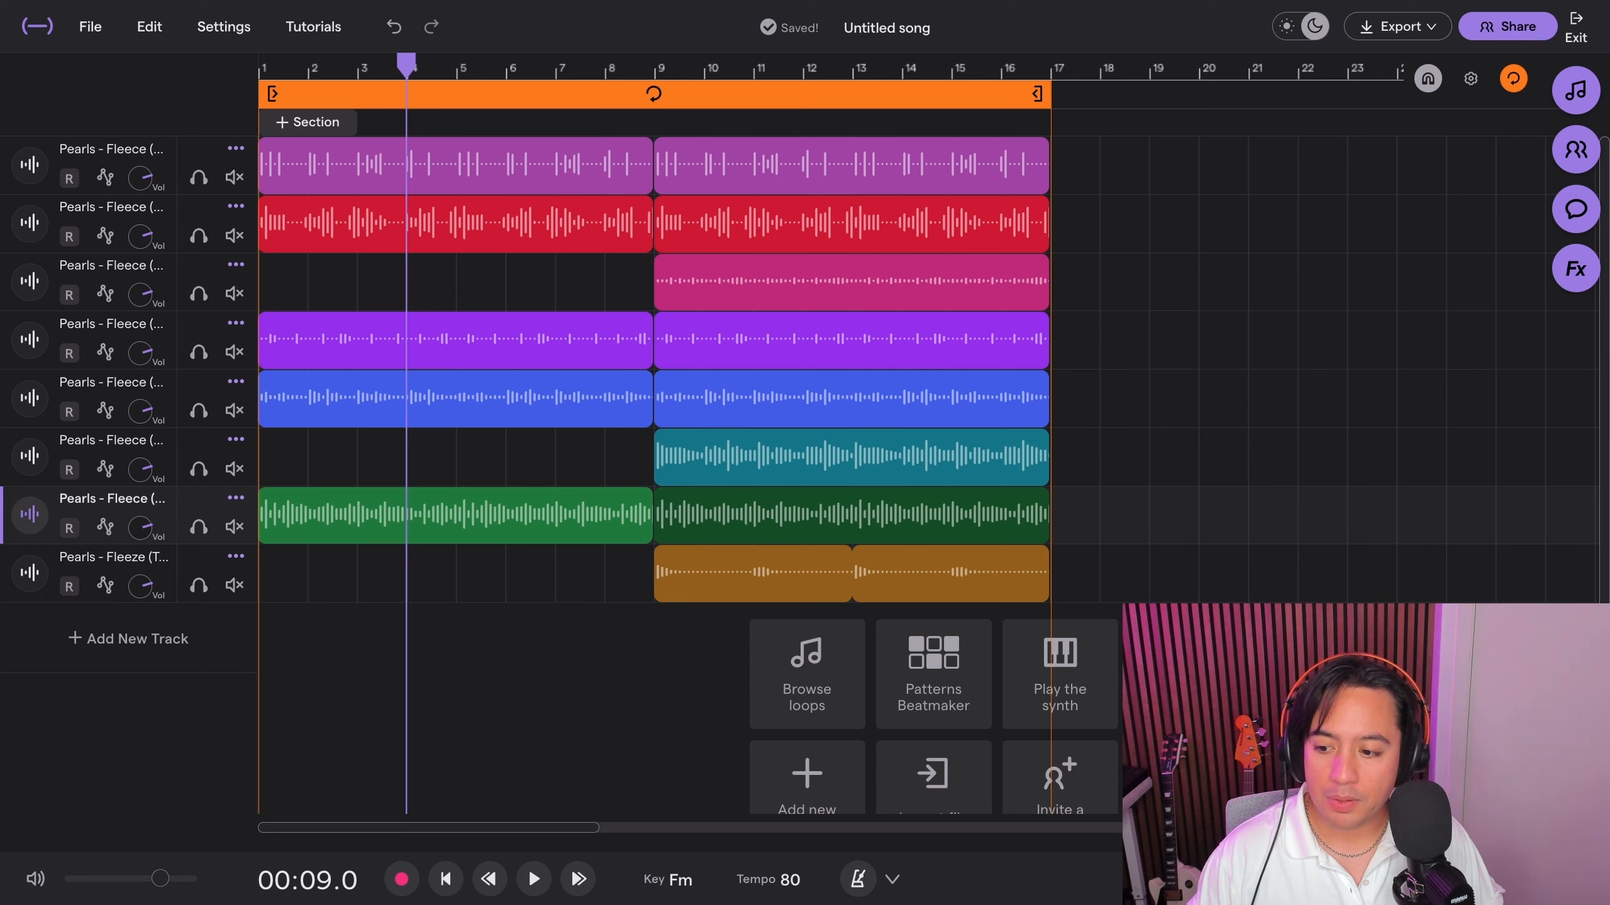
# - Add Sweep automation to the green track, ramping from the lowest level at bar 5 to a high level at bar 9
pyautogui.click(105, 527)
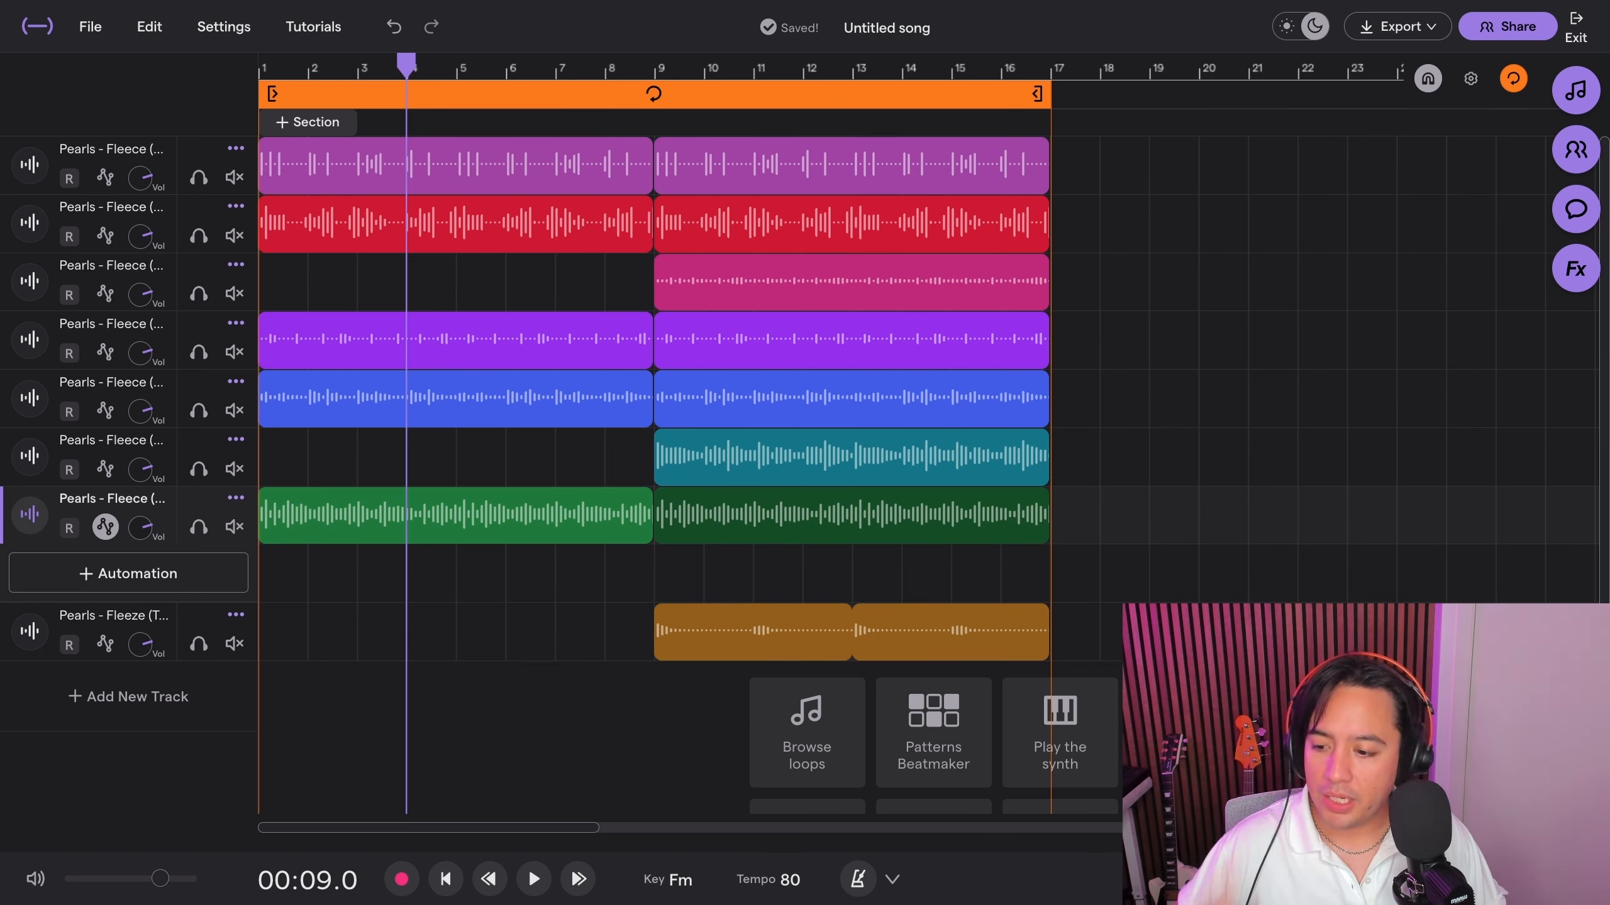
pyautogui.click(122, 576)
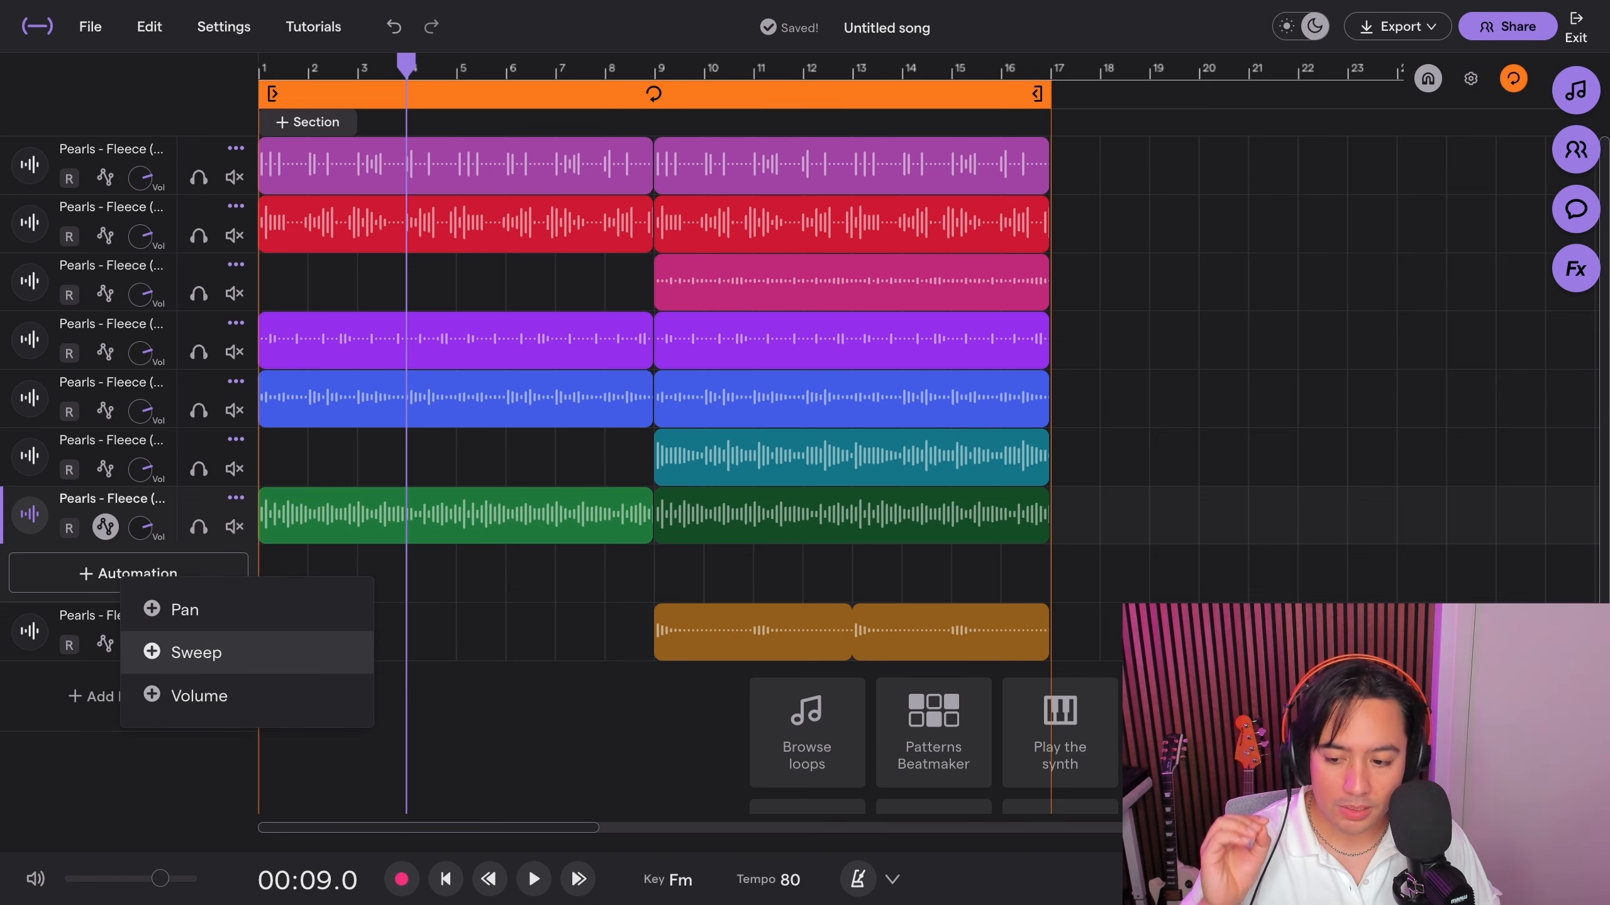
pyautogui.click(196, 652)
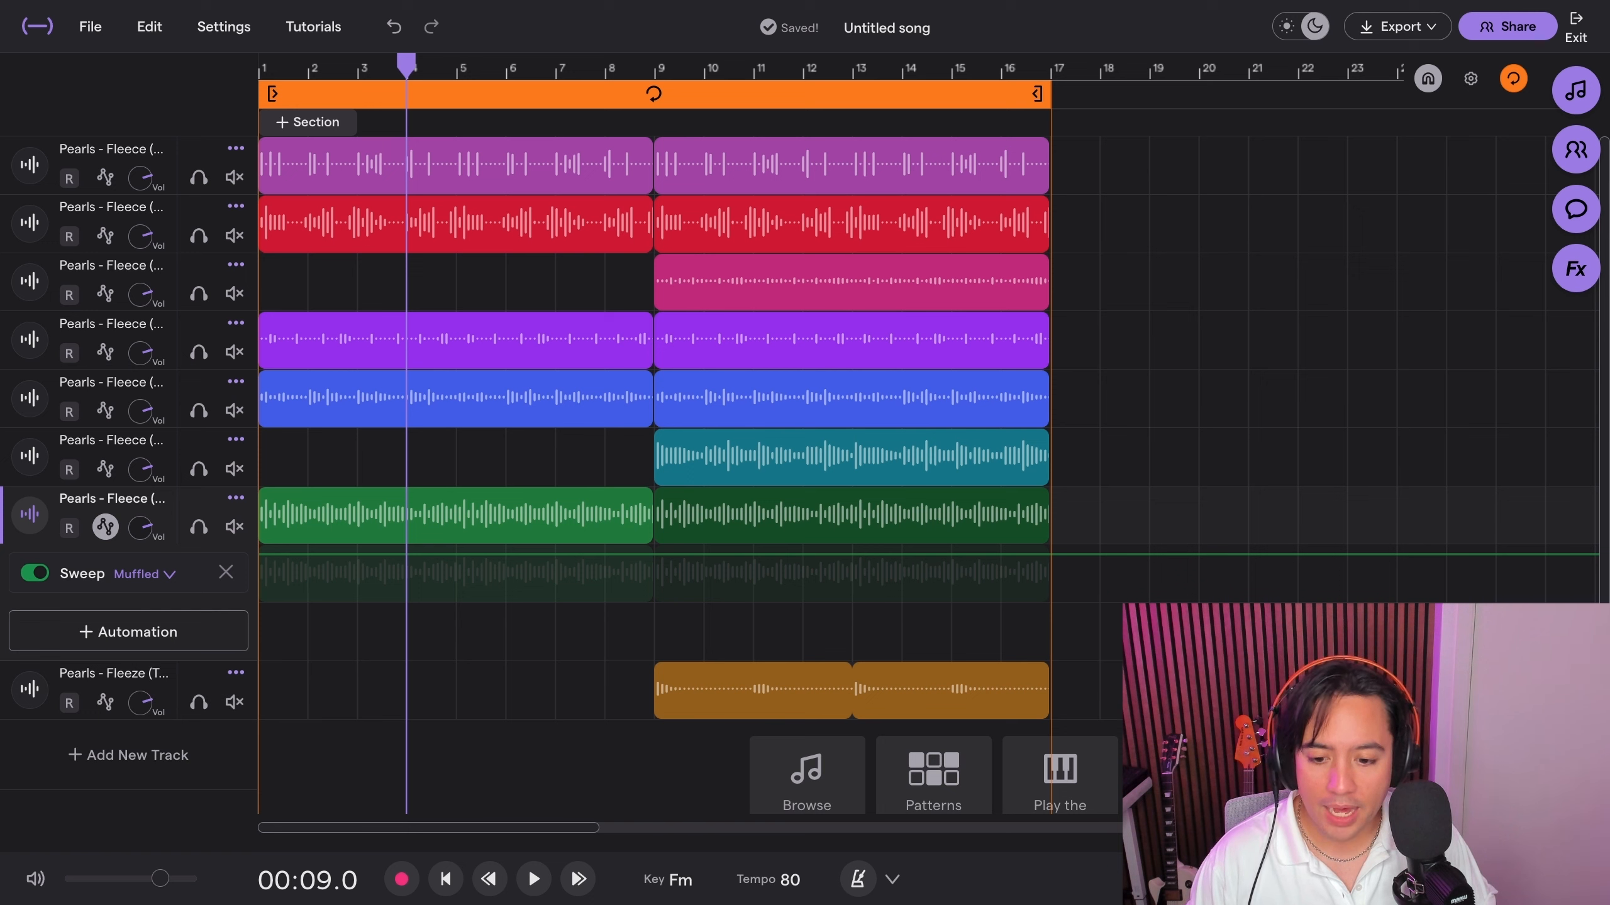
pyautogui.click(655, 555)
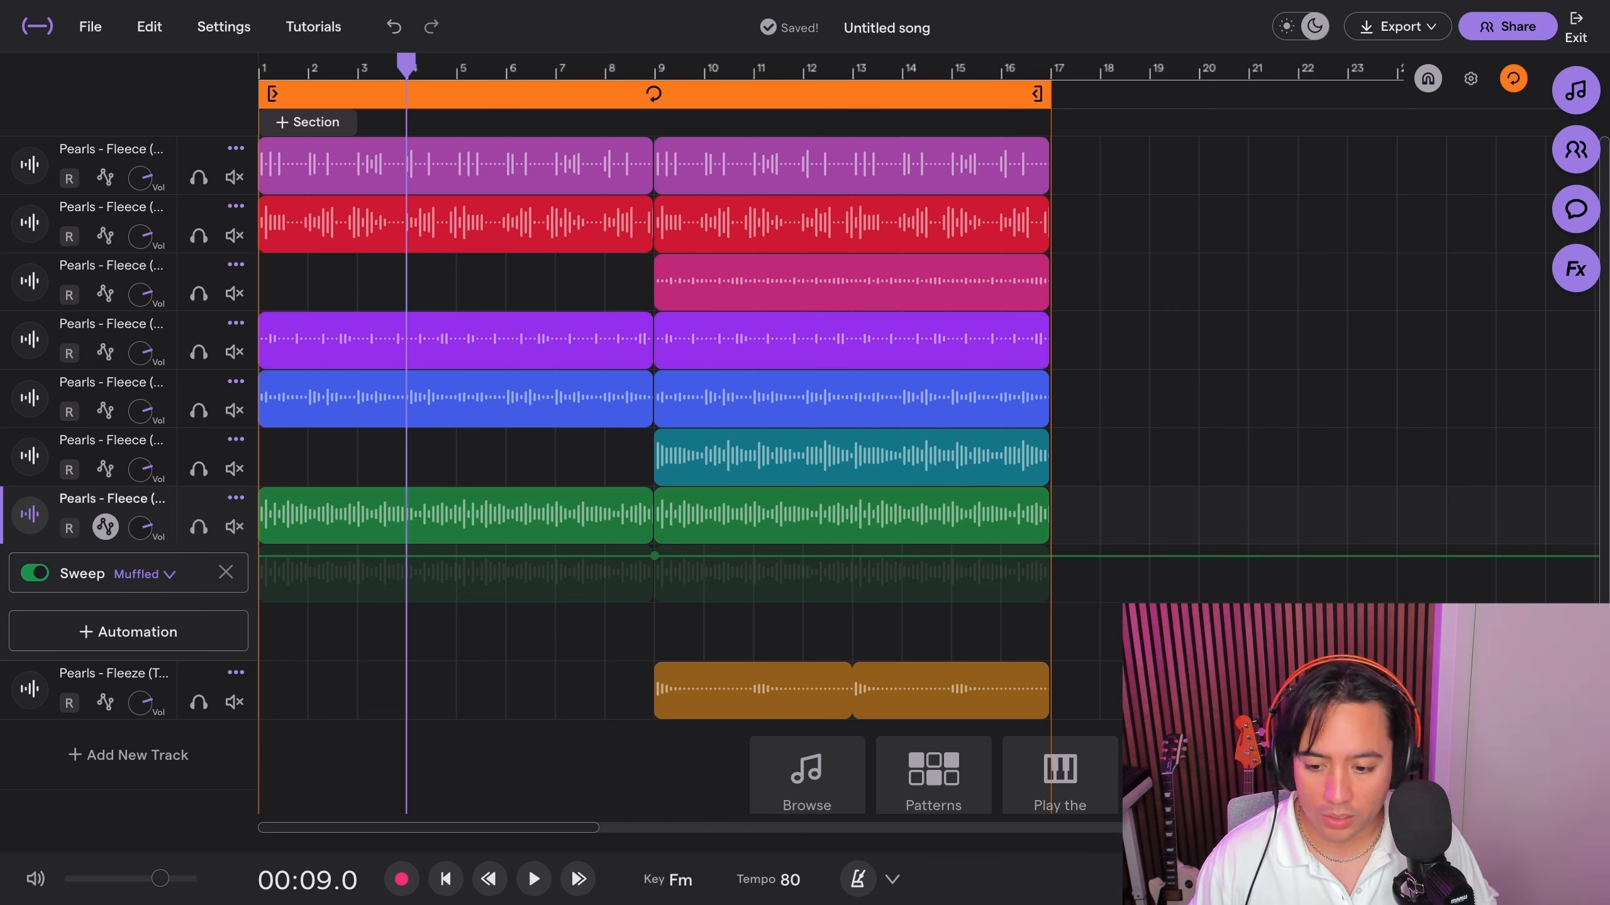
pyautogui.click(456, 560)
pyautogui.moveTo(456, 560); pyautogui.dragTo(457, 598)
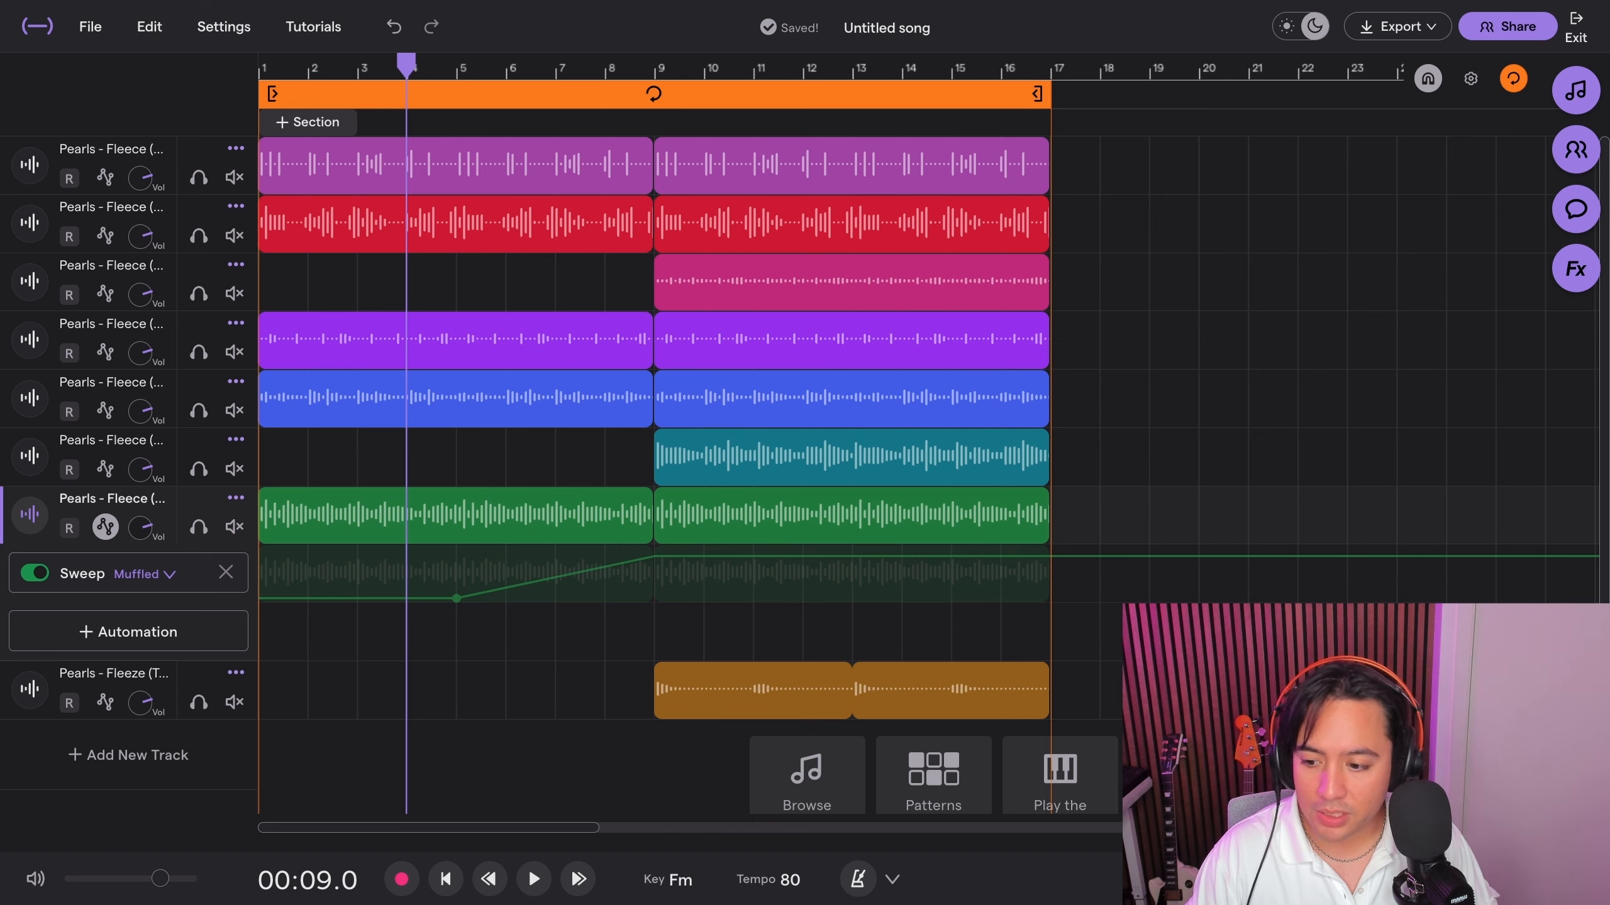
# - Solo the green track and play the Muffled sweep transition from bar 5
pyautogui.click(198, 527)
pyautogui.press('Right')
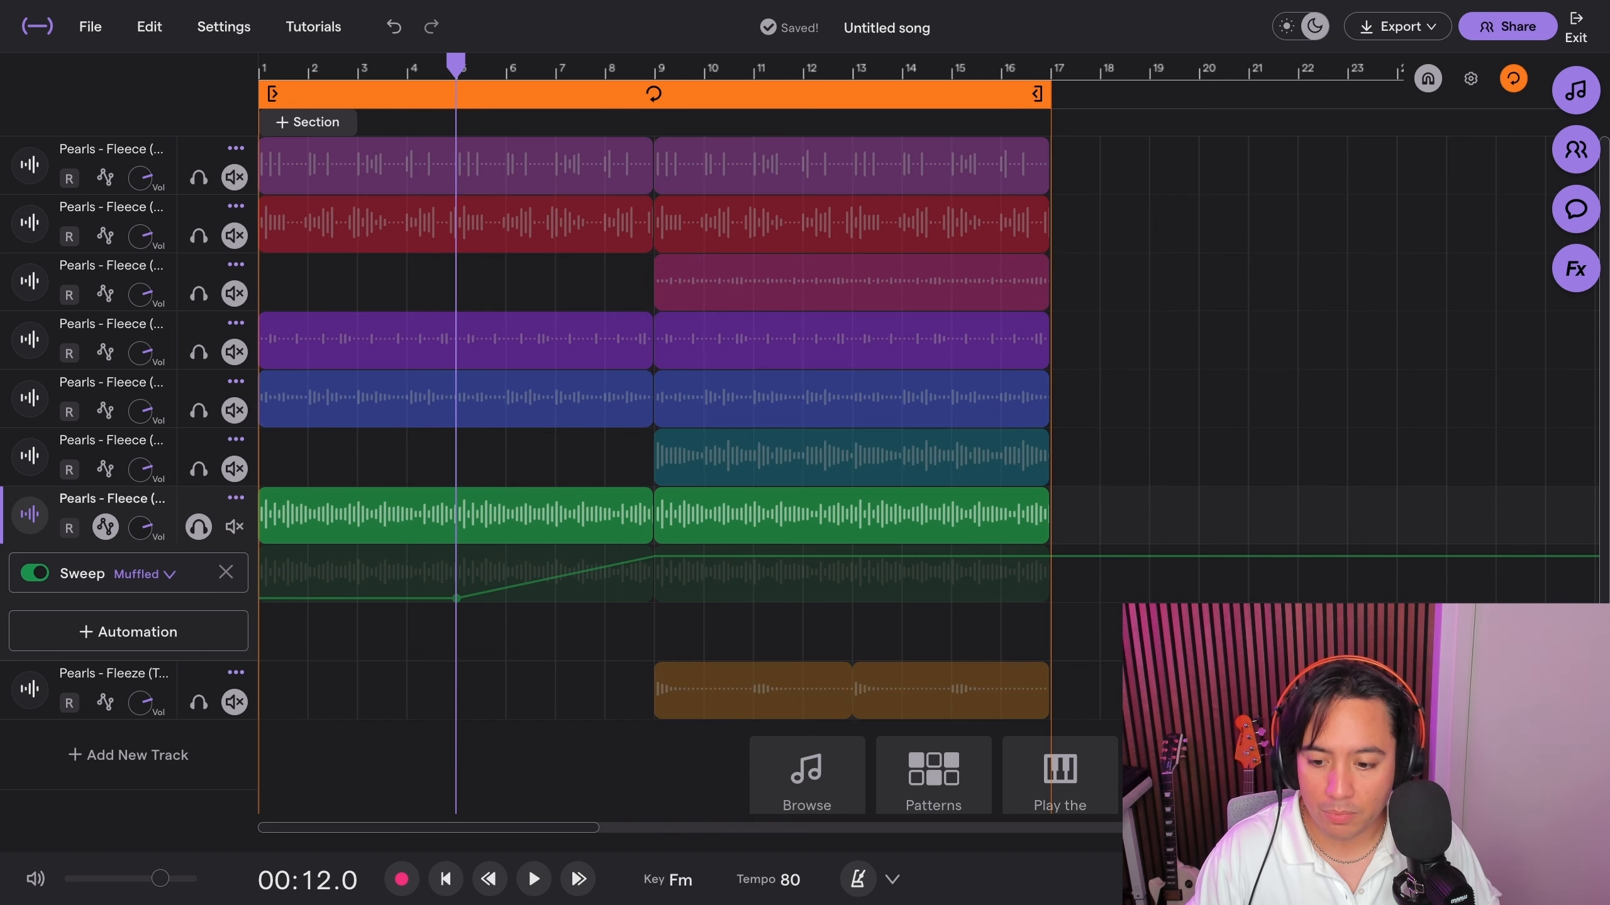
pyautogui.press('space')
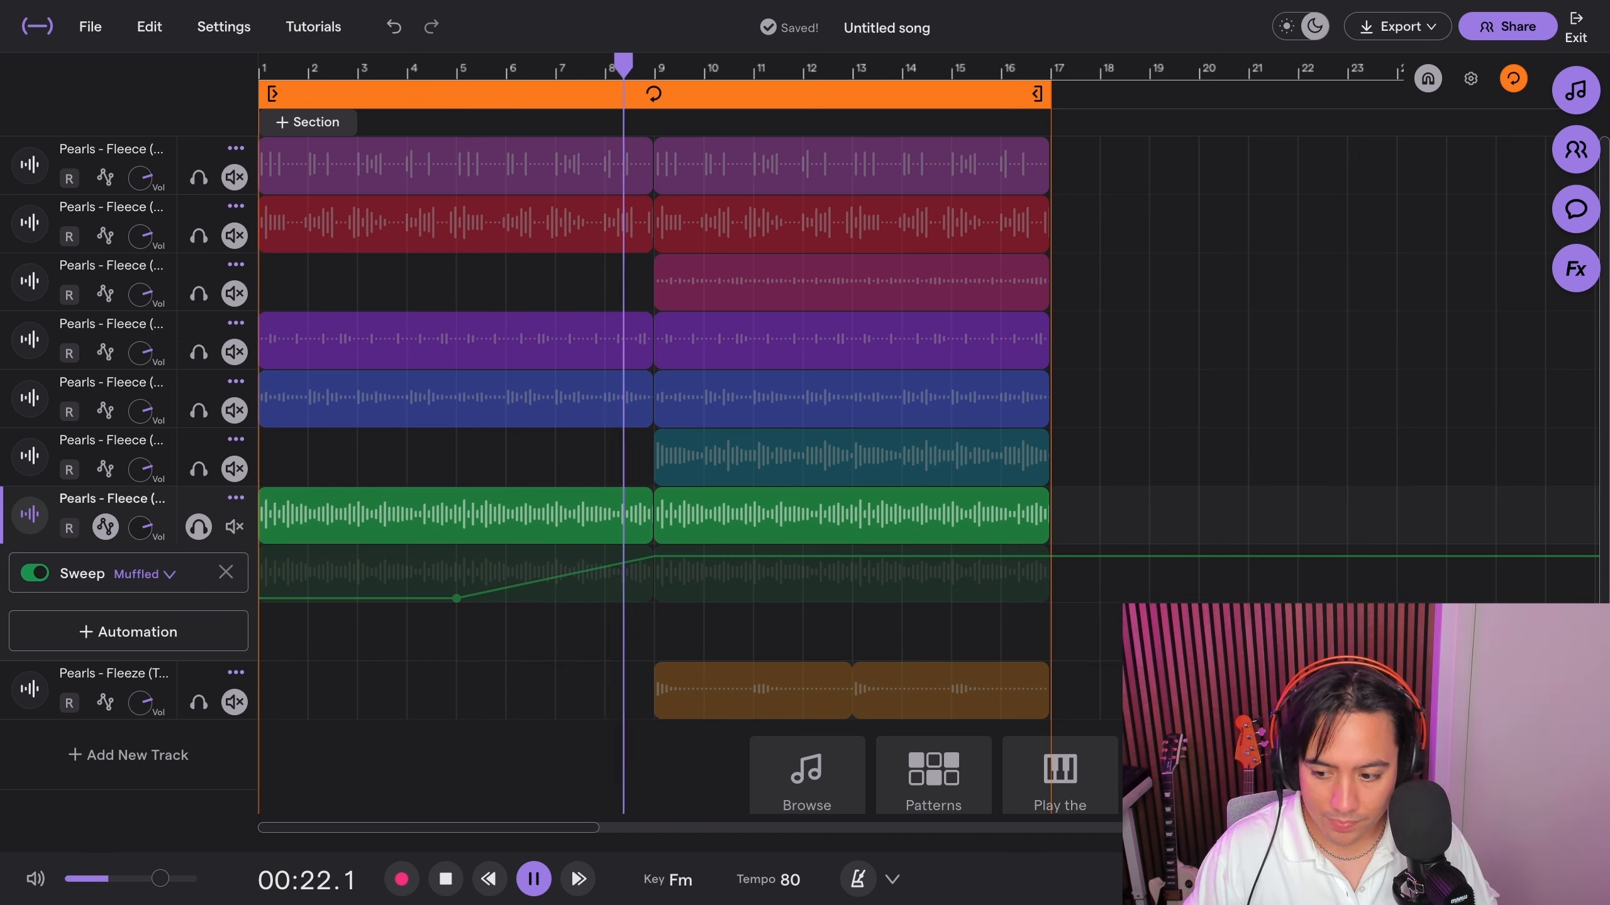
pyautogui.press('space')
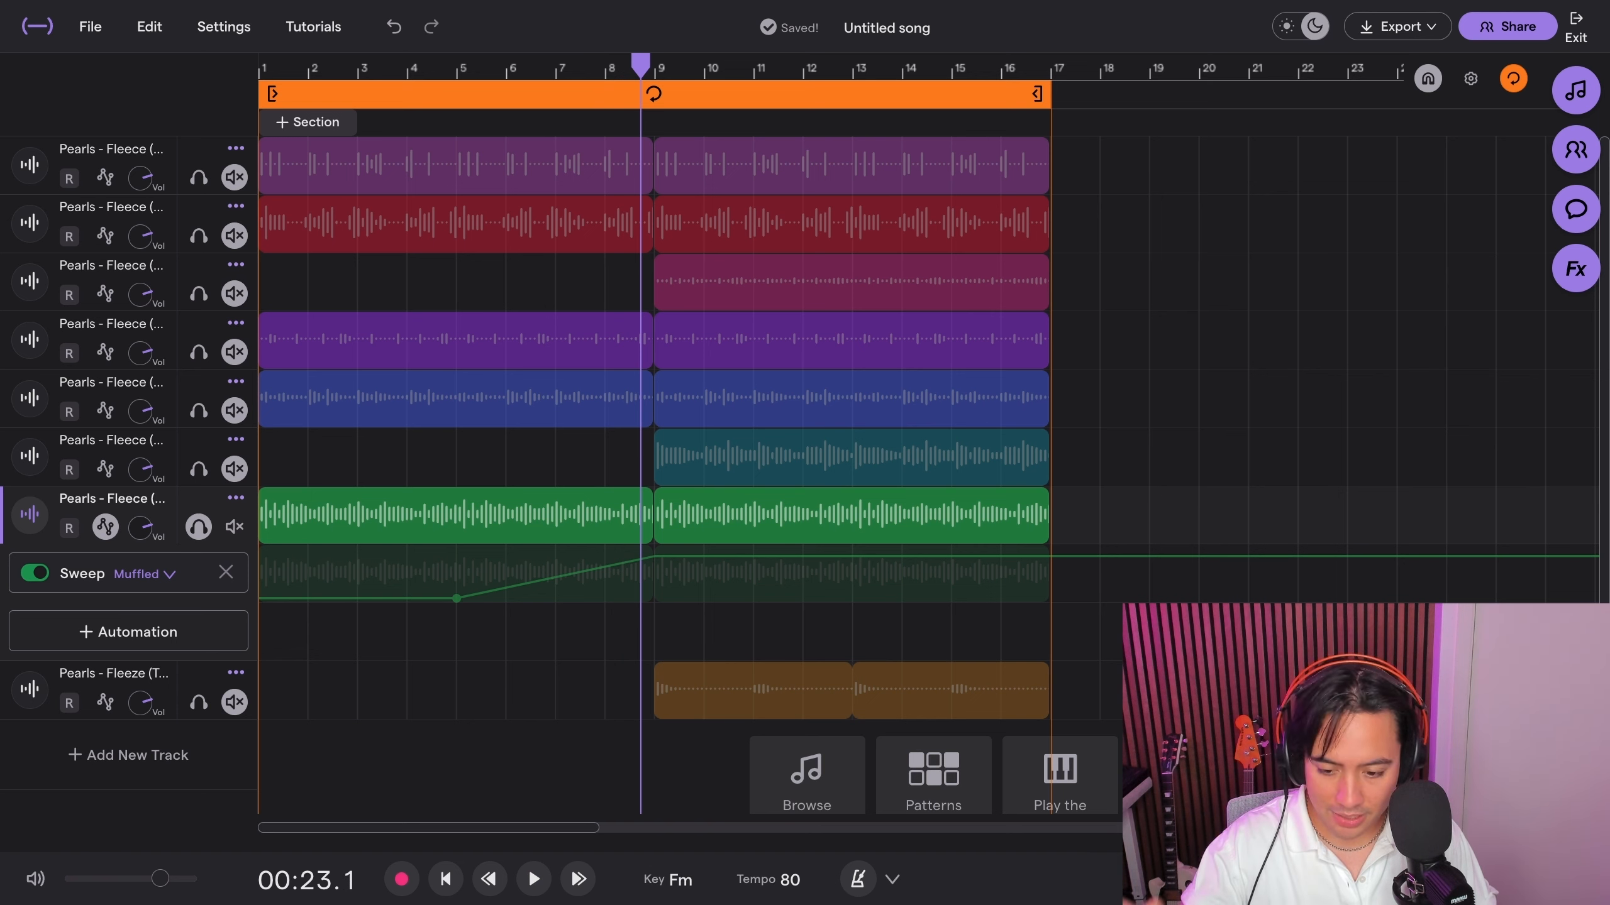
# - Switch the green track's Sweep to Hollow and reverse its ramp to fall from high at bar 5 to the lowest level at bar 9
pyautogui.click(146, 574)
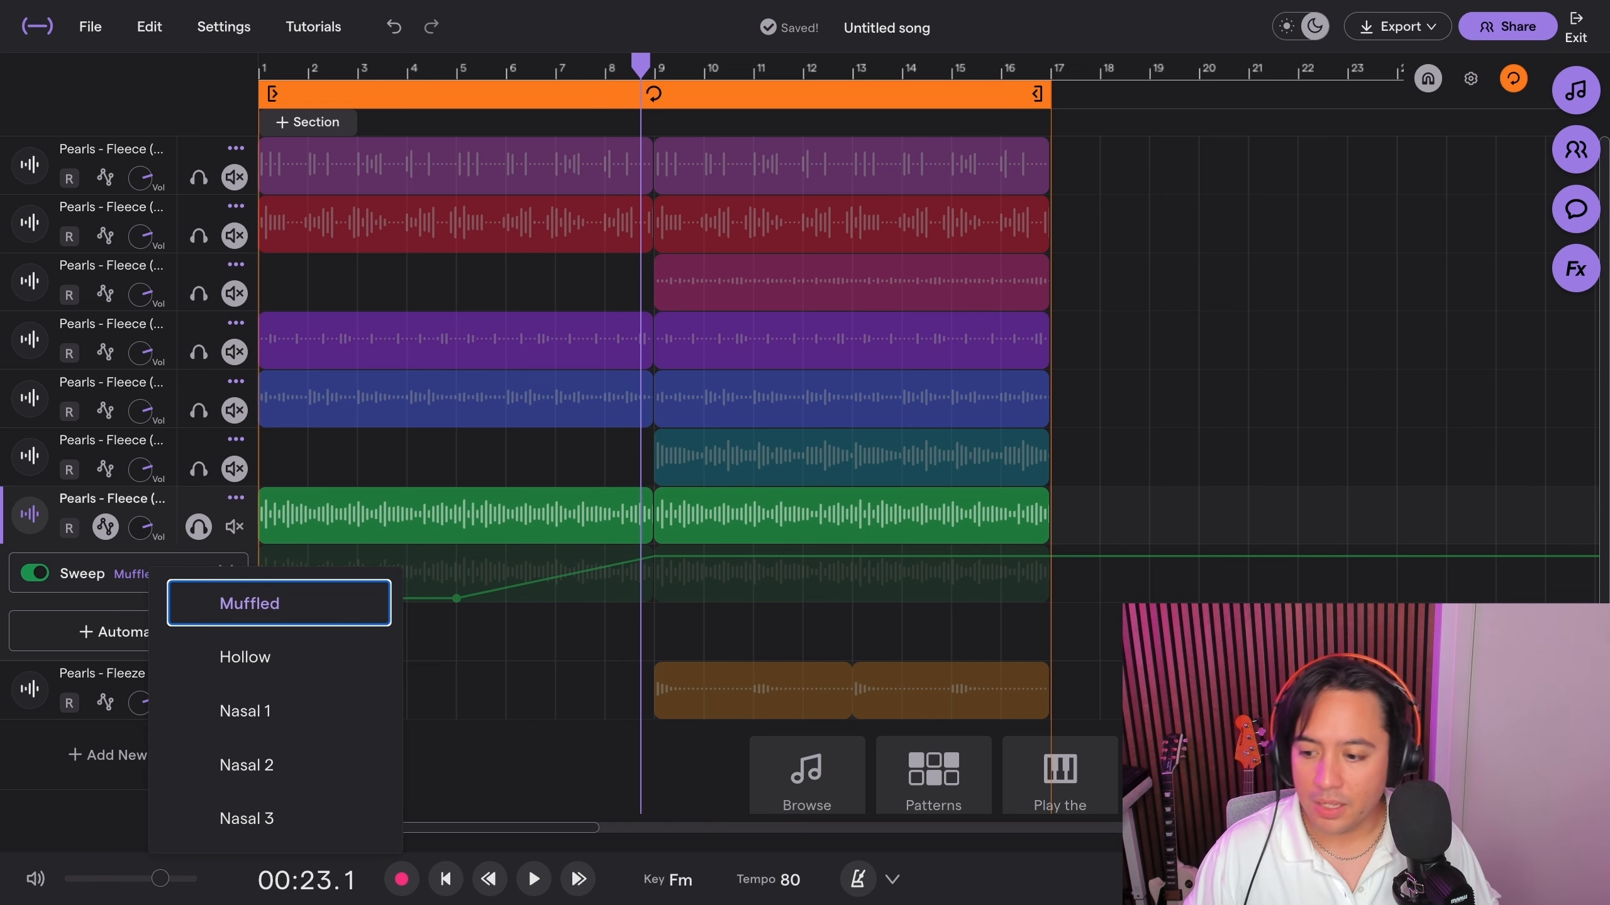
pyautogui.click(244, 657)
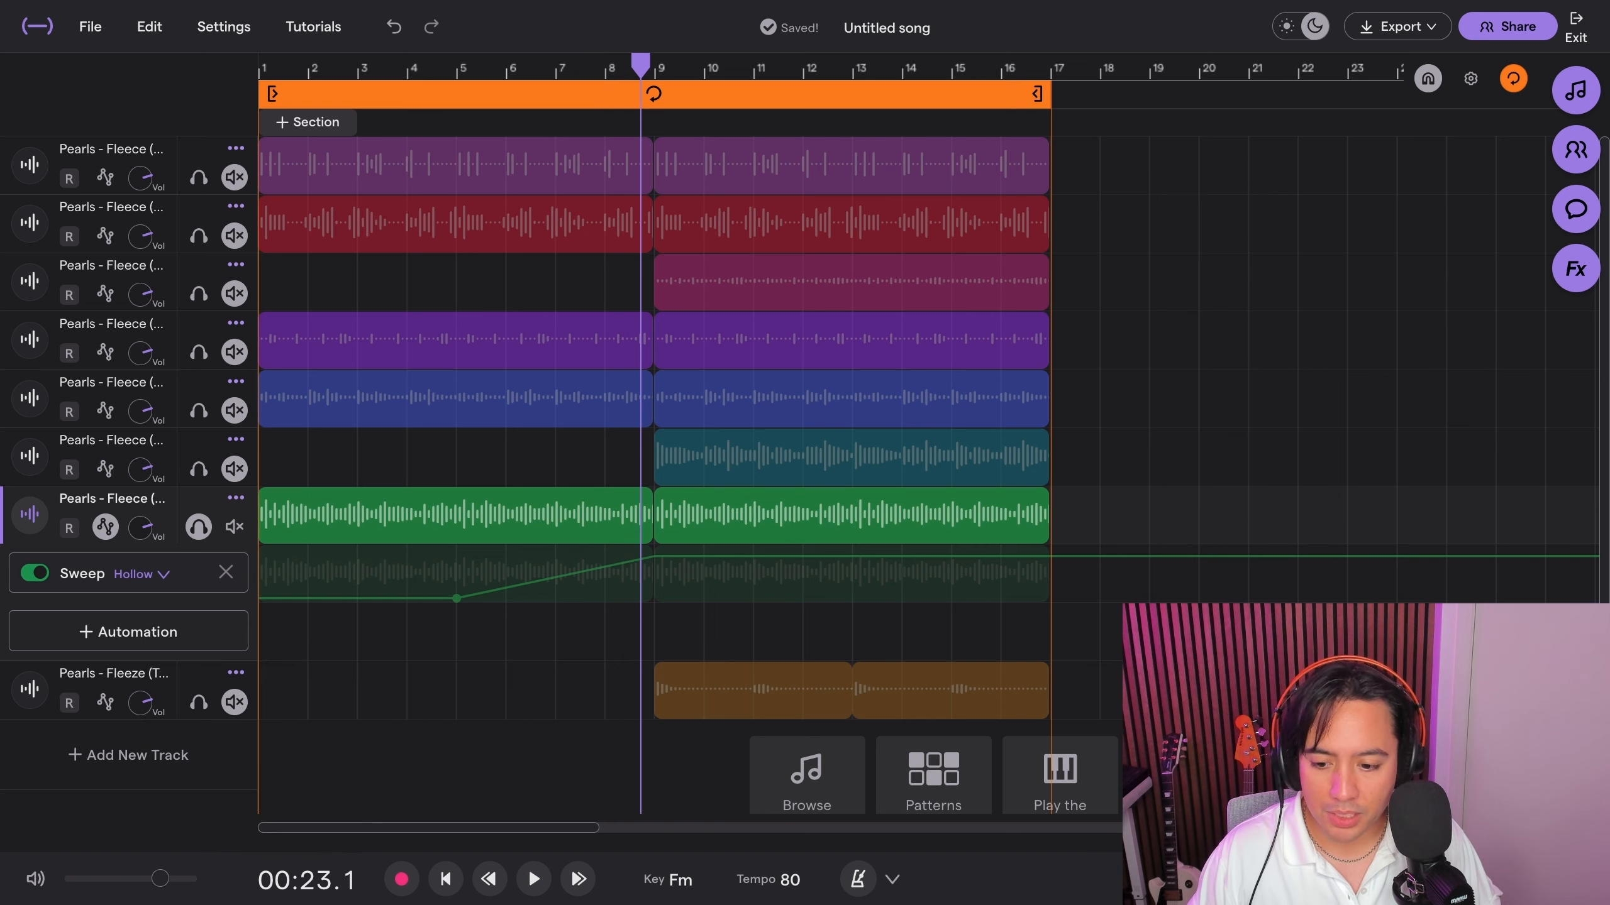
pyautogui.moveTo(457, 599); pyautogui.dragTo(456, 551)
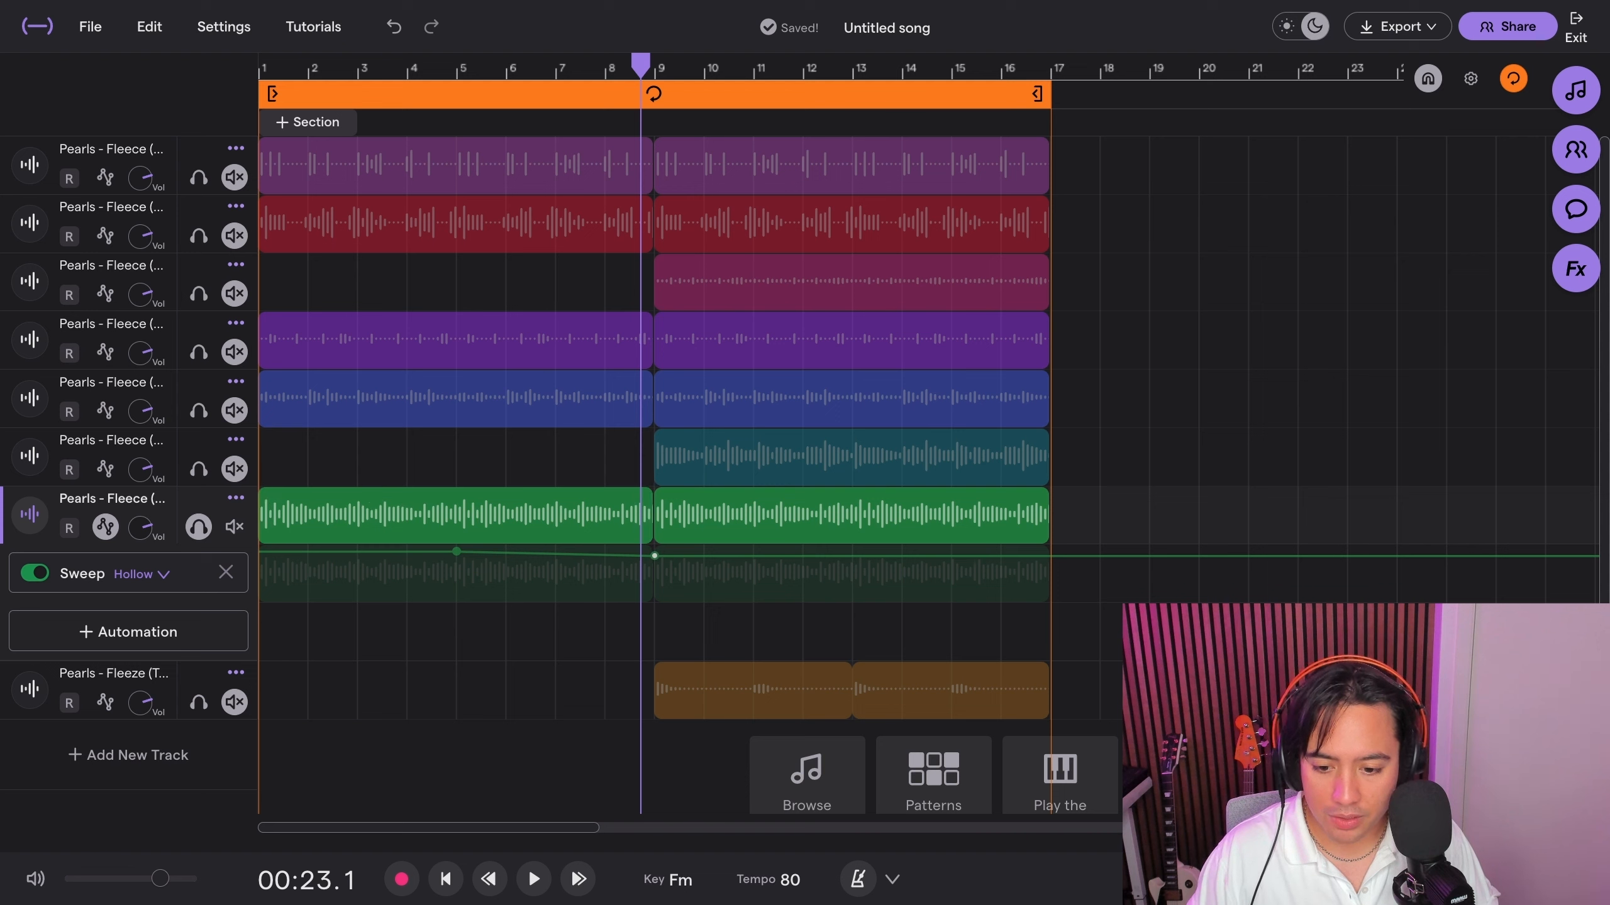
pyautogui.moveTo(654, 556); pyautogui.dragTo(654, 598)
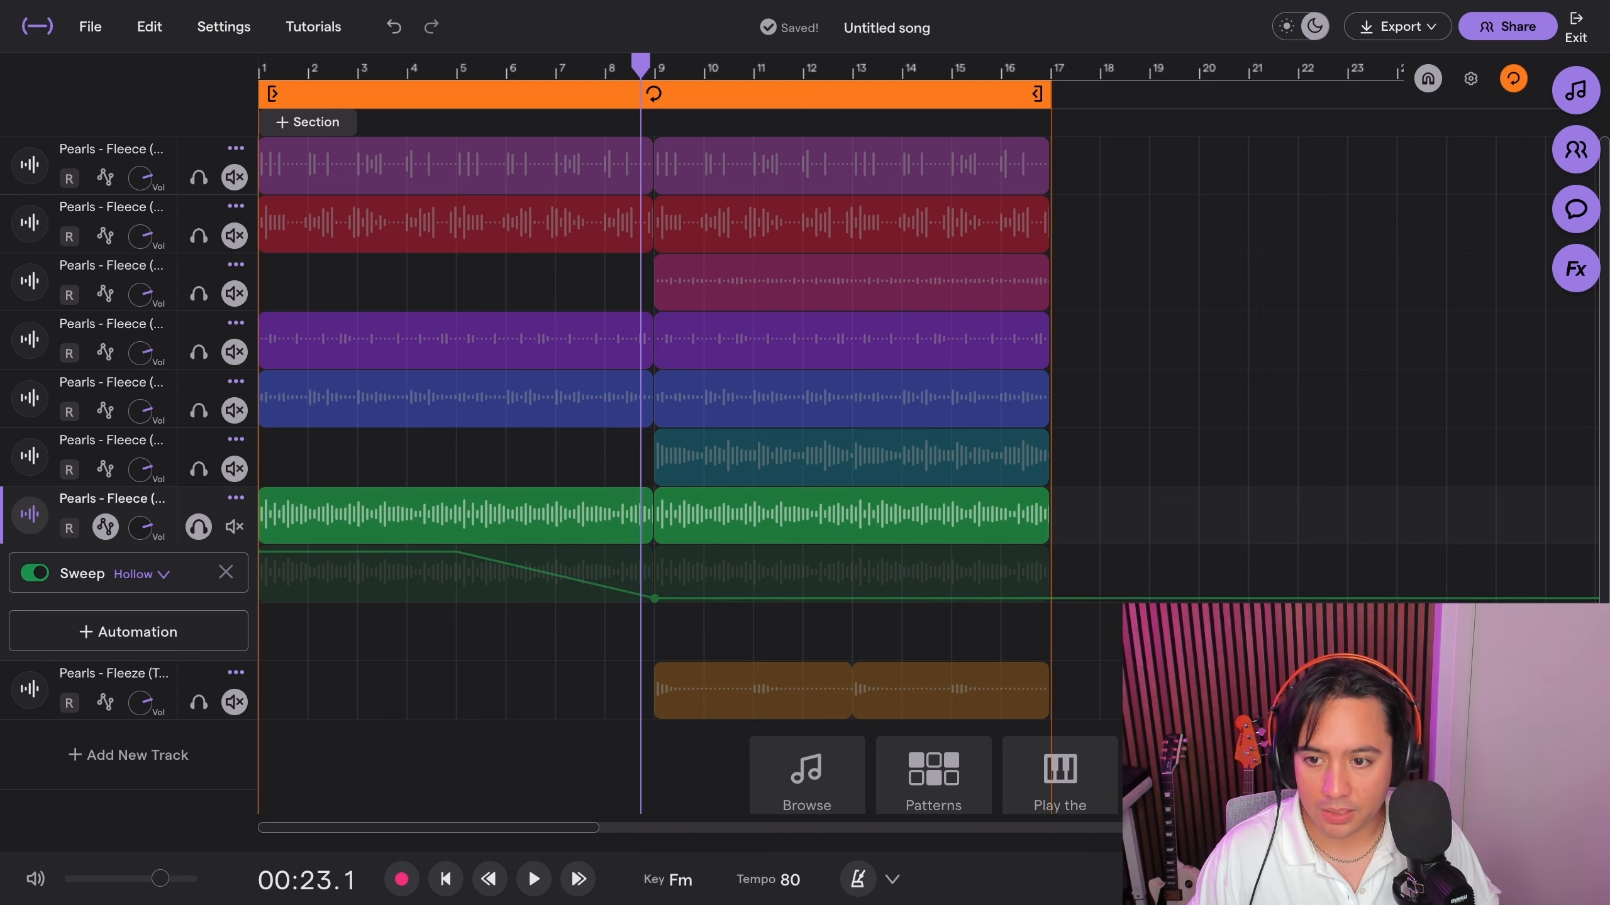
# - Play the green track's Hollow sweep from bar 5
pyautogui.click(456, 69)
pyautogui.press('space')
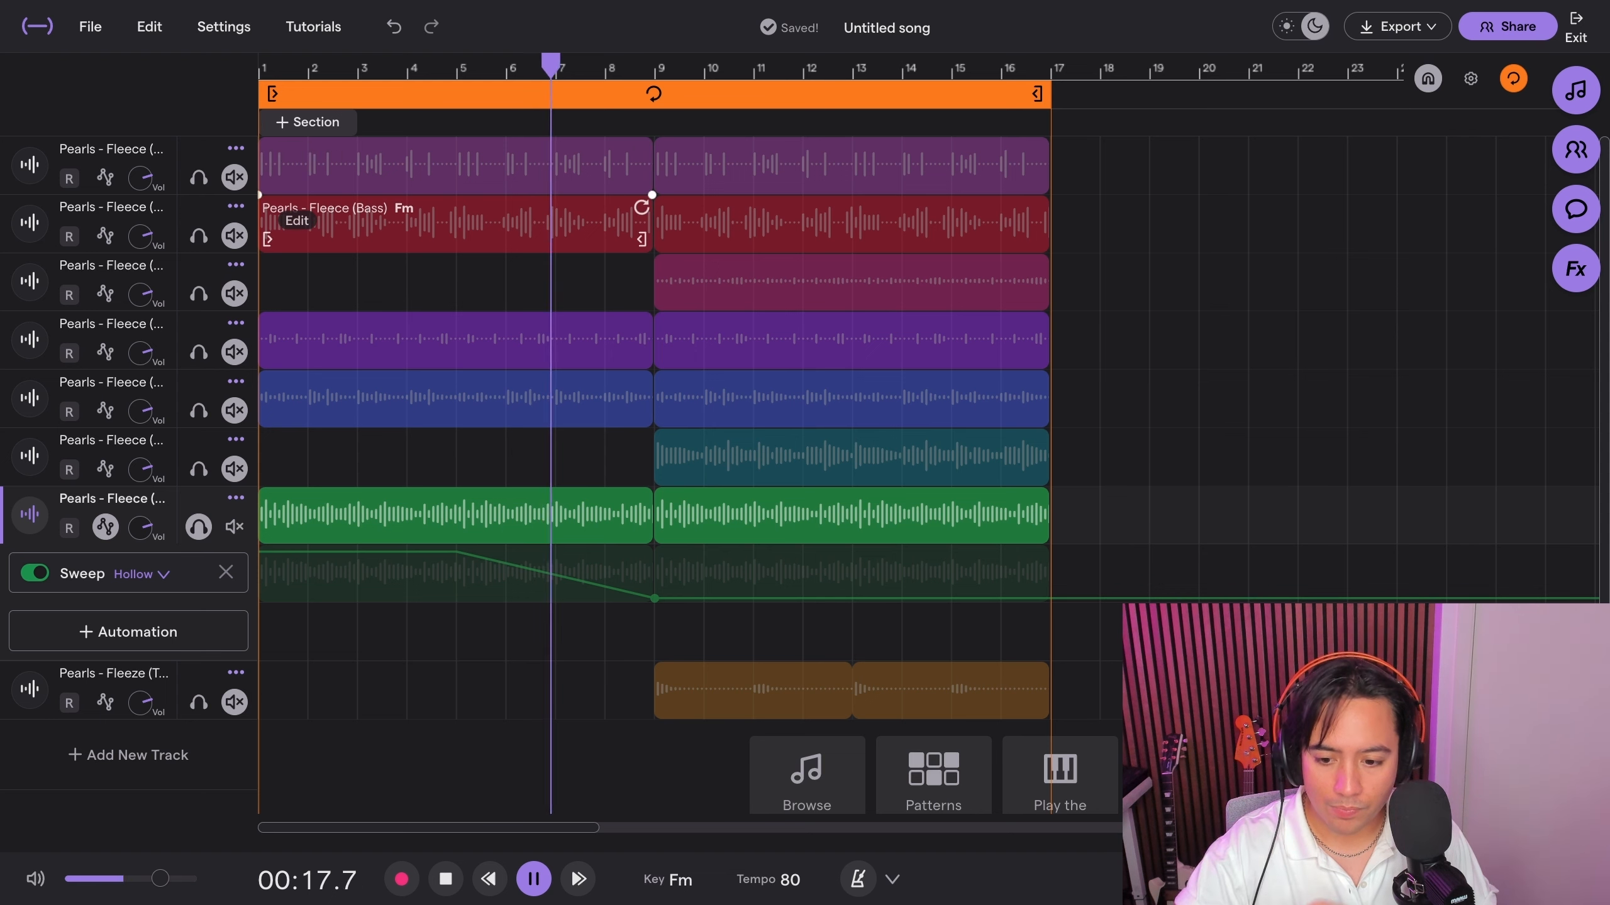
pyautogui.press('space')
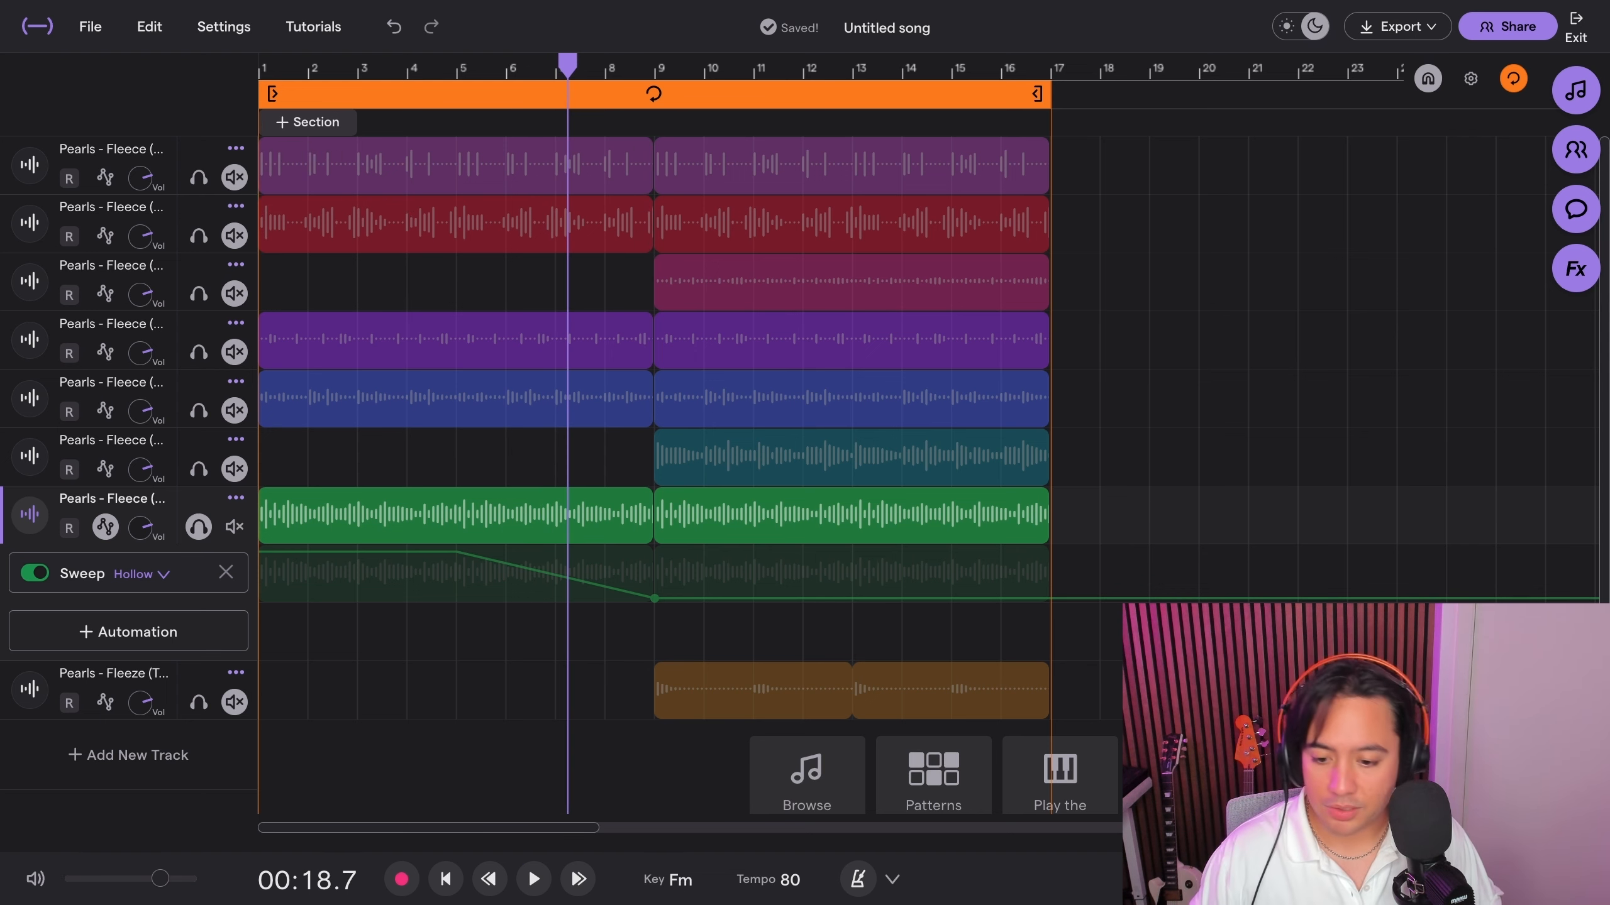
# - Keep the green track's Sweep curve near mid-level up to a new point at bar 8, and audition it from the start
pyautogui.moveTo(605, 586); pyautogui.dragTo(605, 563)
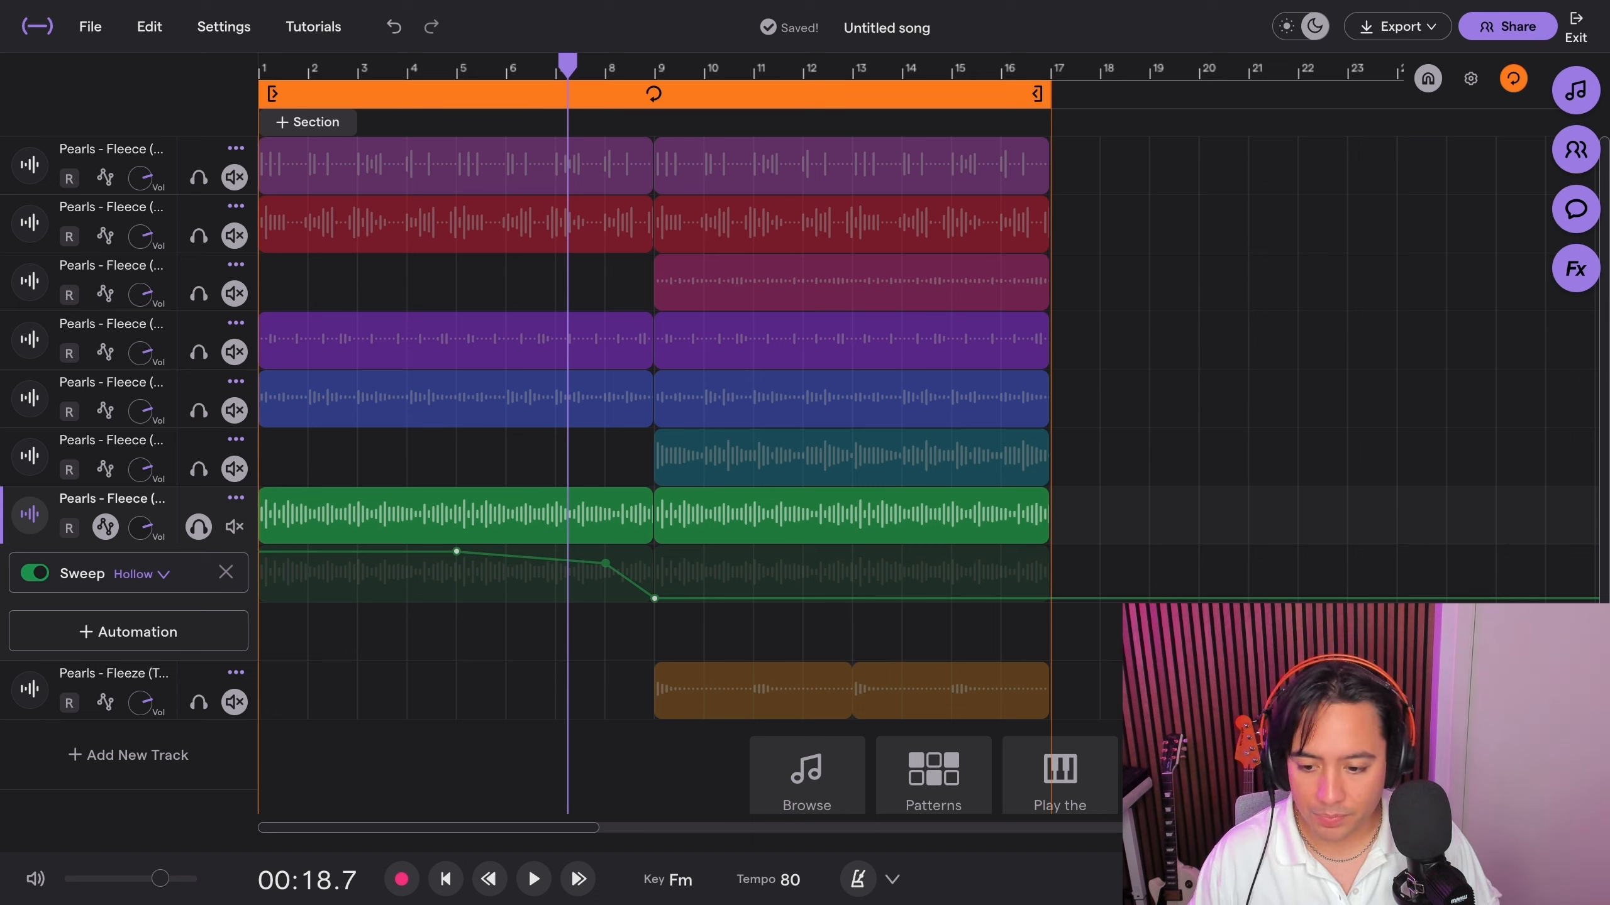
pyautogui.moveTo(456, 551); pyautogui.dragTo(457, 569)
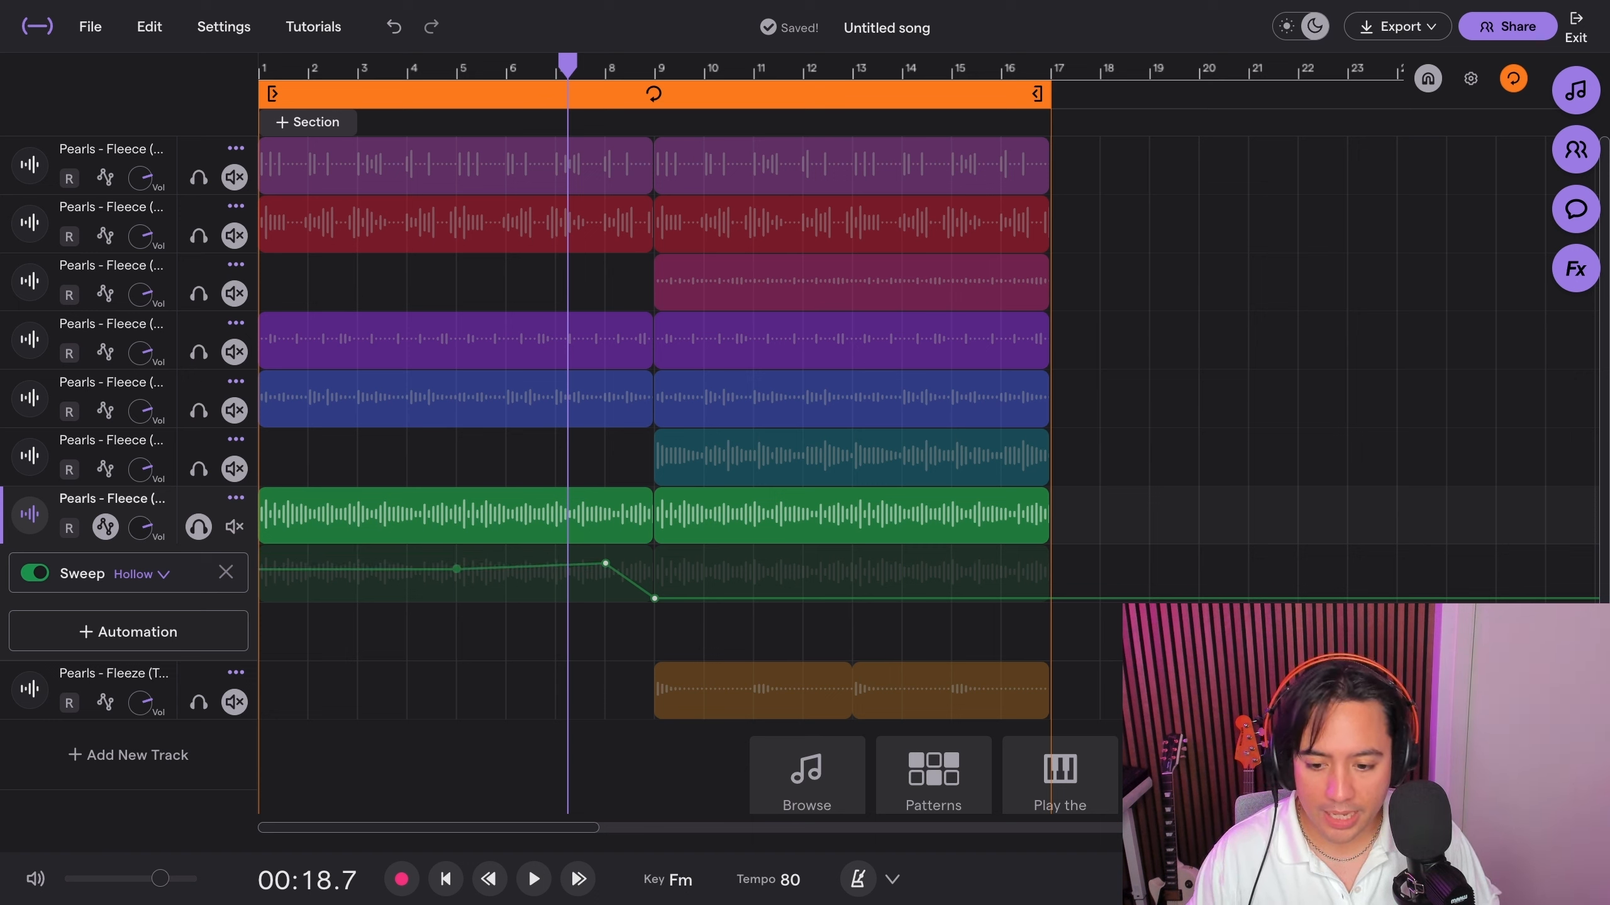
pyautogui.moveTo(606, 562); pyautogui.dragTo(605, 573)
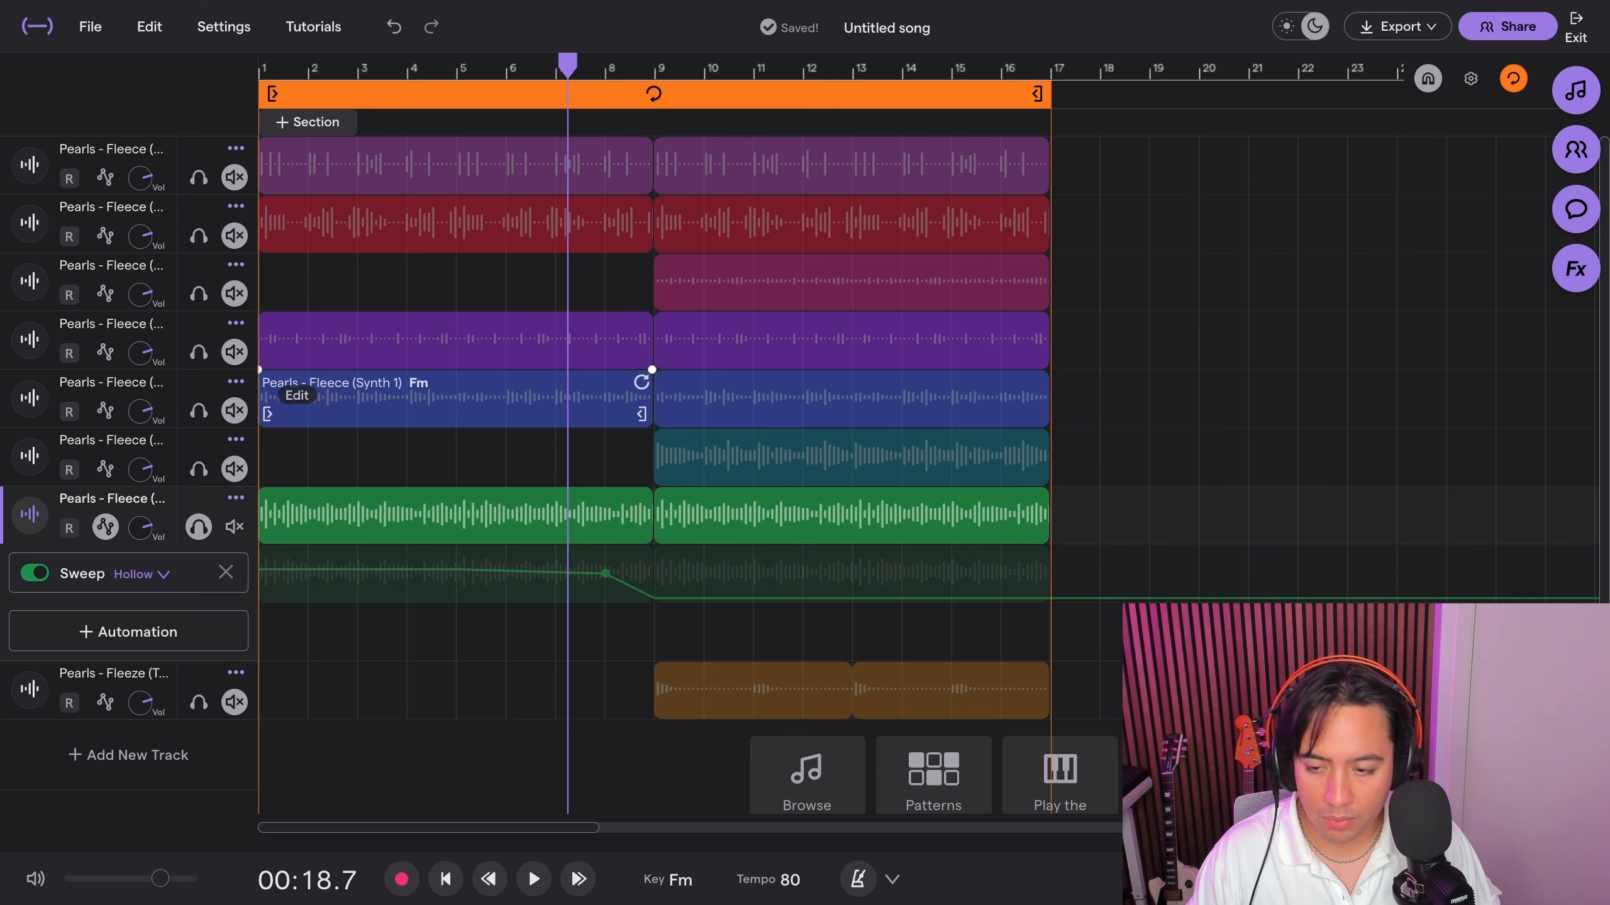
pyautogui.press('Return')
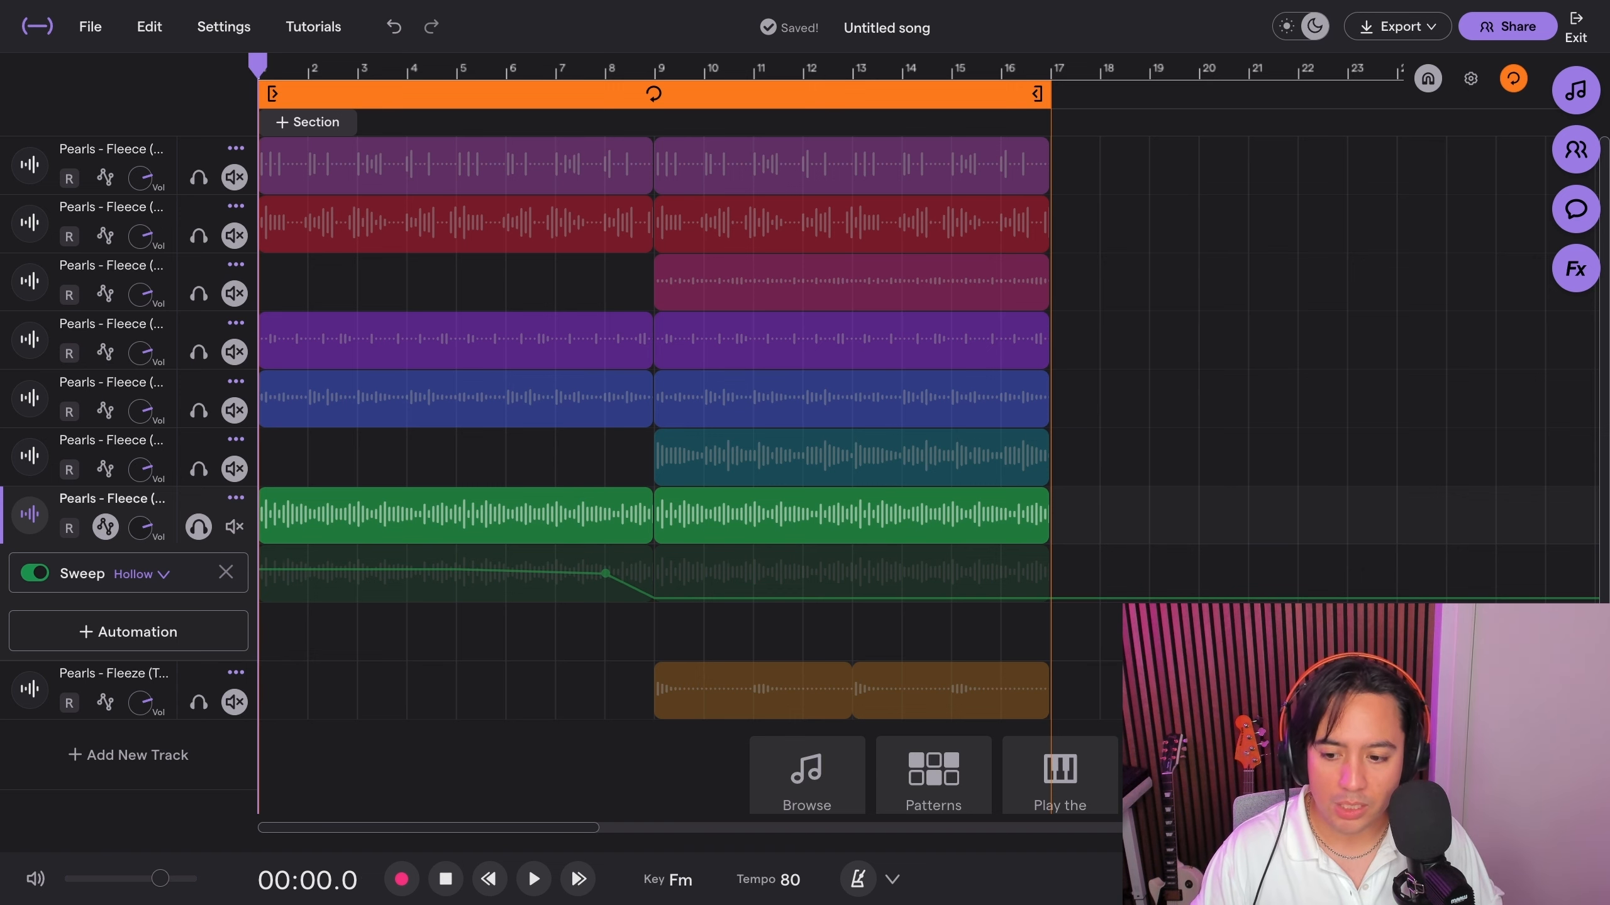
pyautogui.press('space')
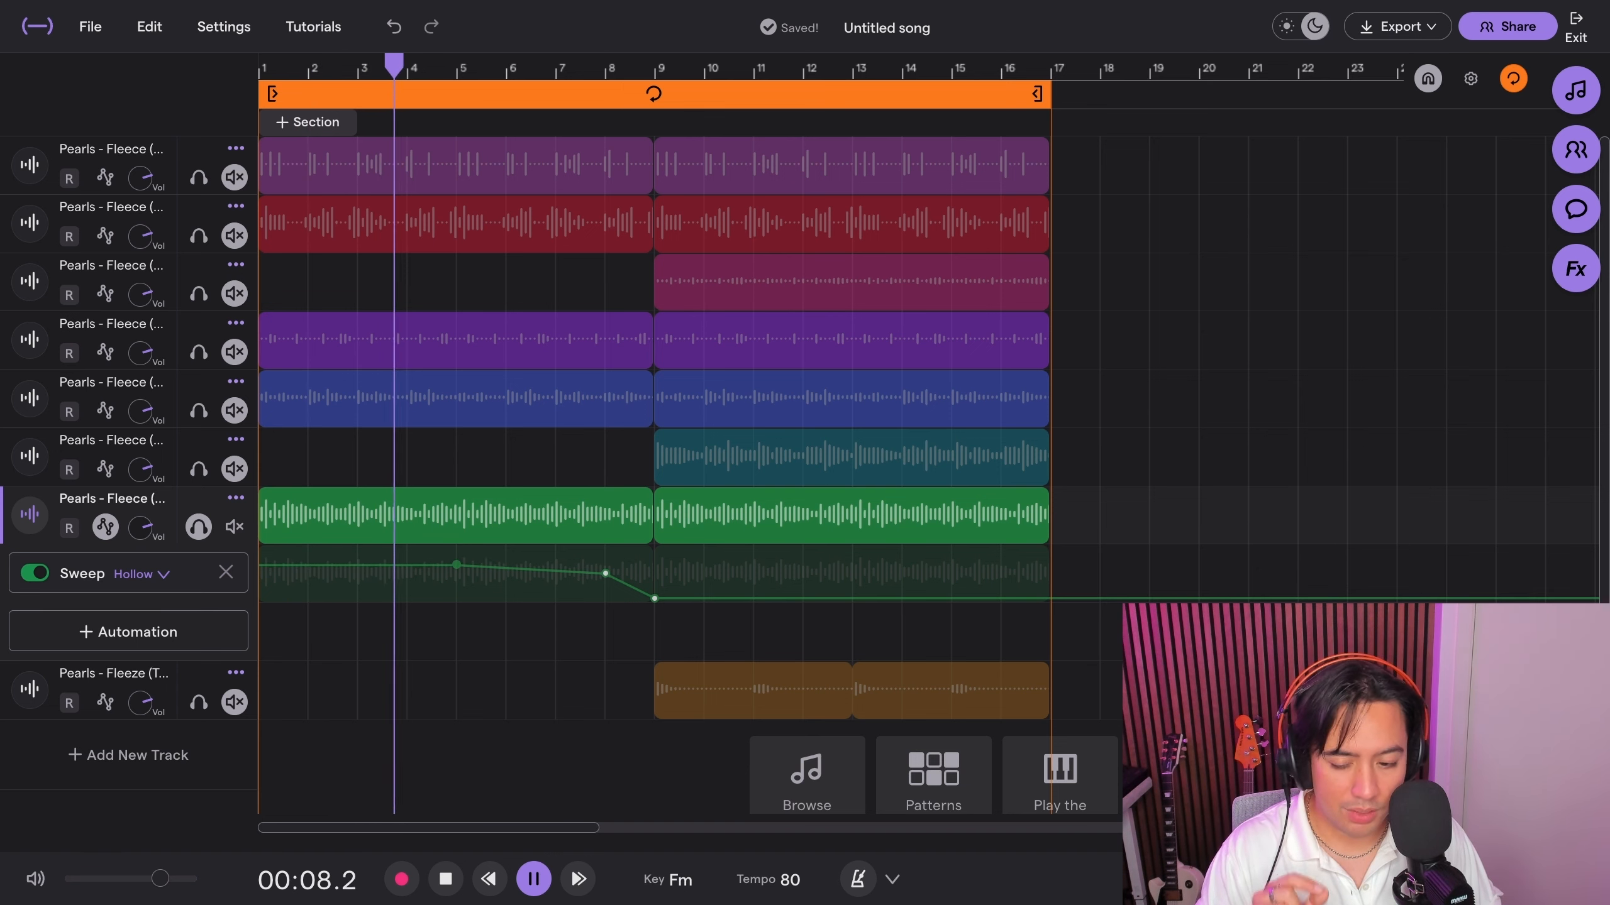
pyautogui.press('space')
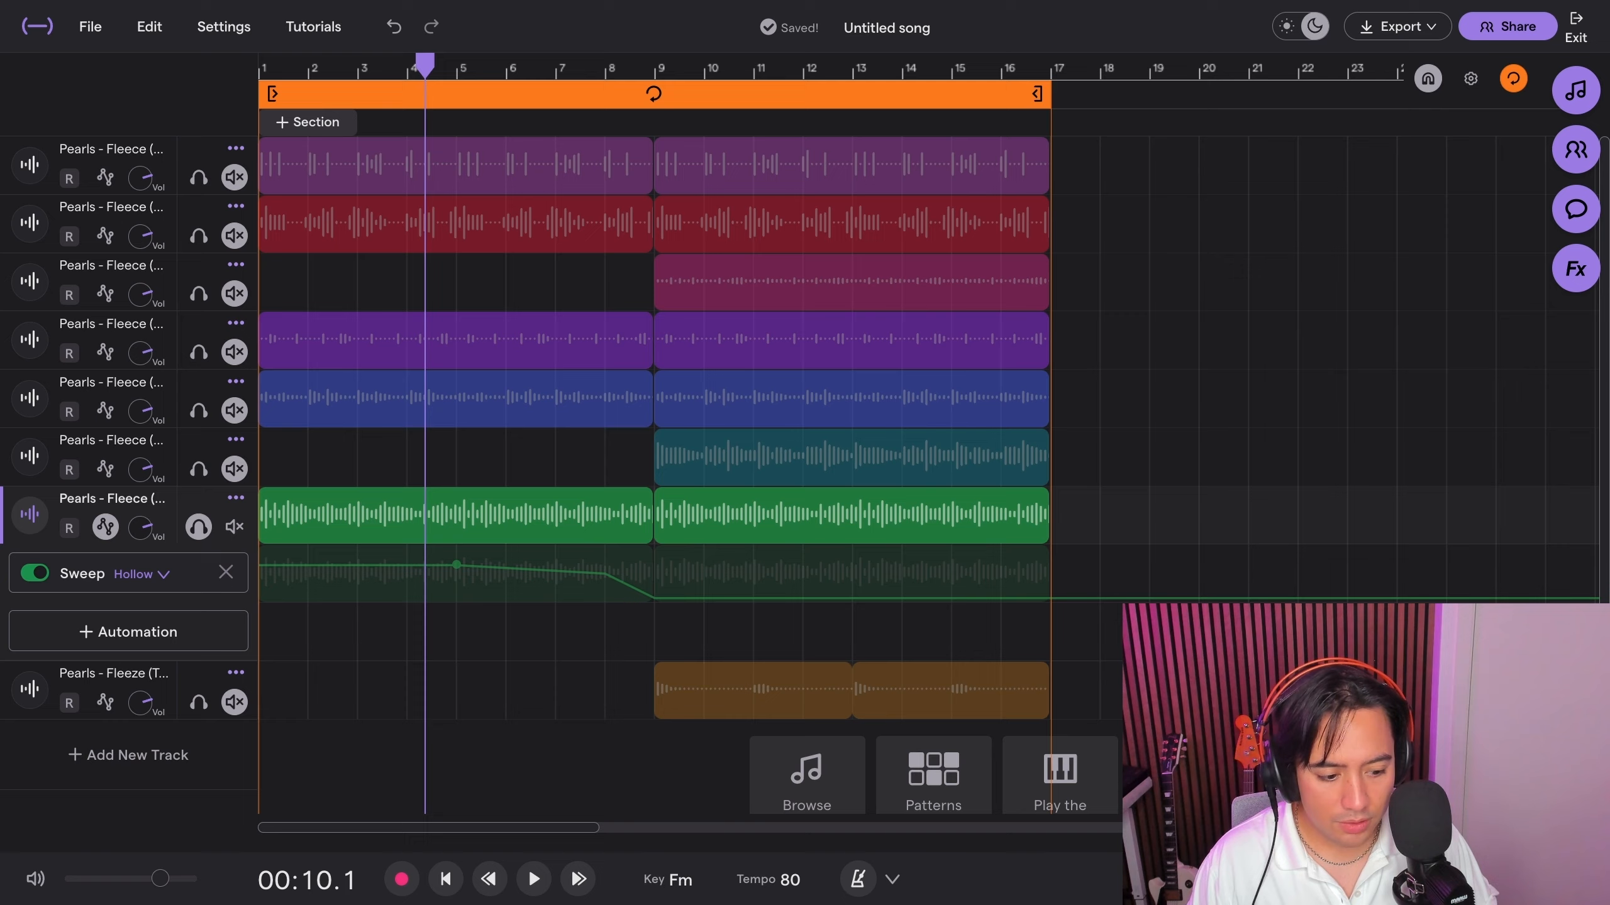
# - Move the green track's bar 8 Sweep point to bar 8.5 and audition the transition from bar 8
pyautogui.scroll(4, 652, 443)
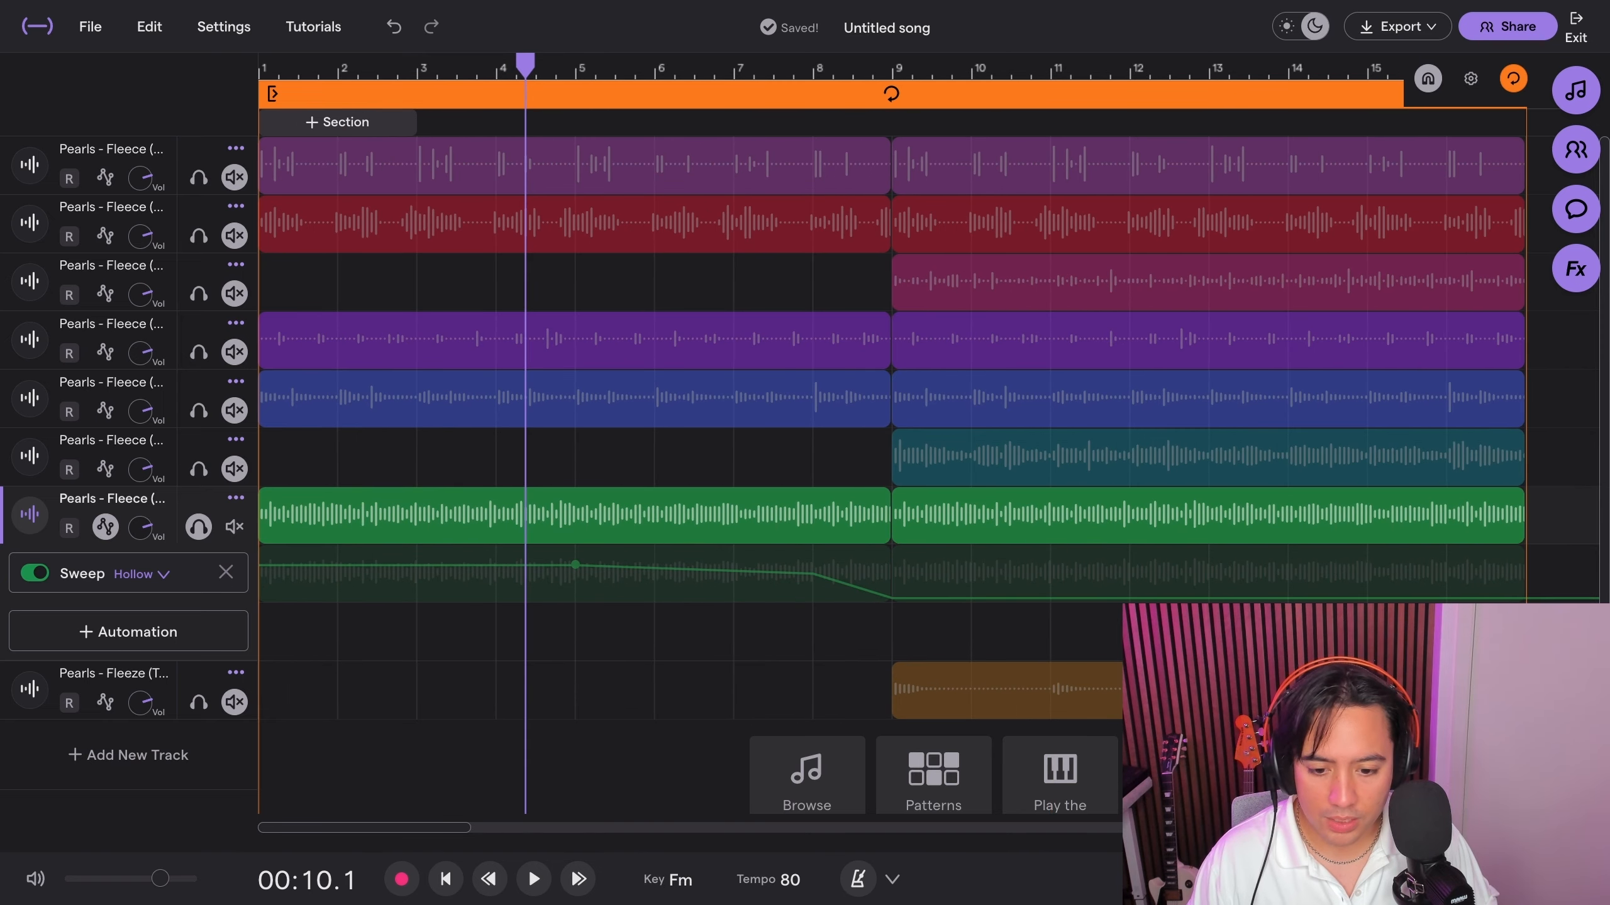
pyautogui.moveTo(813, 574); pyautogui.dragTo(853, 574)
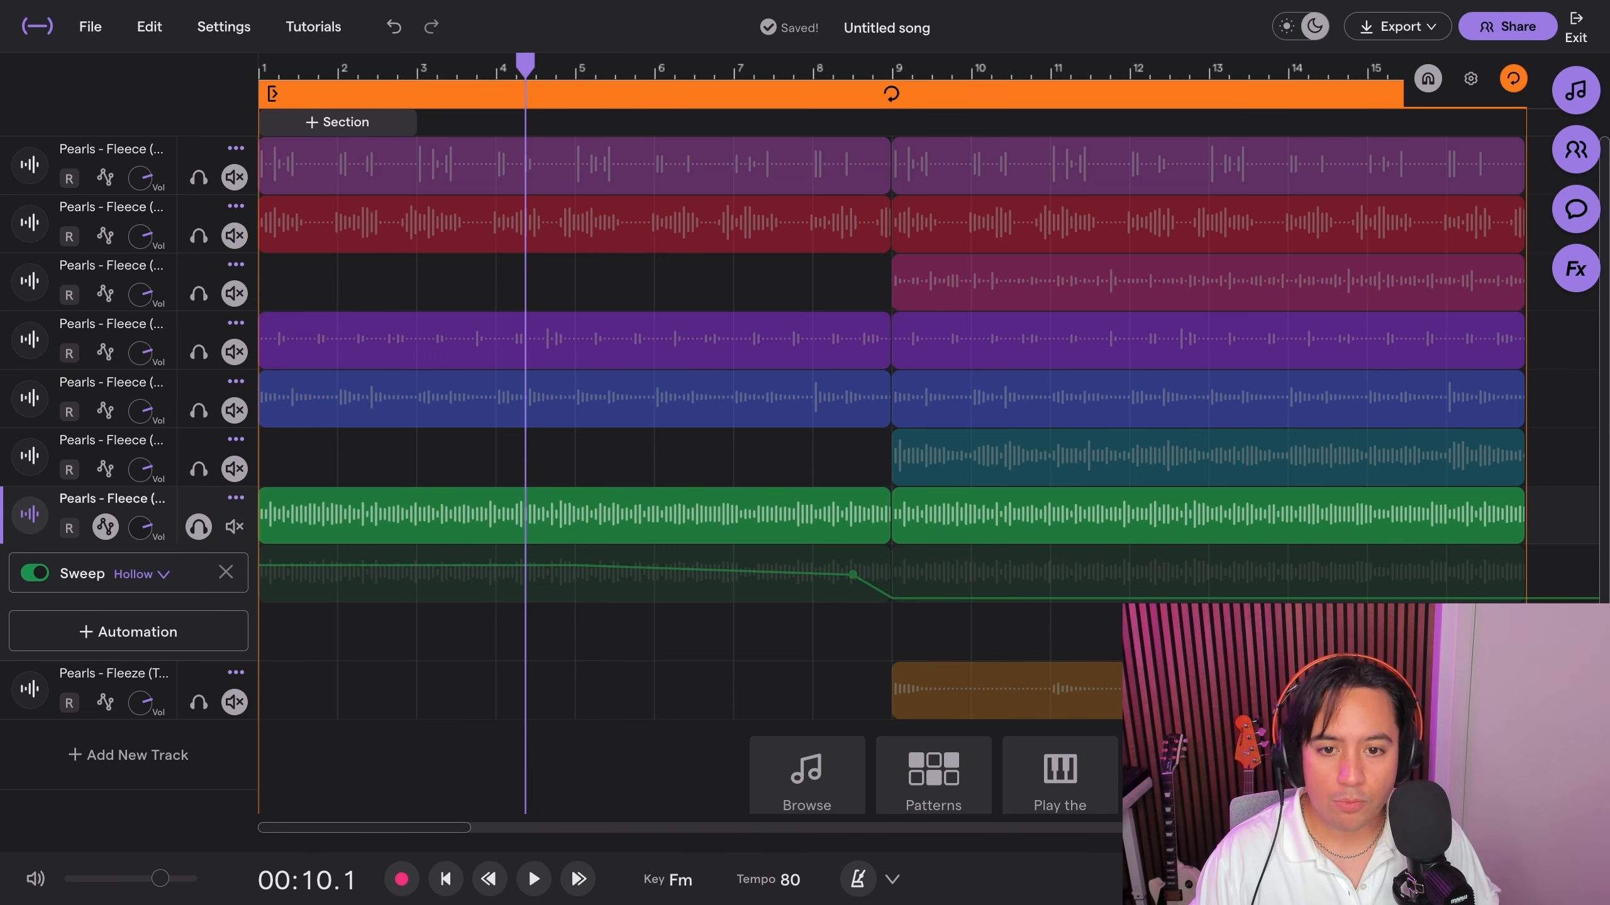
pyautogui.click(833, 68)
pyautogui.click(812, 68)
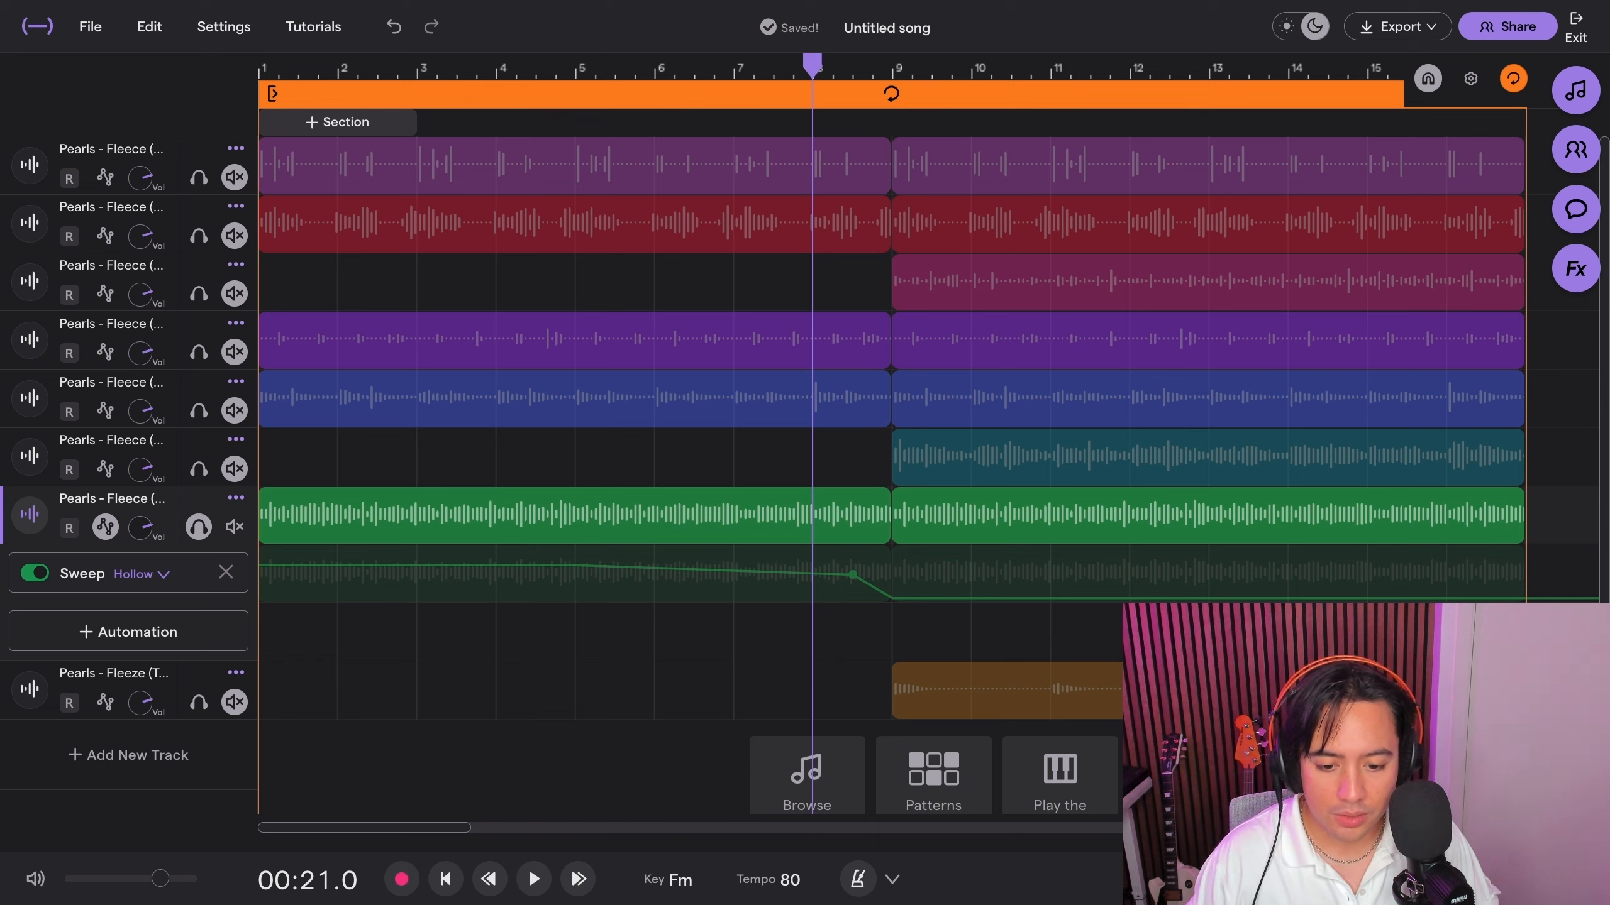
pyautogui.press('space')
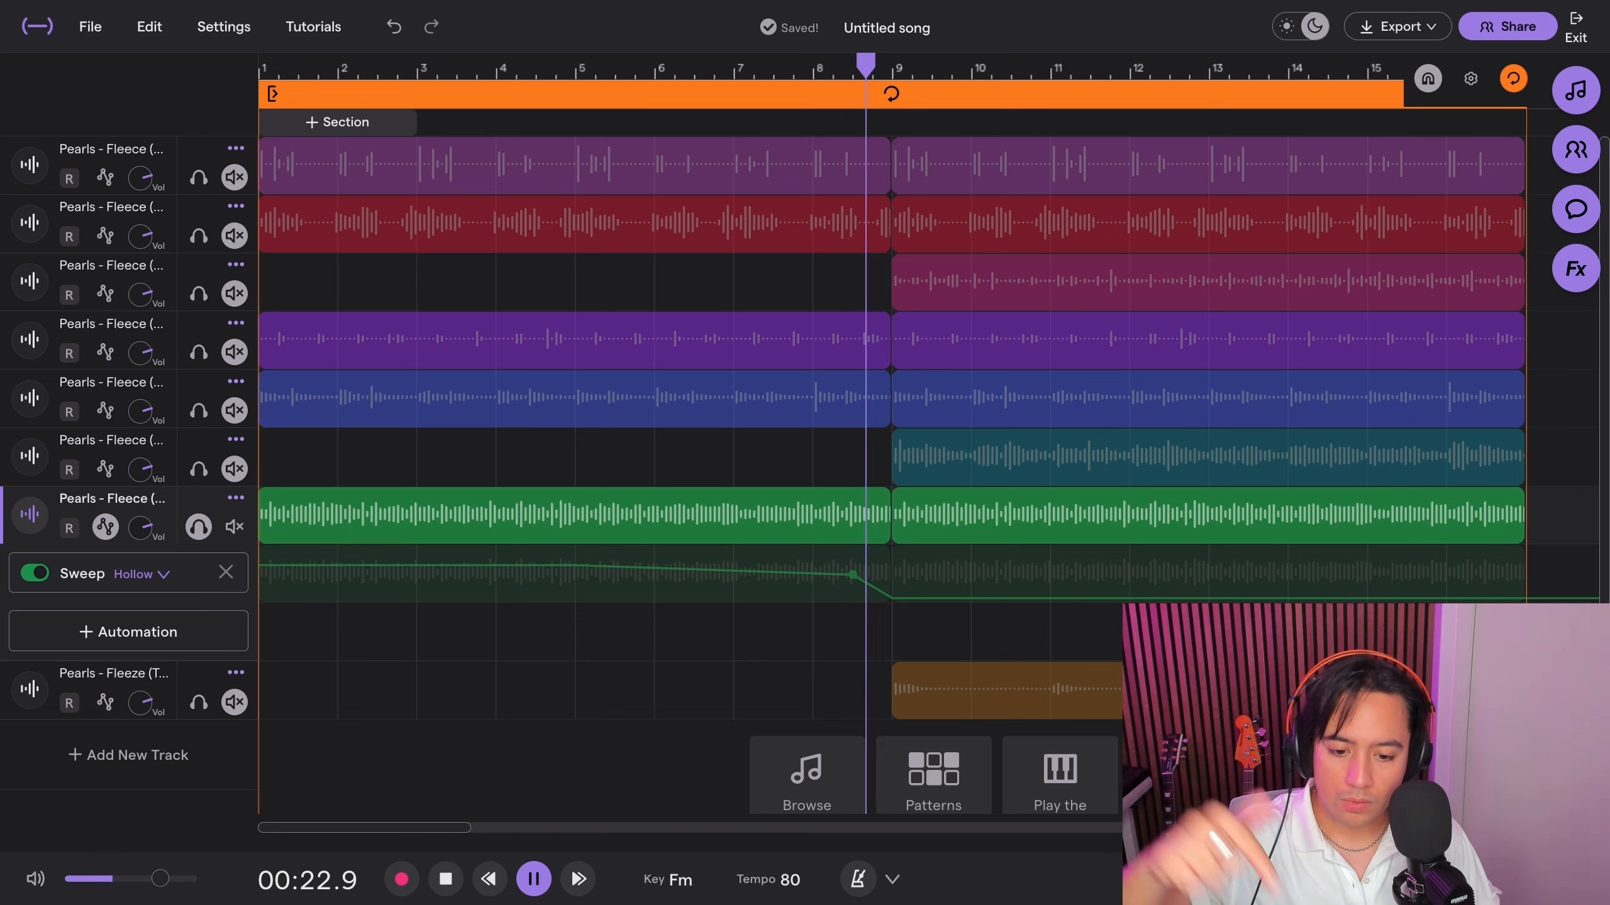
pyautogui.press('space')
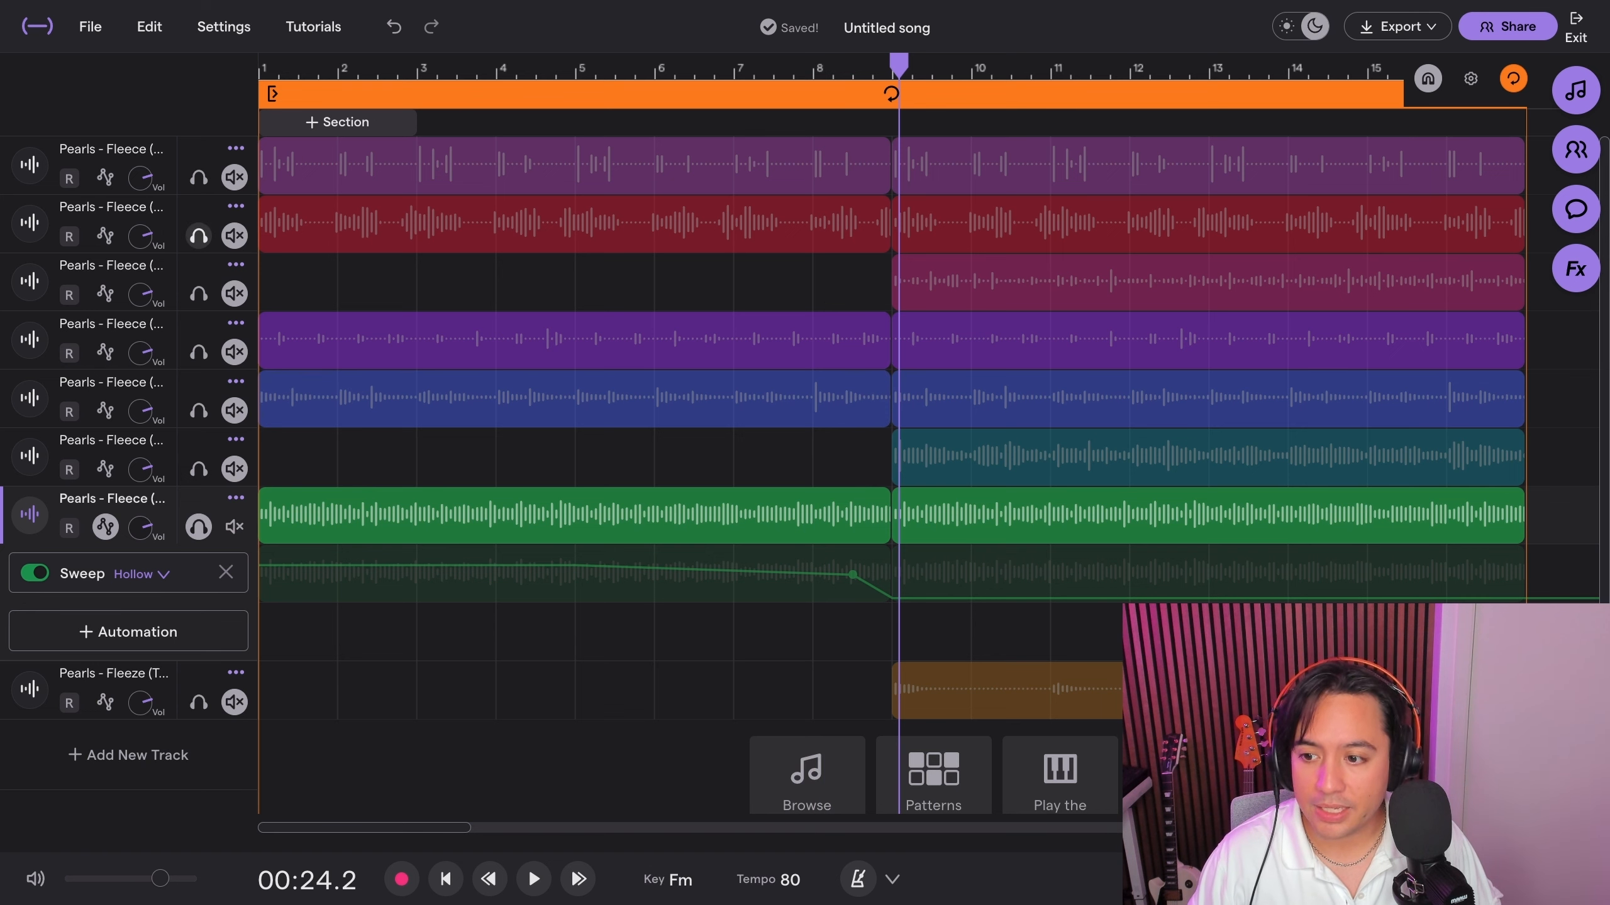
# - Add Sweep automation to the red Bass track and set its filter type to Hollow
pyautogui.click(136, 215)
pyautogui.click(105, 235)
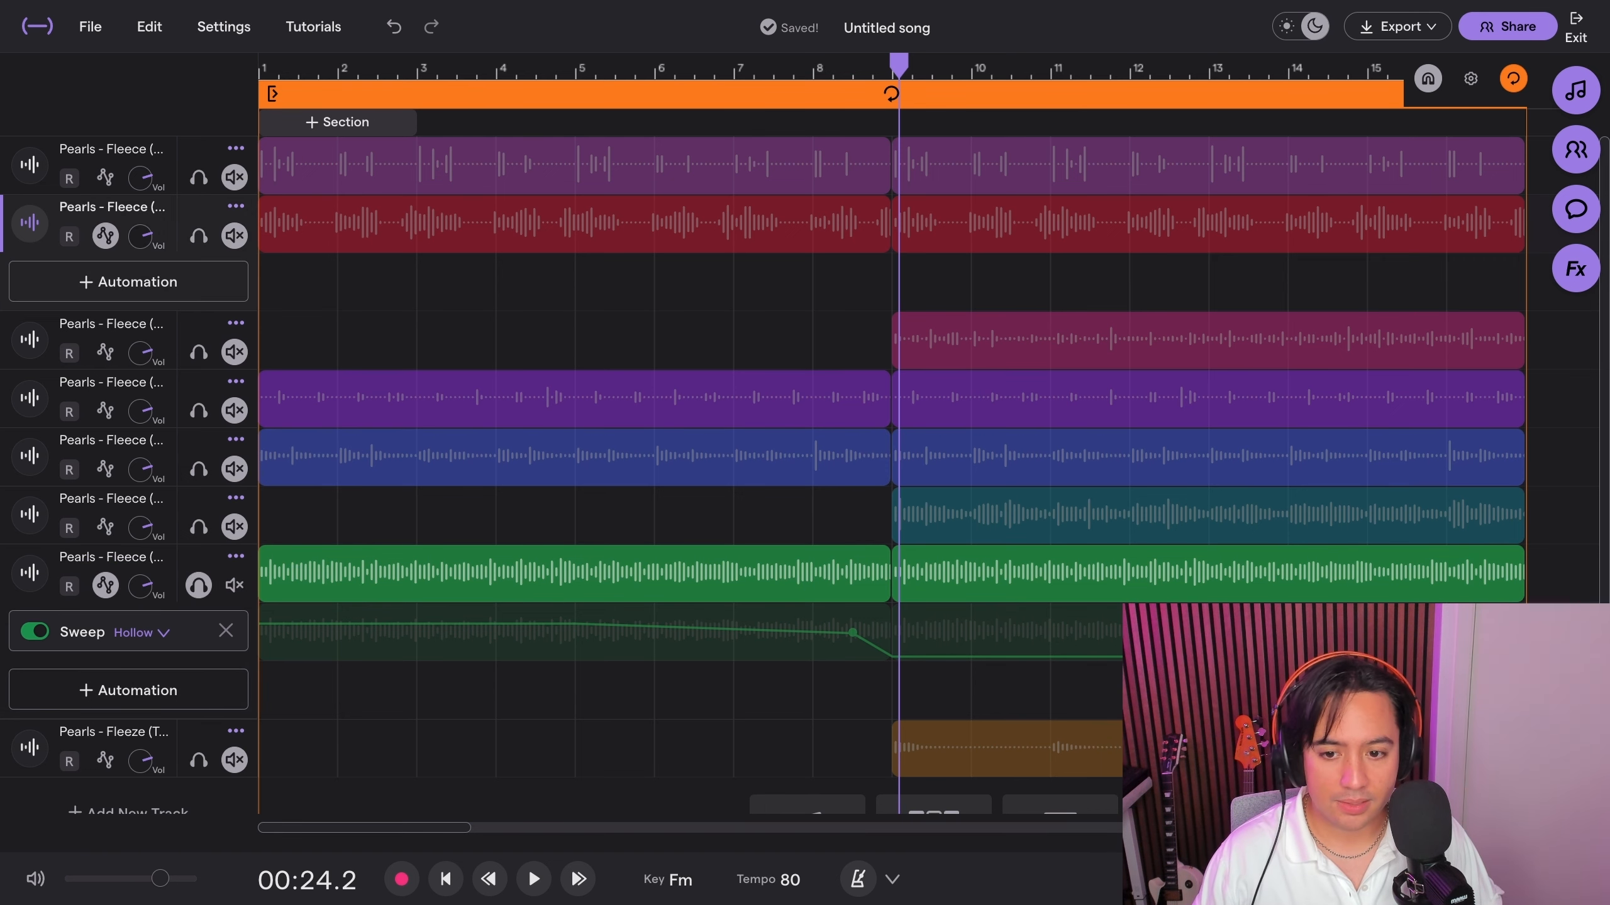
pyautogui.click(141, 285)
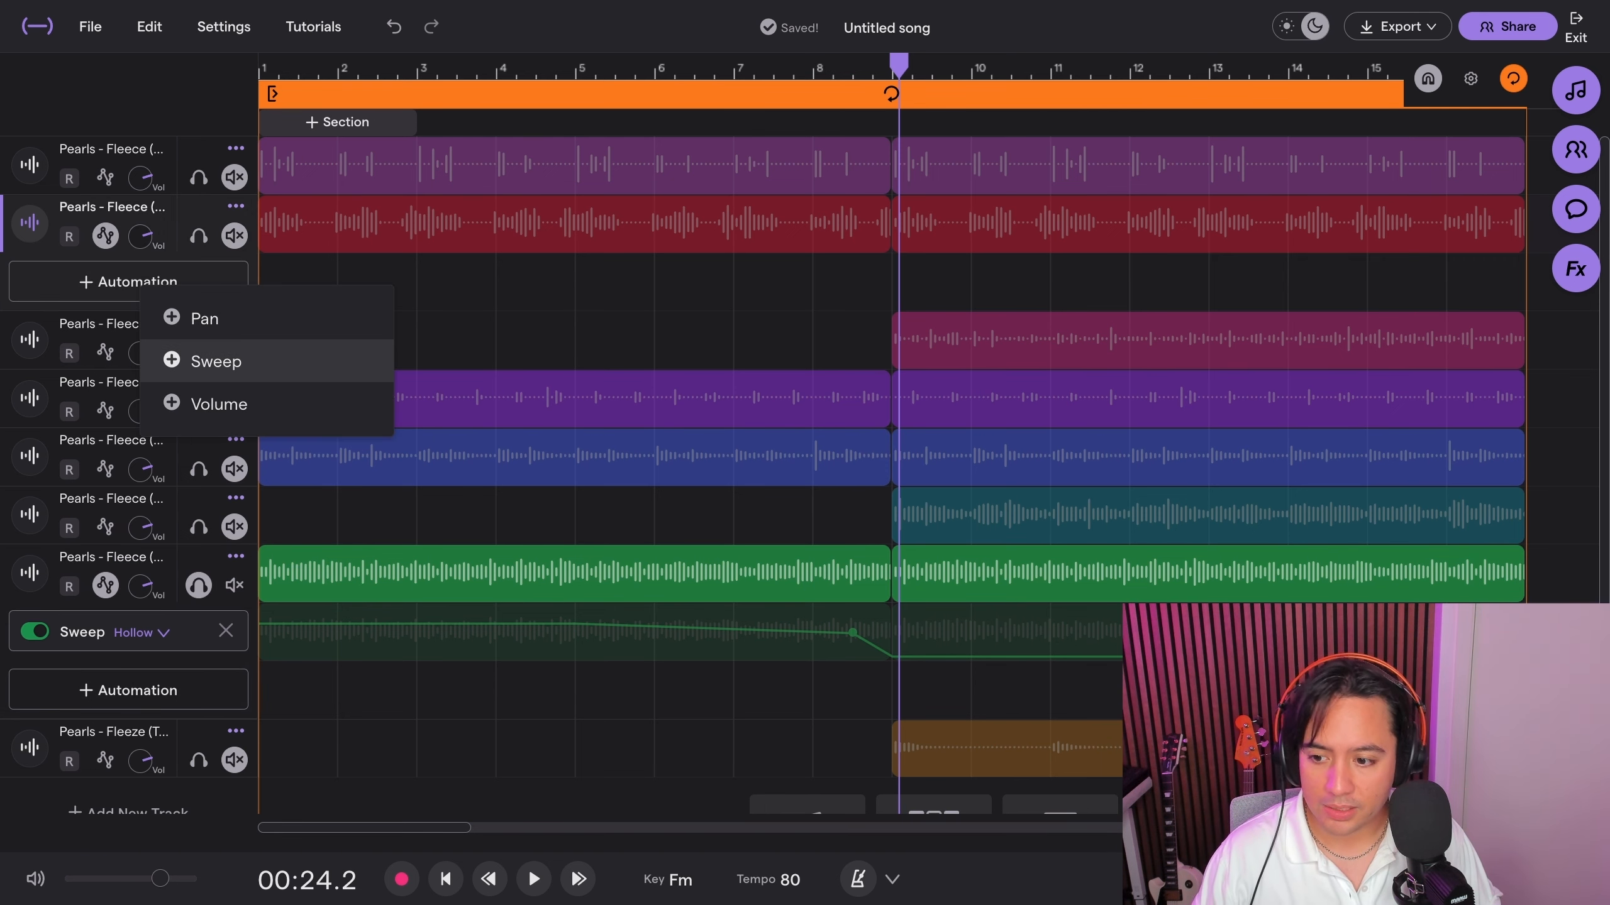
pyautogui.click(216, 361)
pyautogui.click(143, 282)
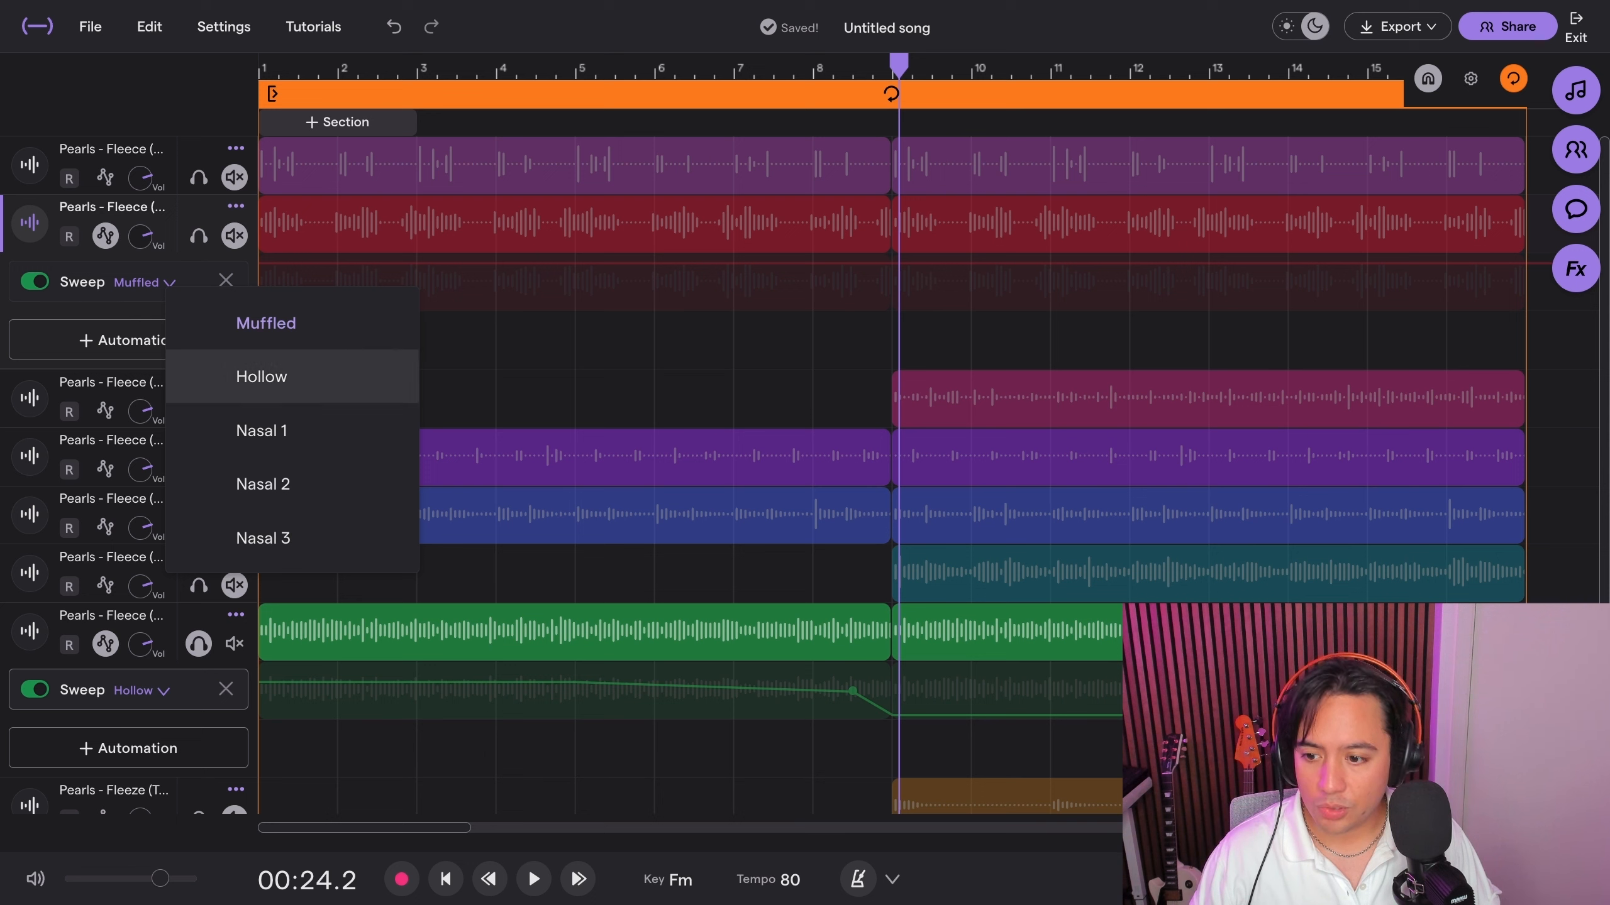
pyautogui.click(261, 377)
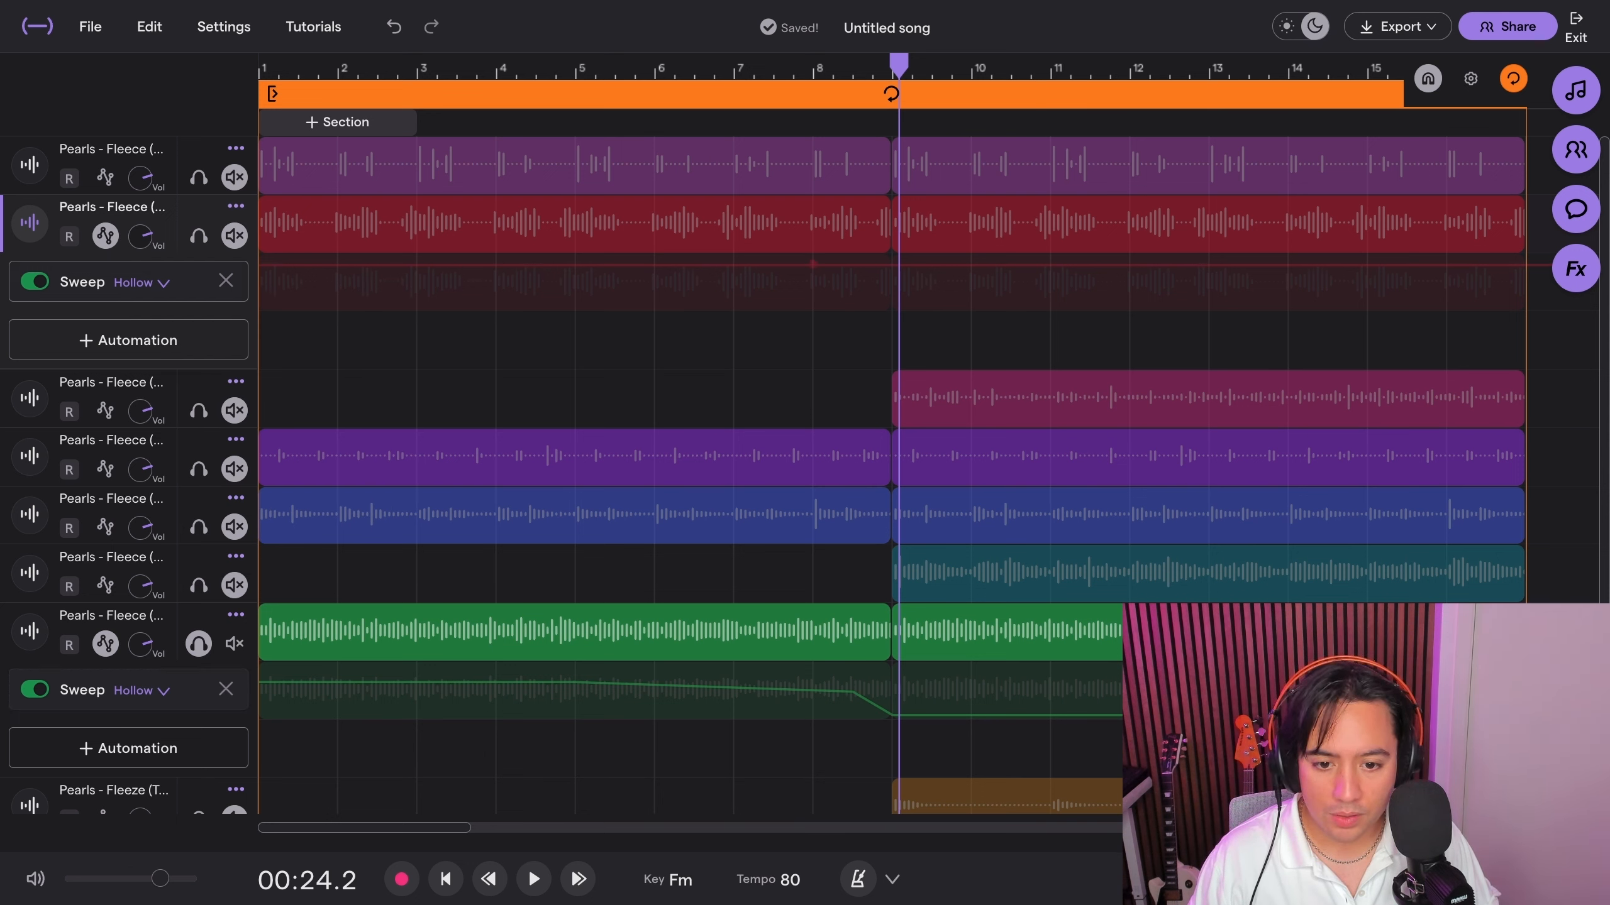
# - Solo the Bass track alongside the green one and shape its Sweep curve to peak at bar 8.5 and drop to the lowest level at bar 9
pyautogui.click(198, 236)
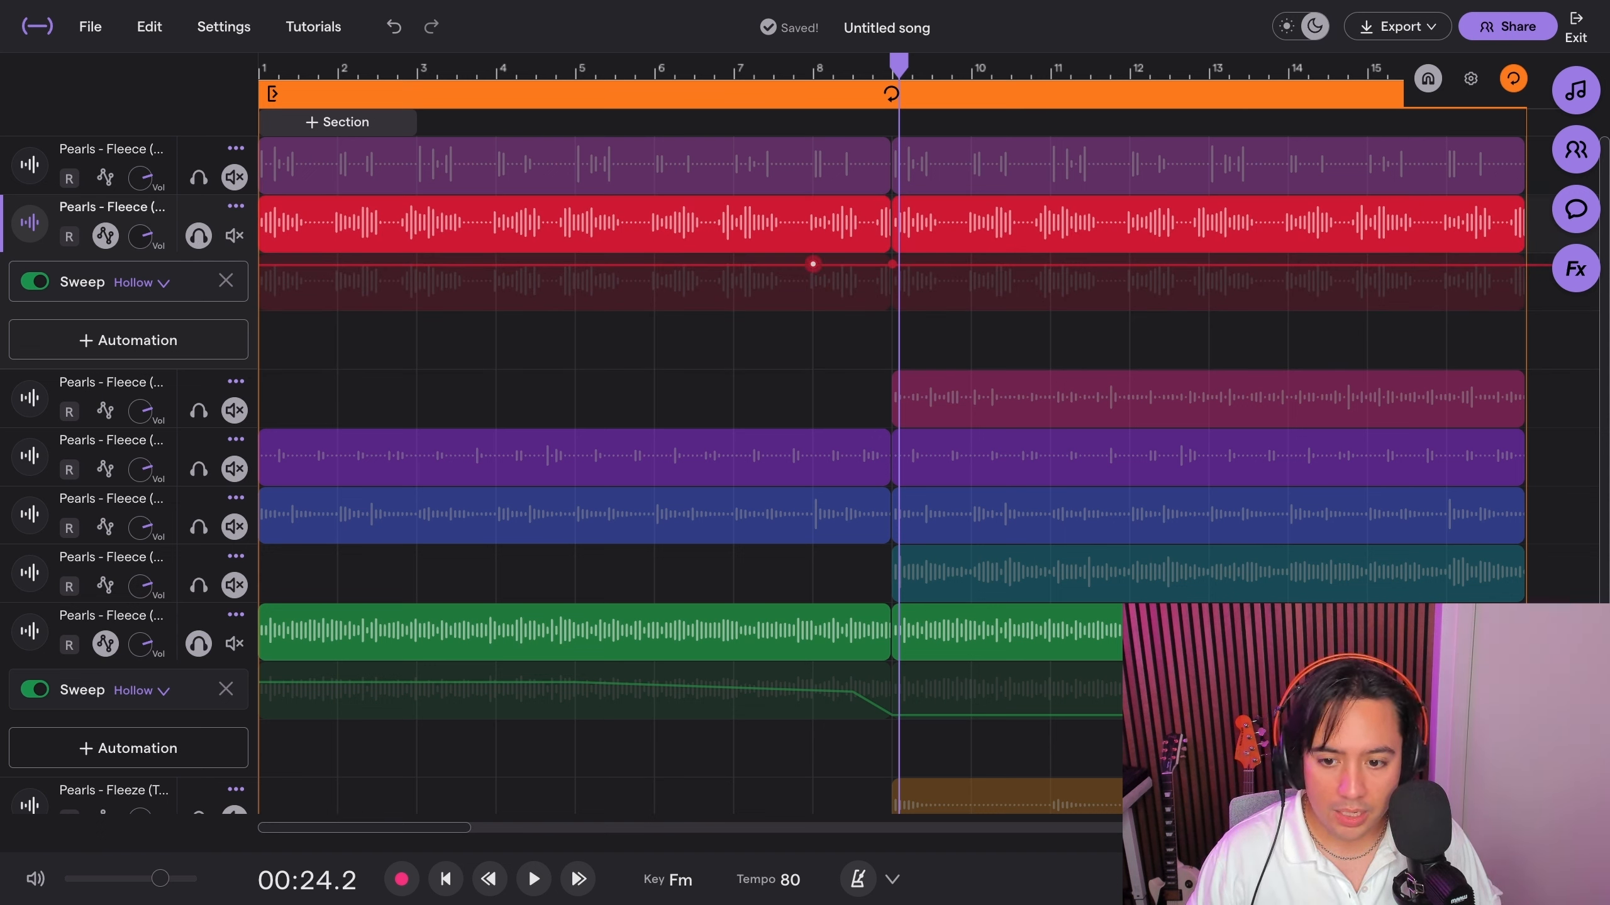
pyautogui.moveTo(654, 265); pyautogui.dragTo(654, 307)
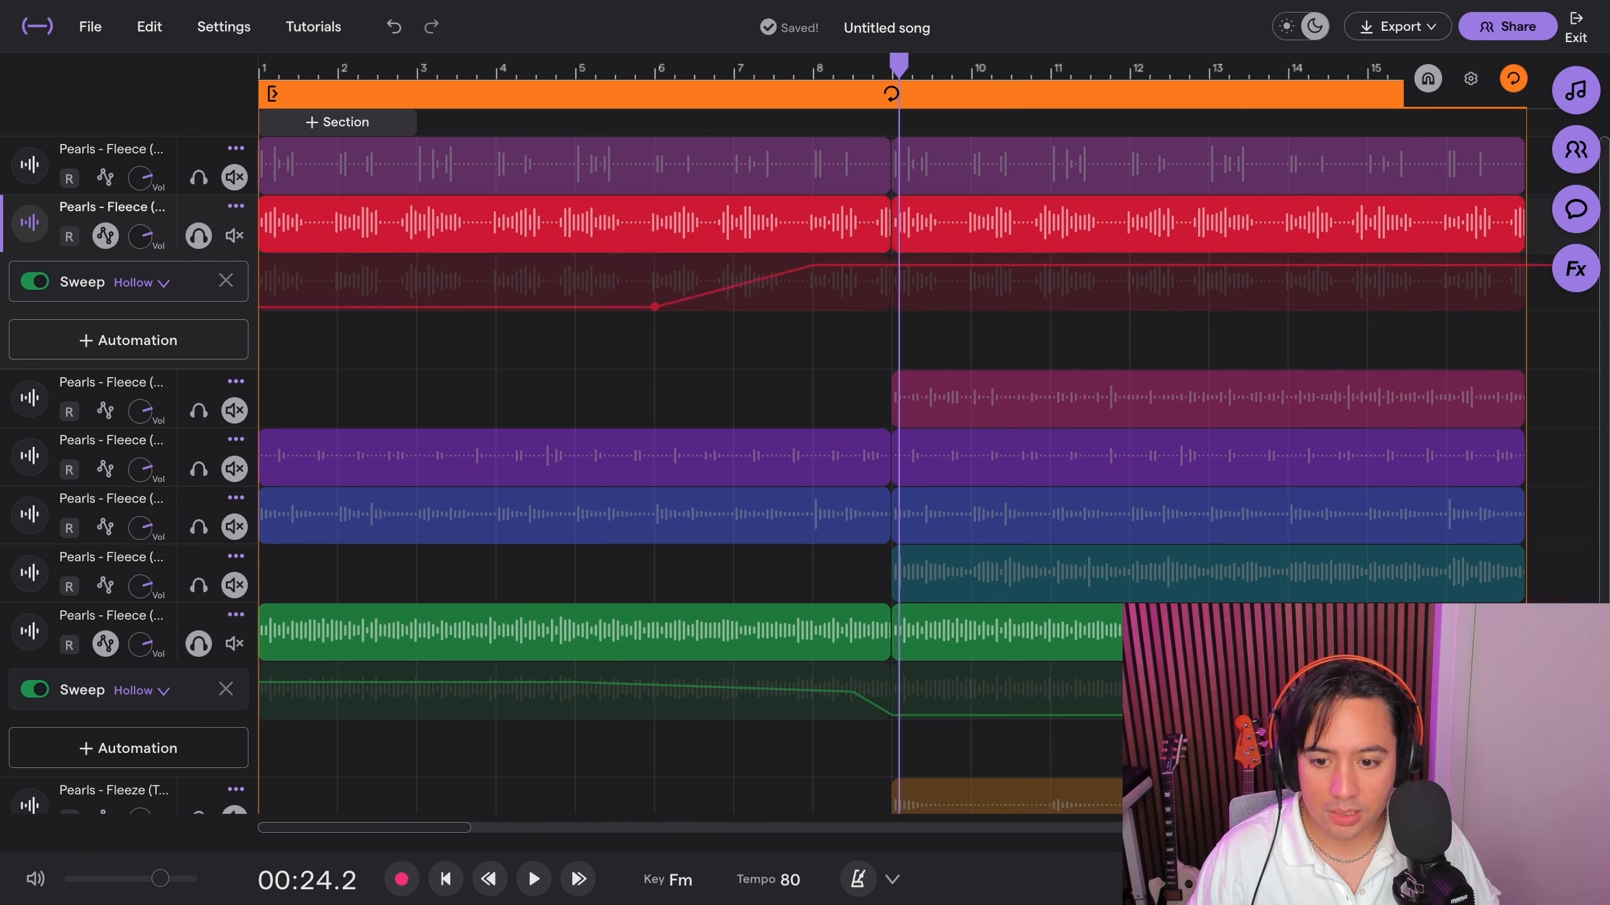
pyautogui.press('space')
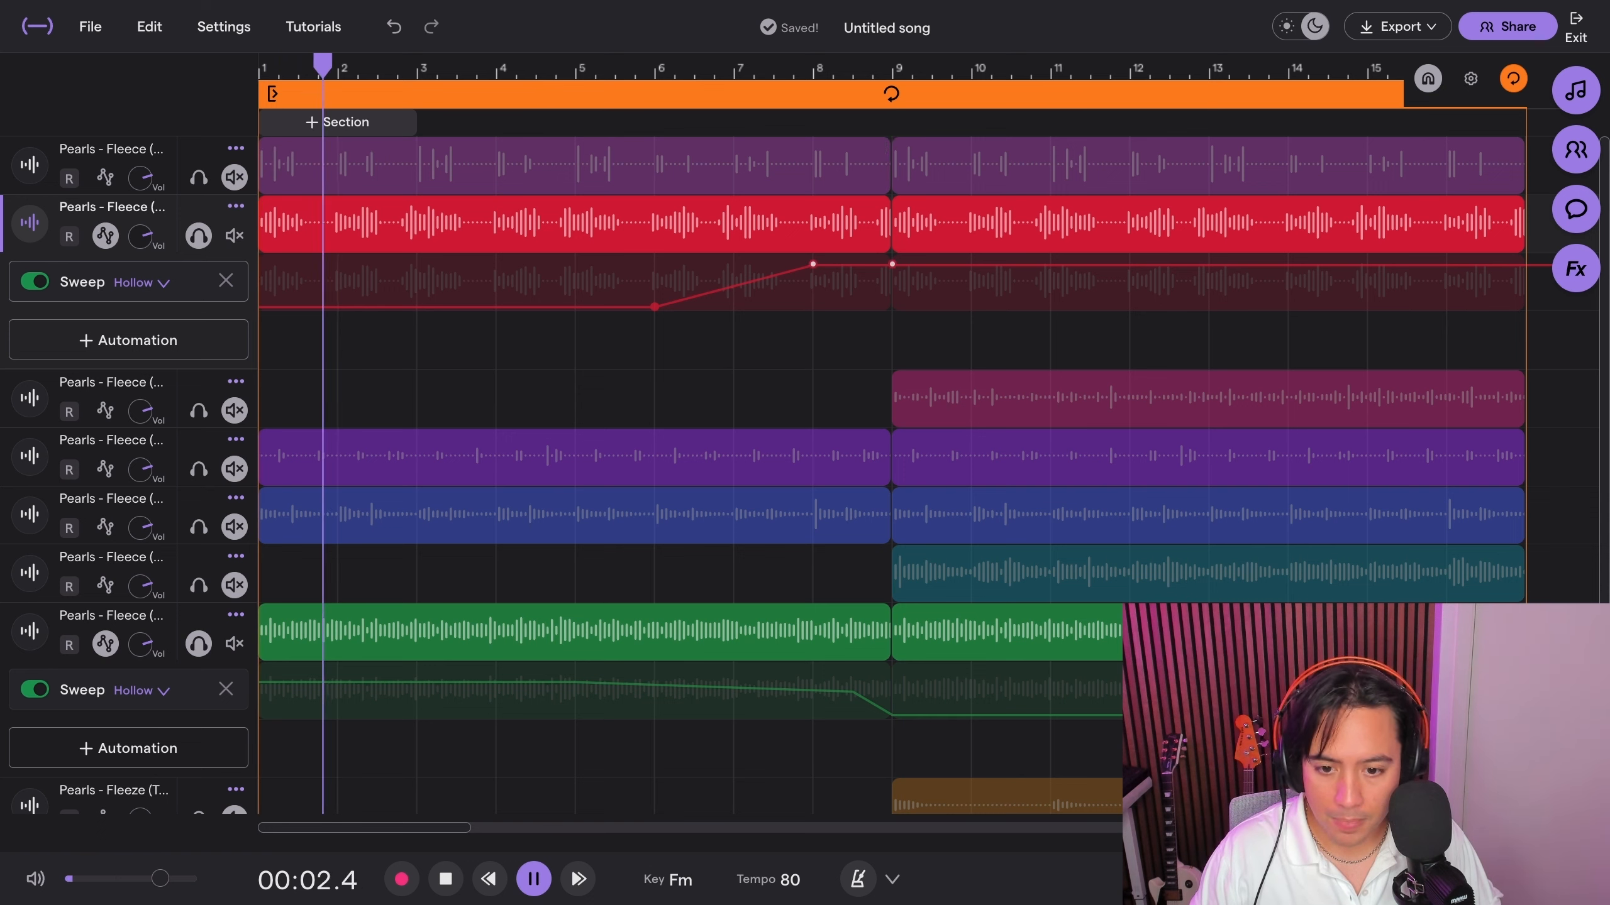
pyautogui.moveTo(654, 307); pyautogui.dragTo(892, 307)
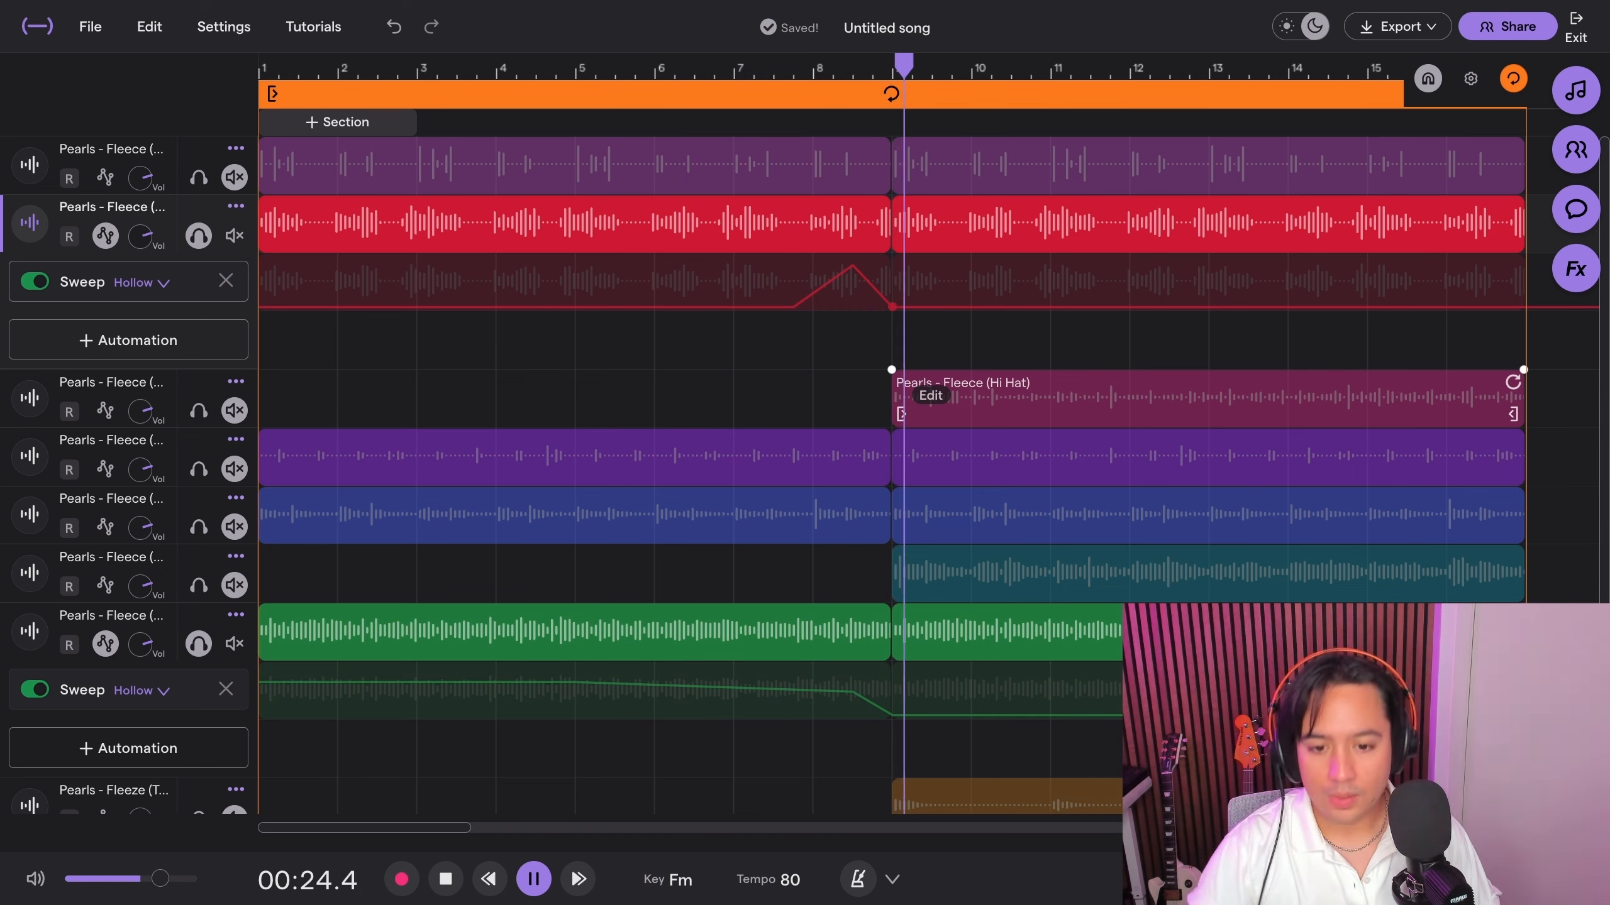
pyautogui.press('space')
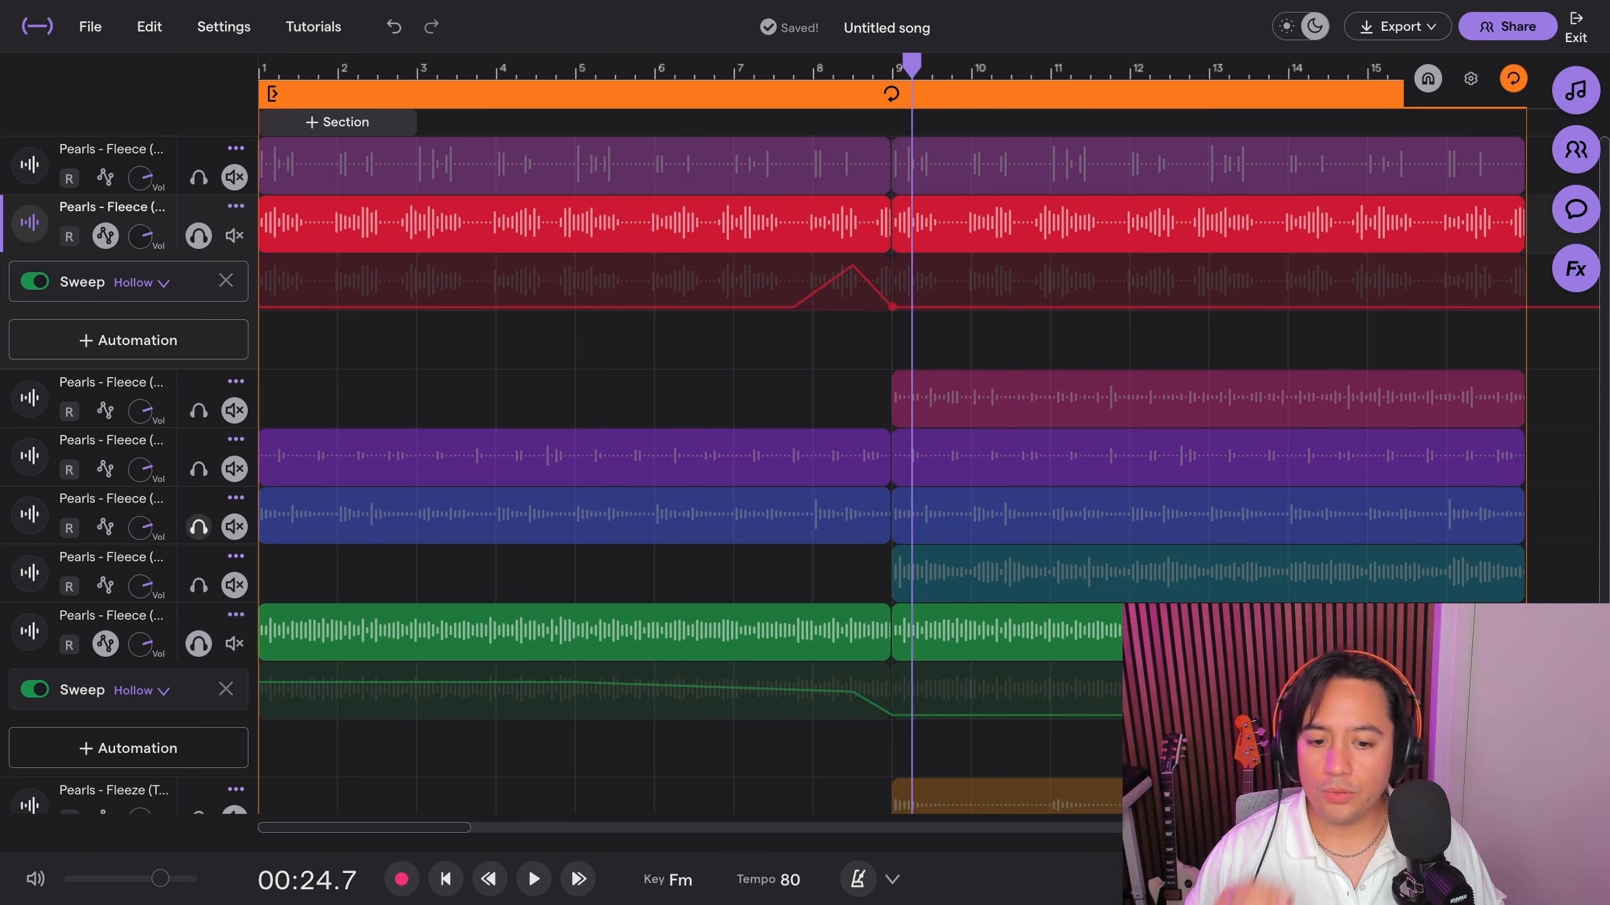
# - Audition the blue track soloed together with the Bass and green tracks from about bar 6.5, and clear the solos
pyautogui.click(198, 526)
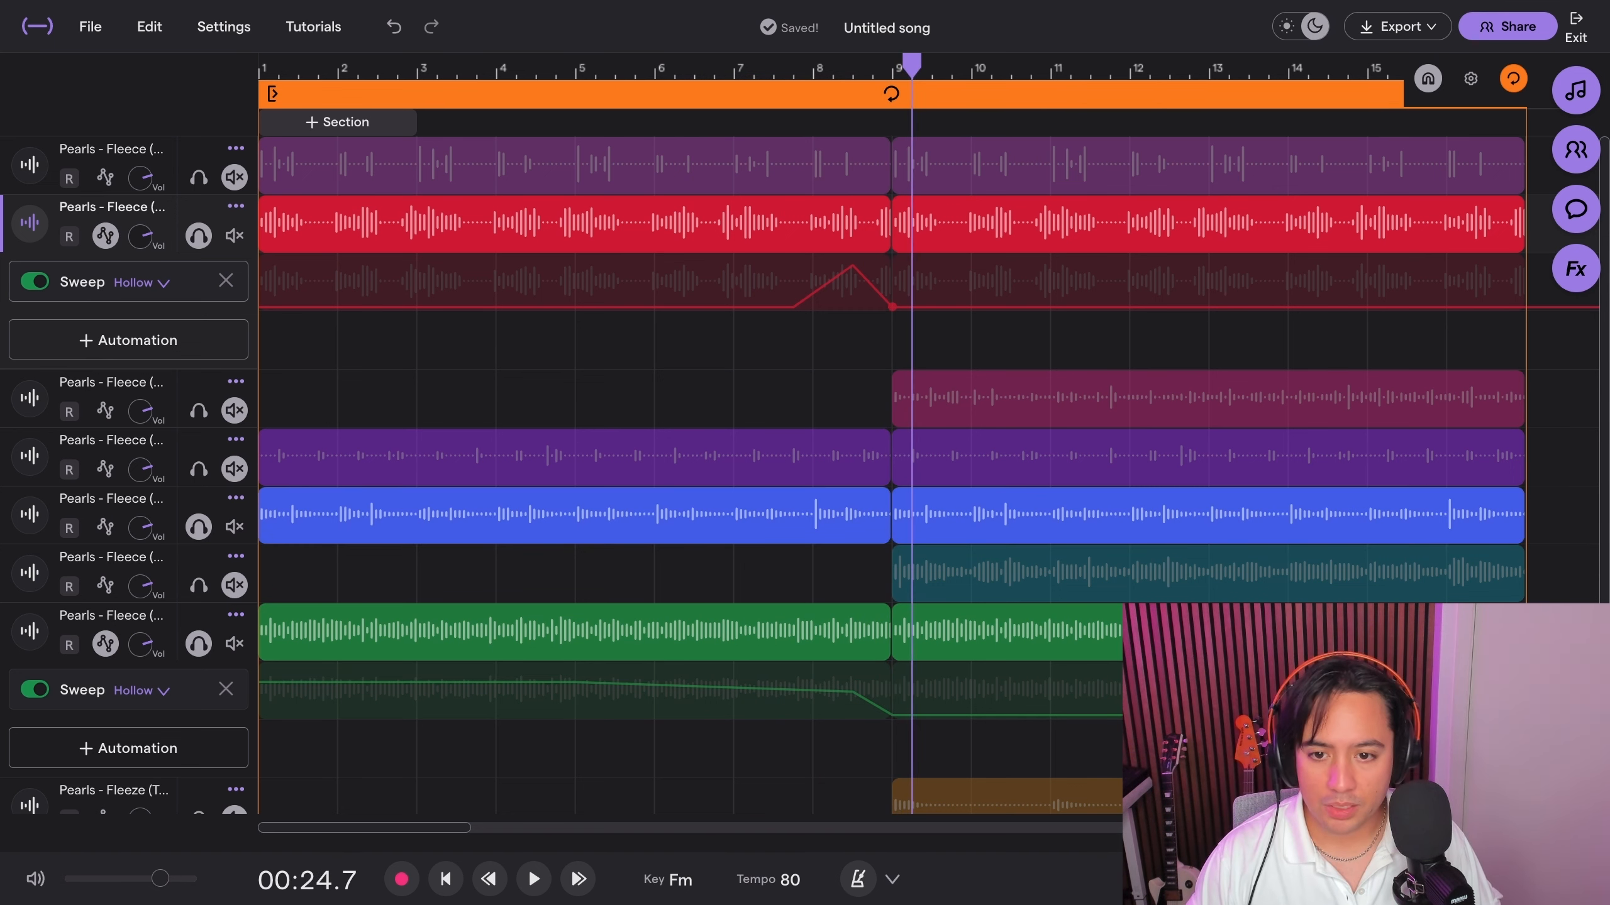
pyautogui.click(693, 67)
pyautogui.press('space')
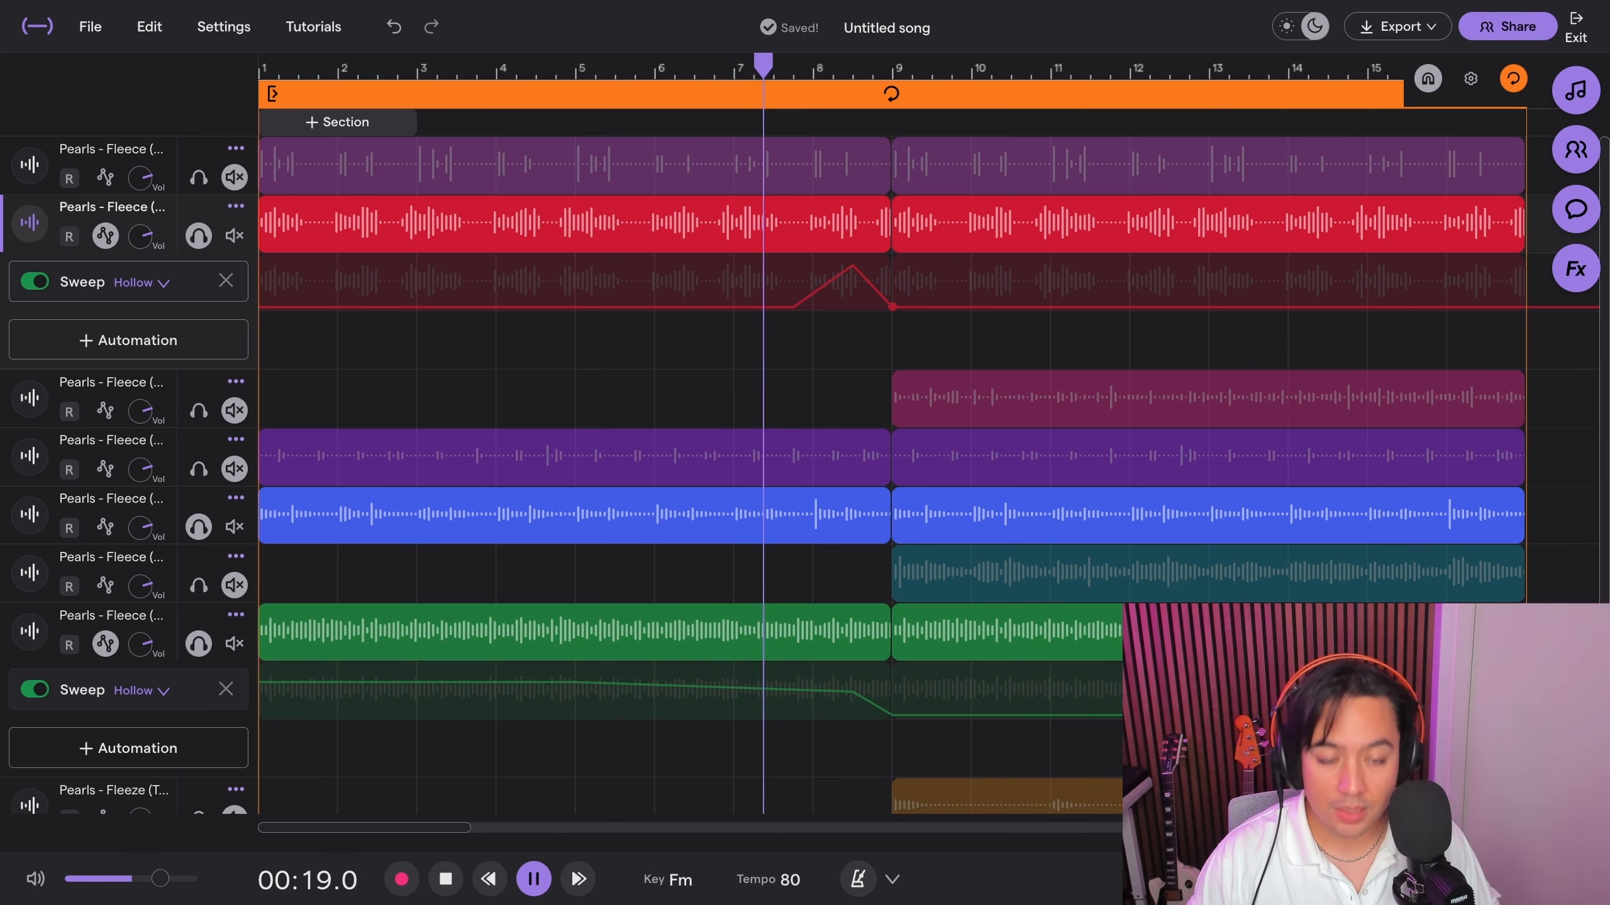
pyautogui.press('space')
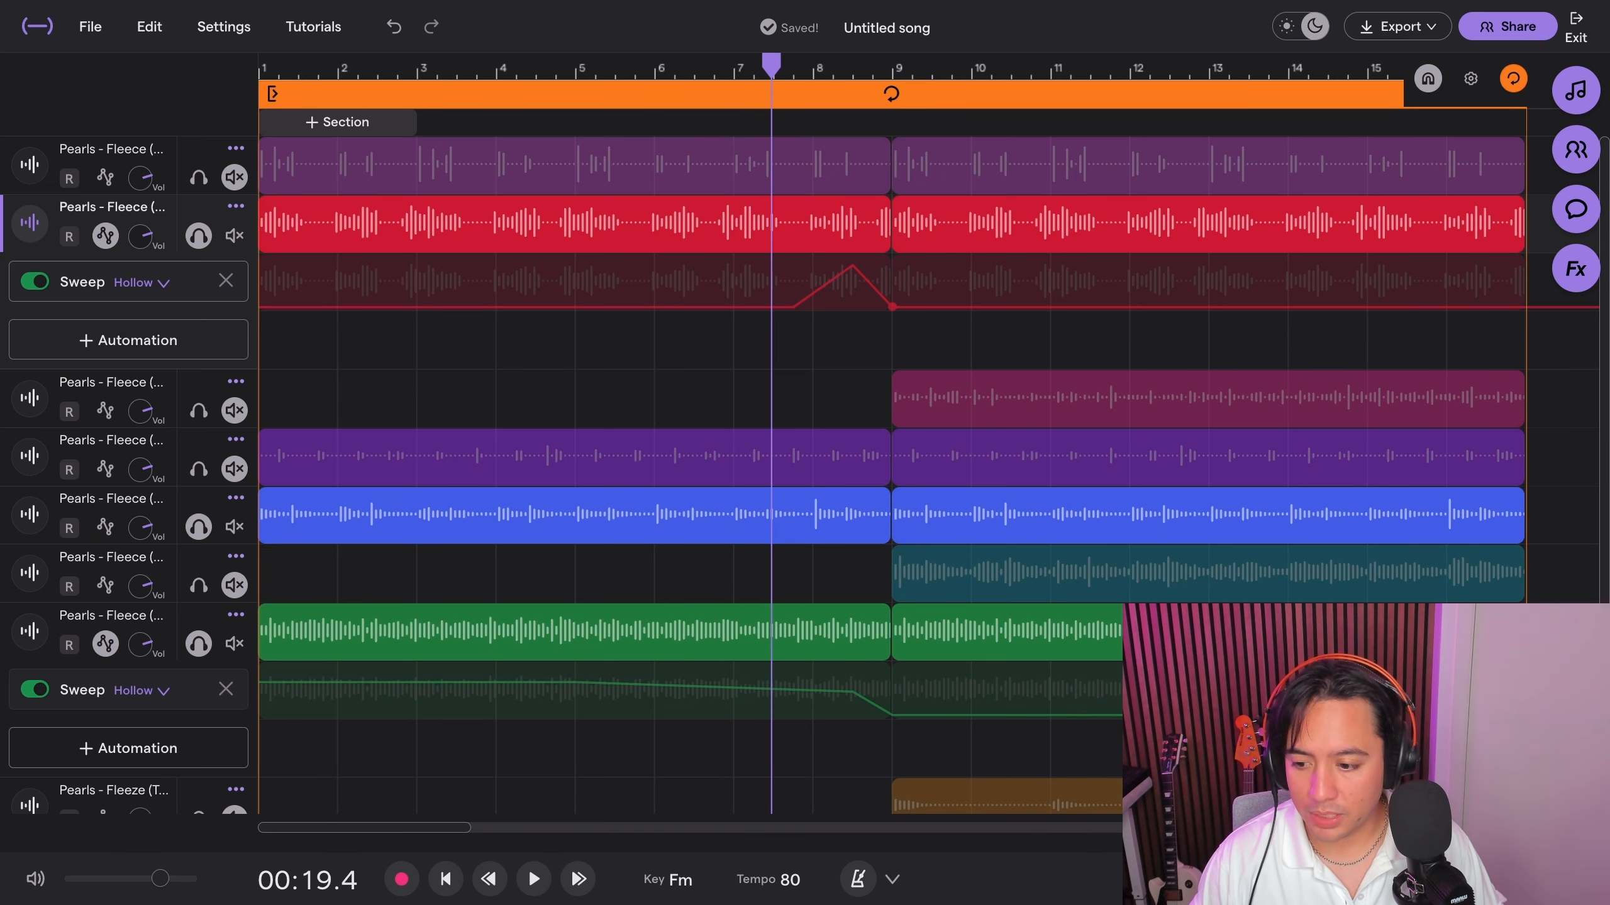
pyautogui.click(109, 512)
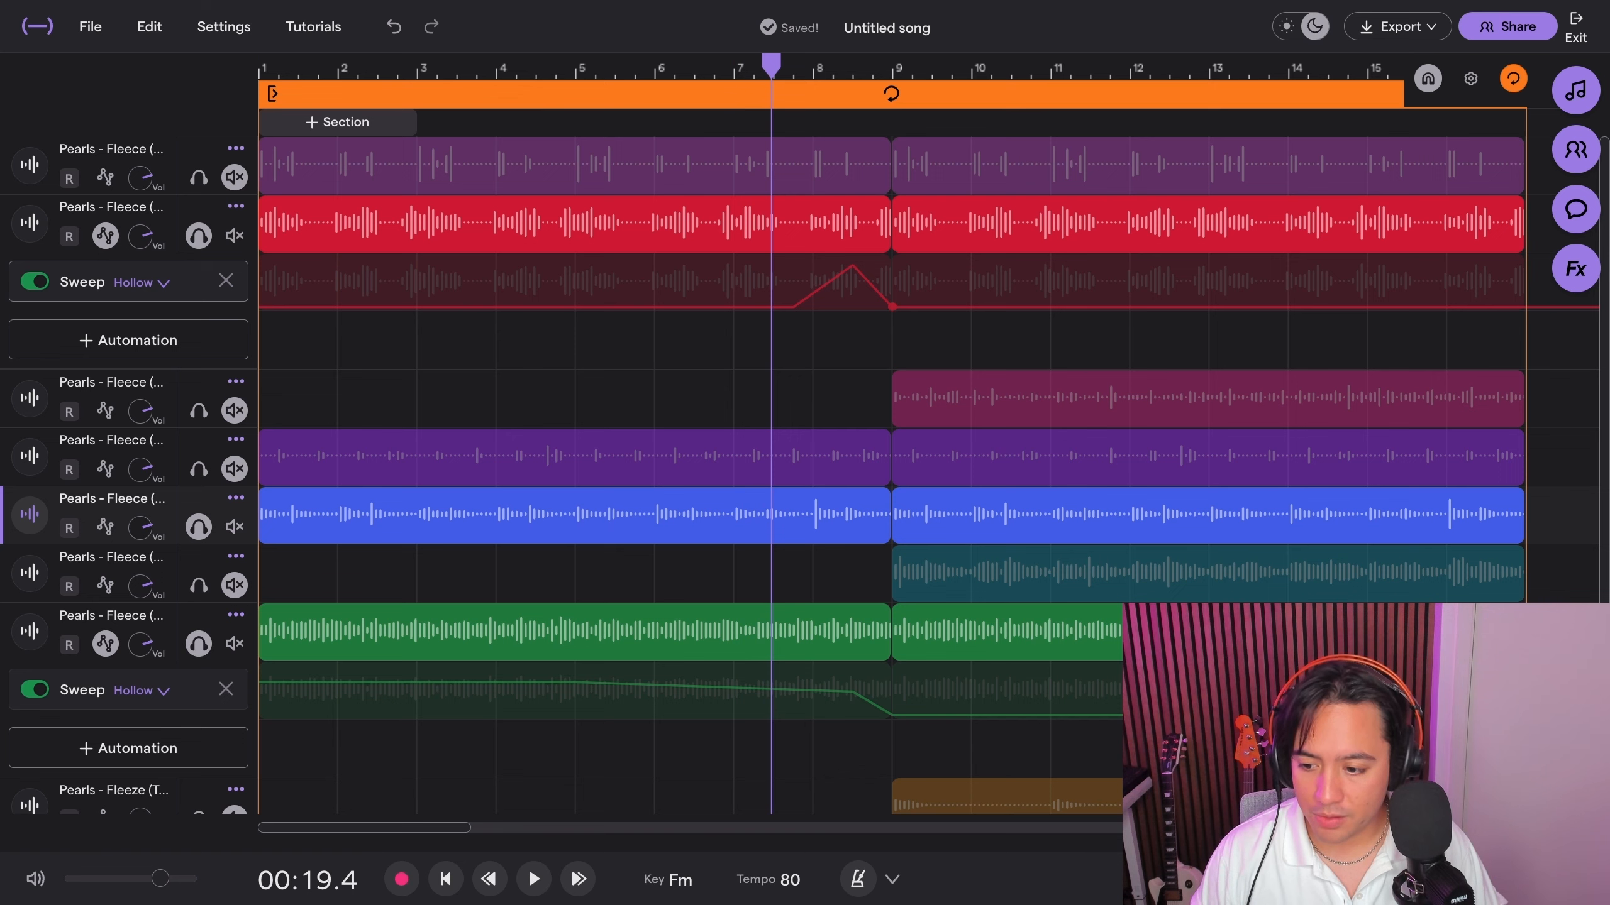
pyautogui.click(198, 527)
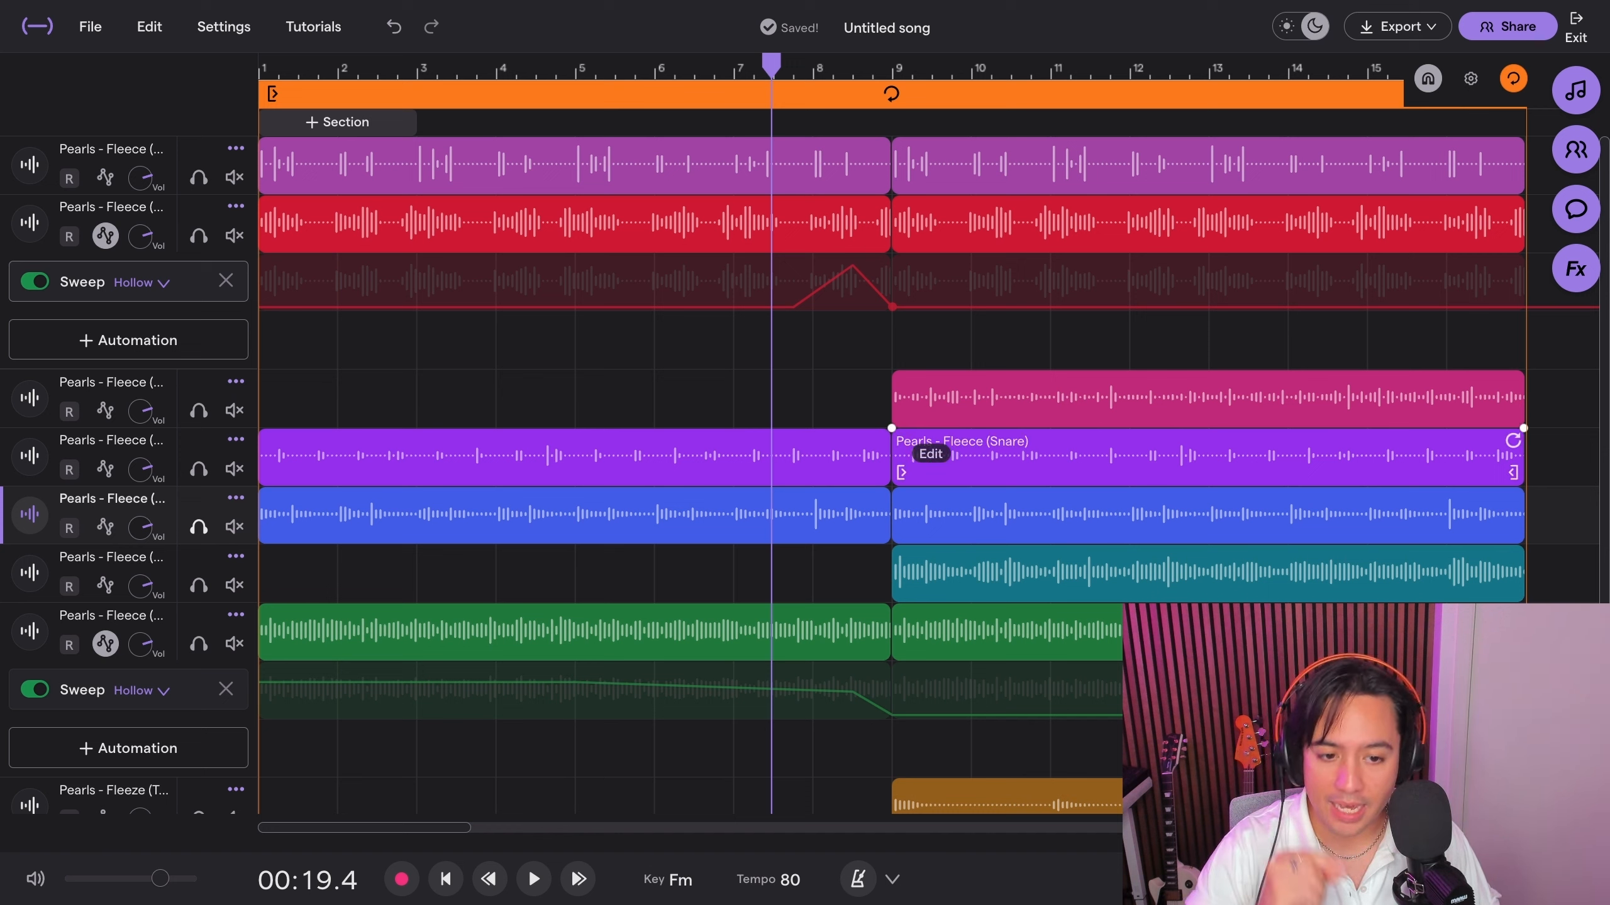
# - Copy the Bass track's Sweep points between bars 7 and 9 and paste them at bar 15
pyautogui.click(972, 282)
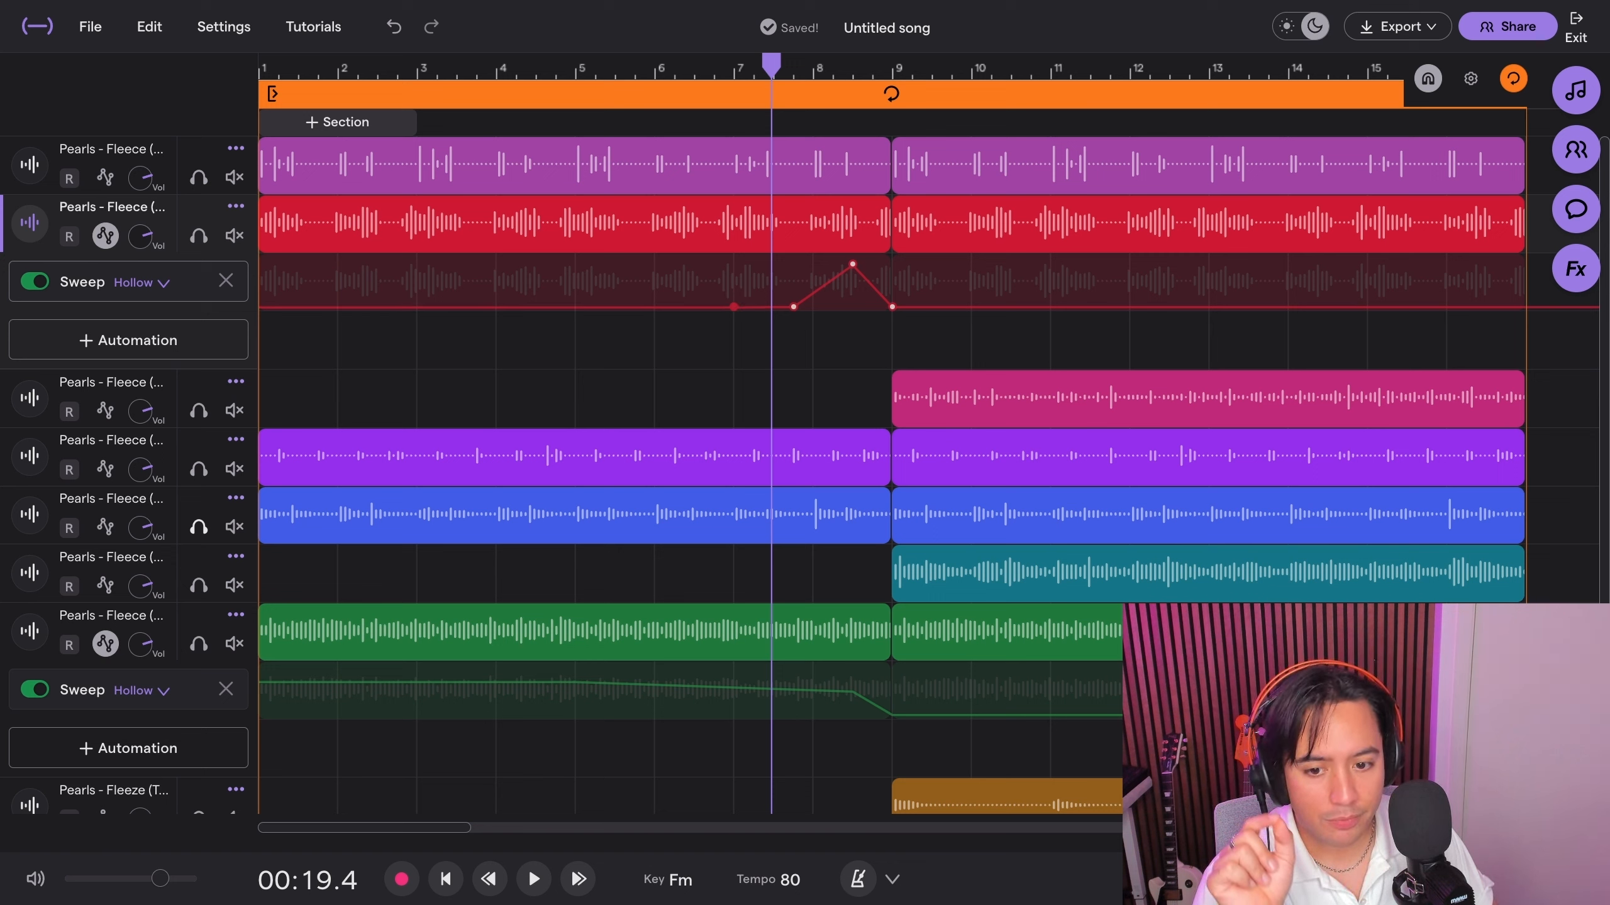
pyautogui.press('Left')
pyautogui.press('Left')
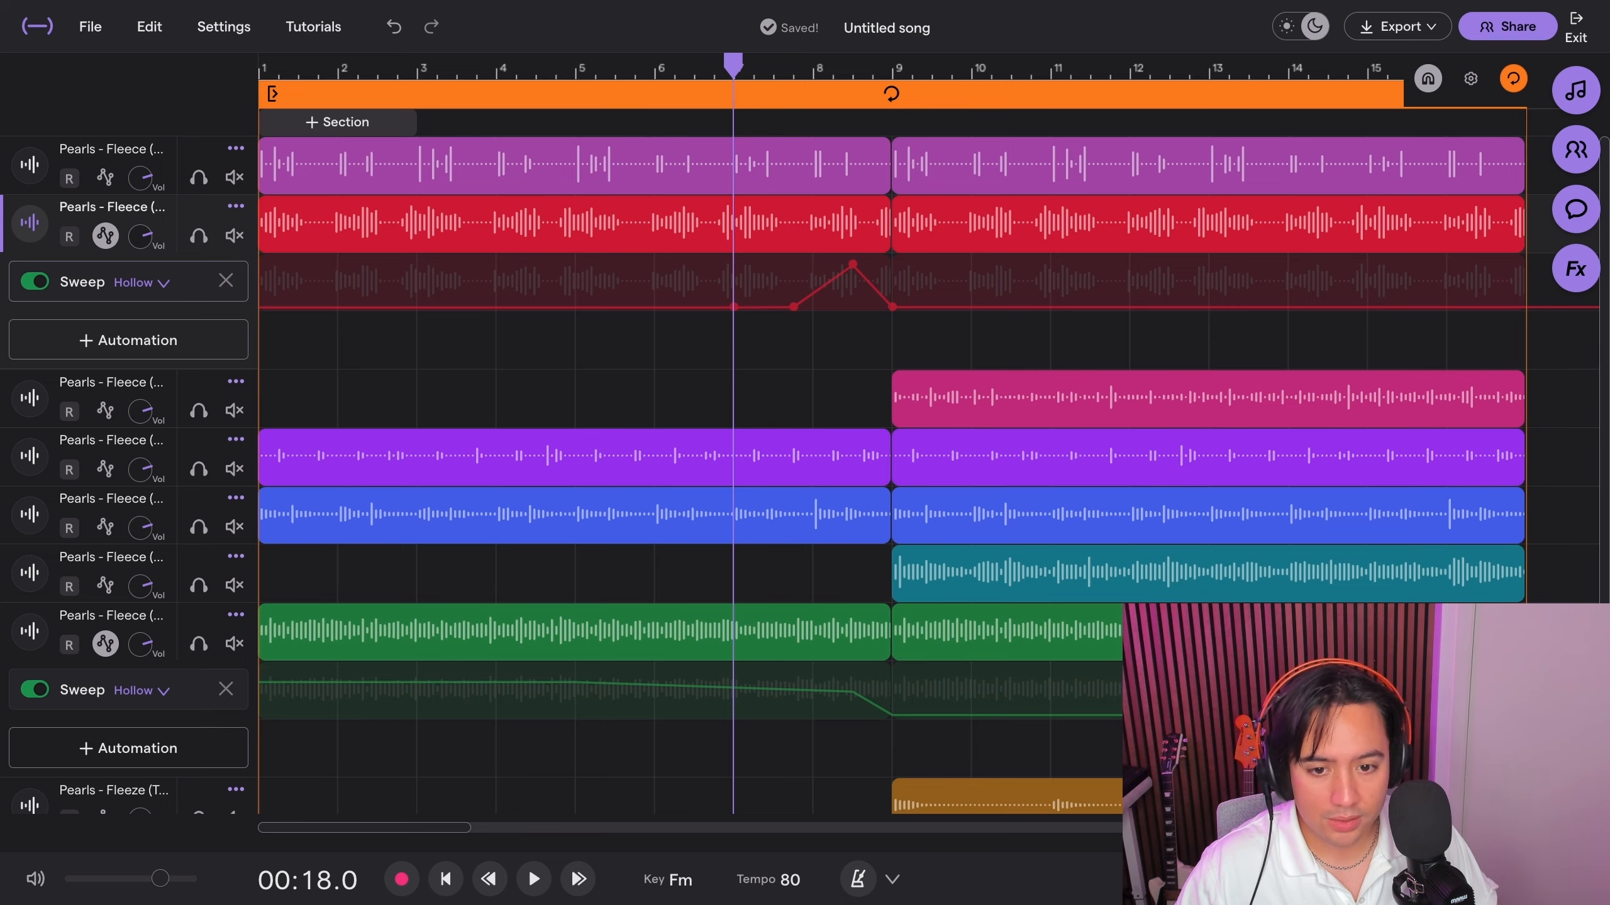
pyautogui.hscroll(5, 887, 444)
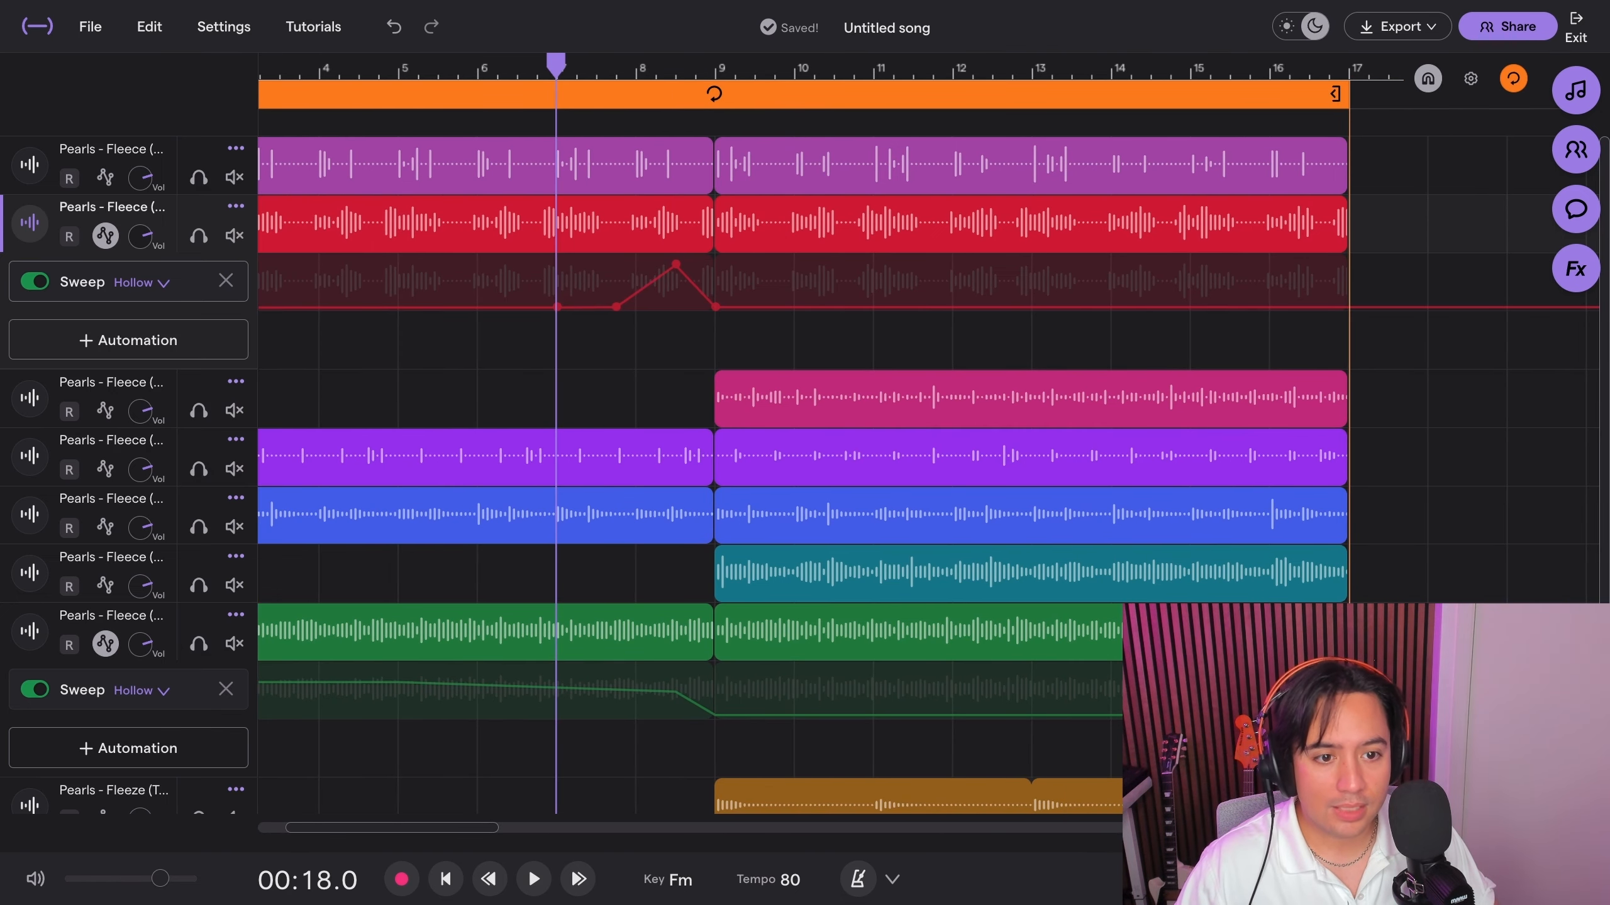
pyautogui.moveTo(1190, 68)
pyautogui.mouseDown()
pyautogui.moveTo(1210, 68)
pyautogui.moveTo(1190, 68)
pyautogui.mouseUp()
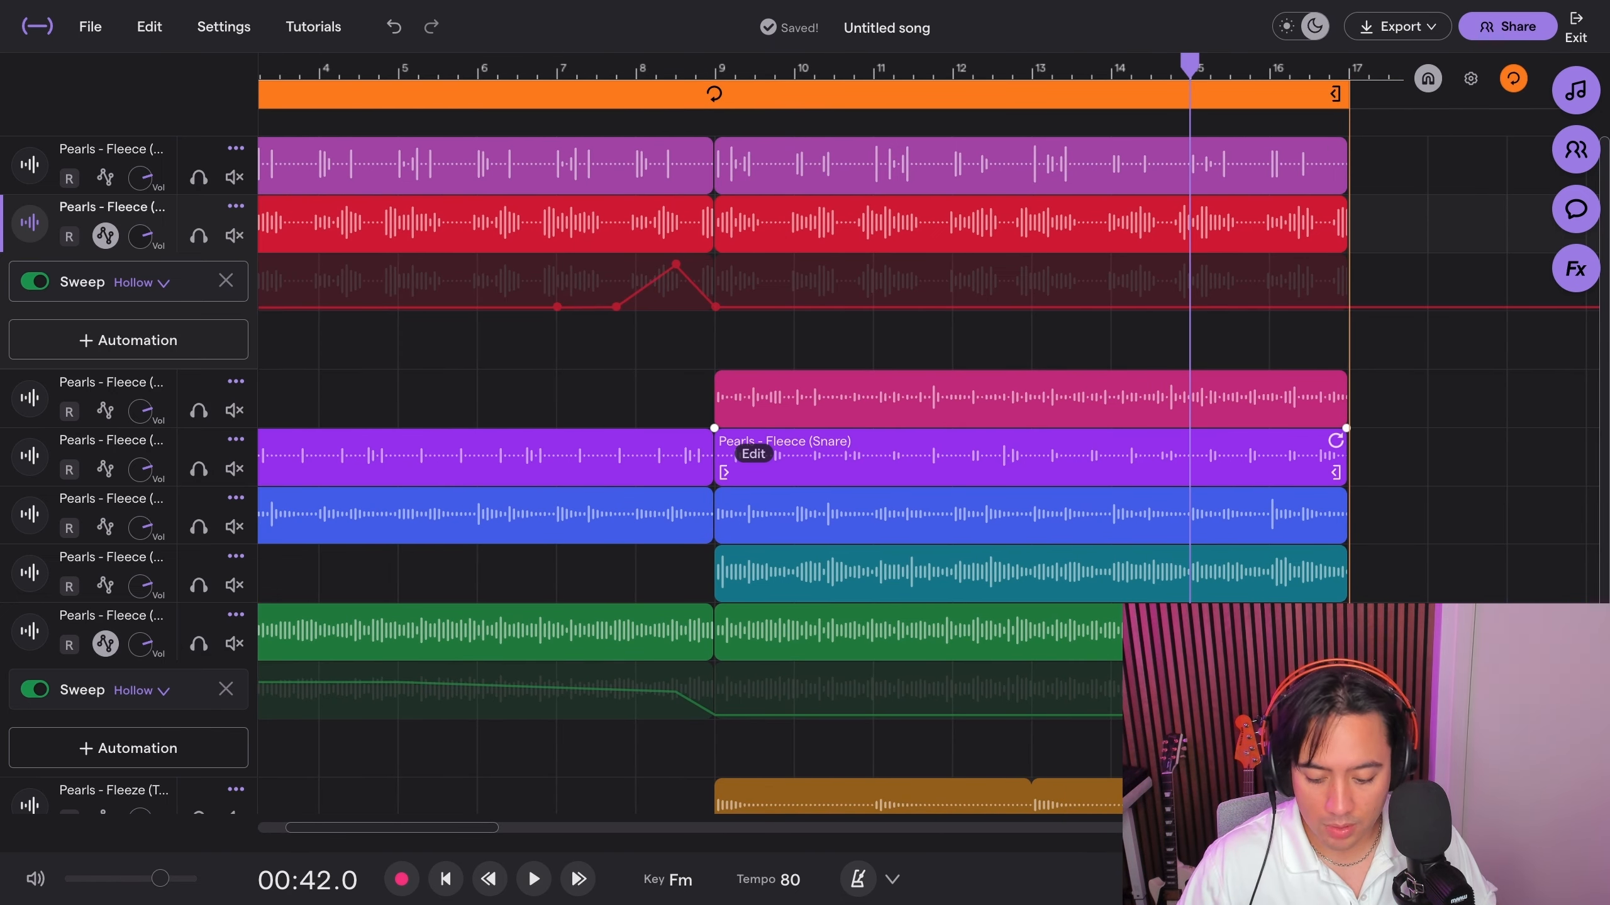
pyautogui.hotkey('ctrl', 'v')
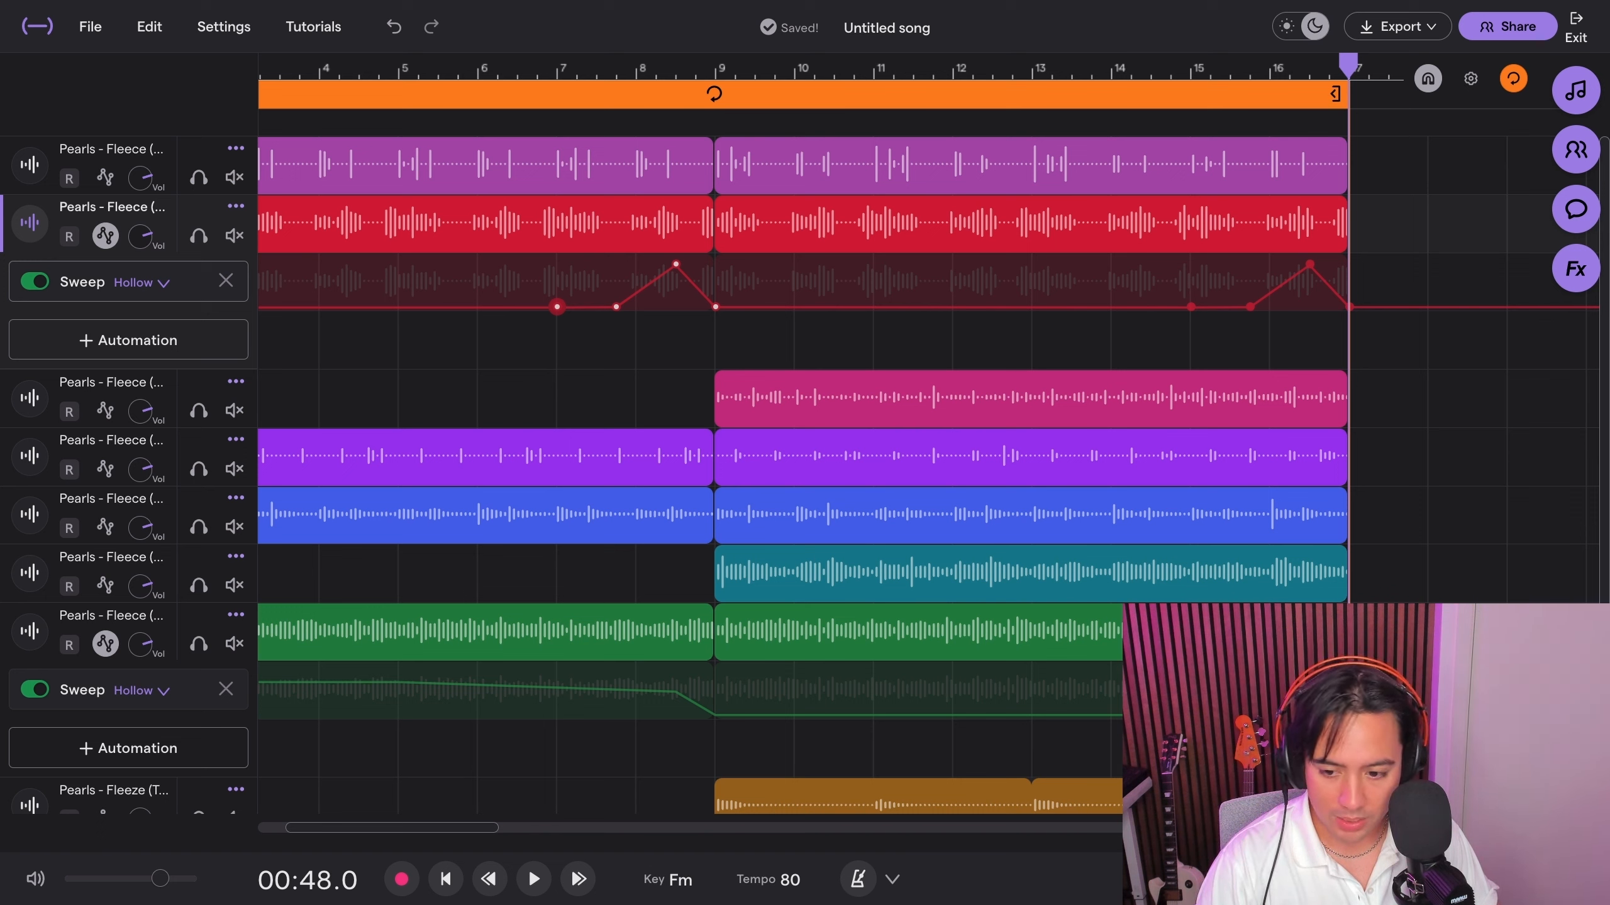
# - Audition the transition into bar 9 with all tracks, starting just after bar 7
pyautogui.moveTo(1348, 63); pyautogui.dragTo(575, 64)
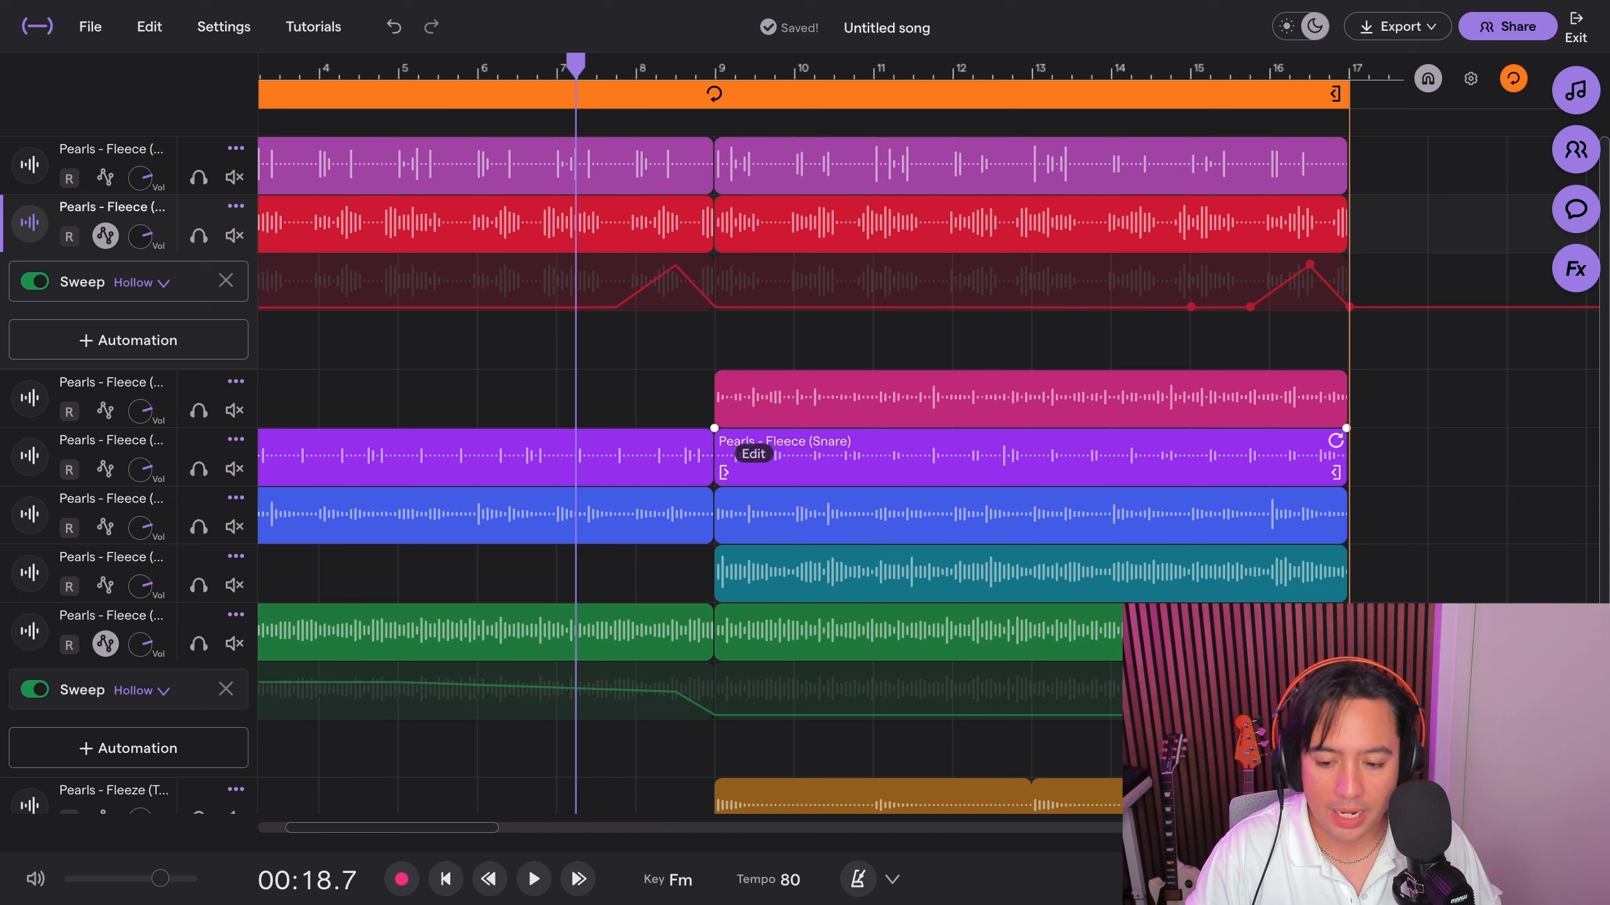
pyautogui.press('space')
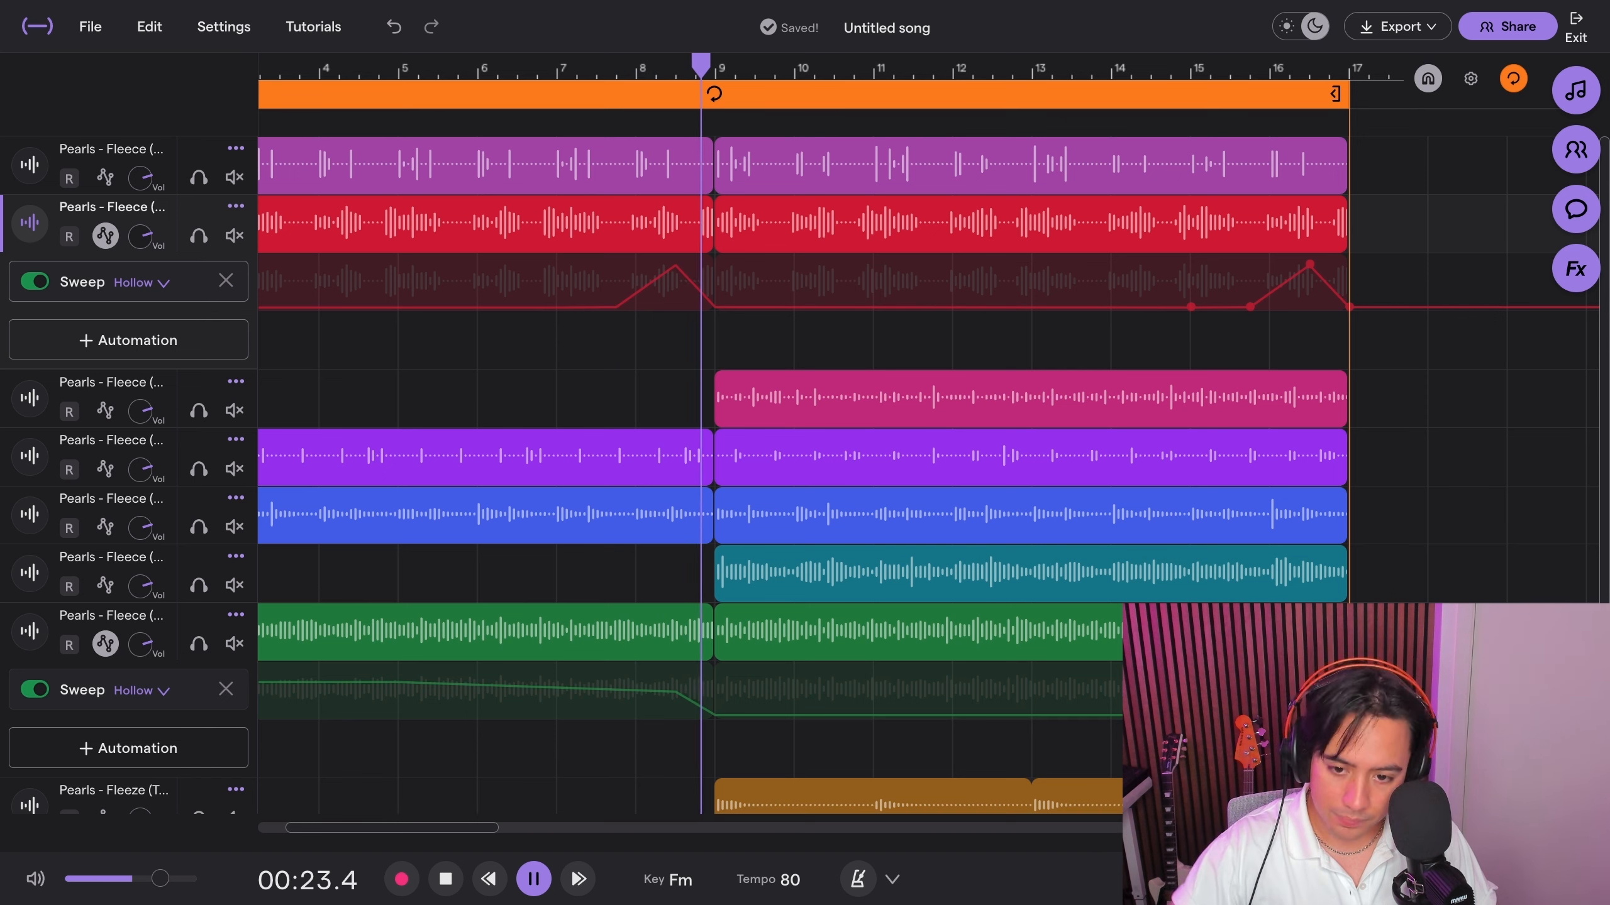
pyautogui.press('space')
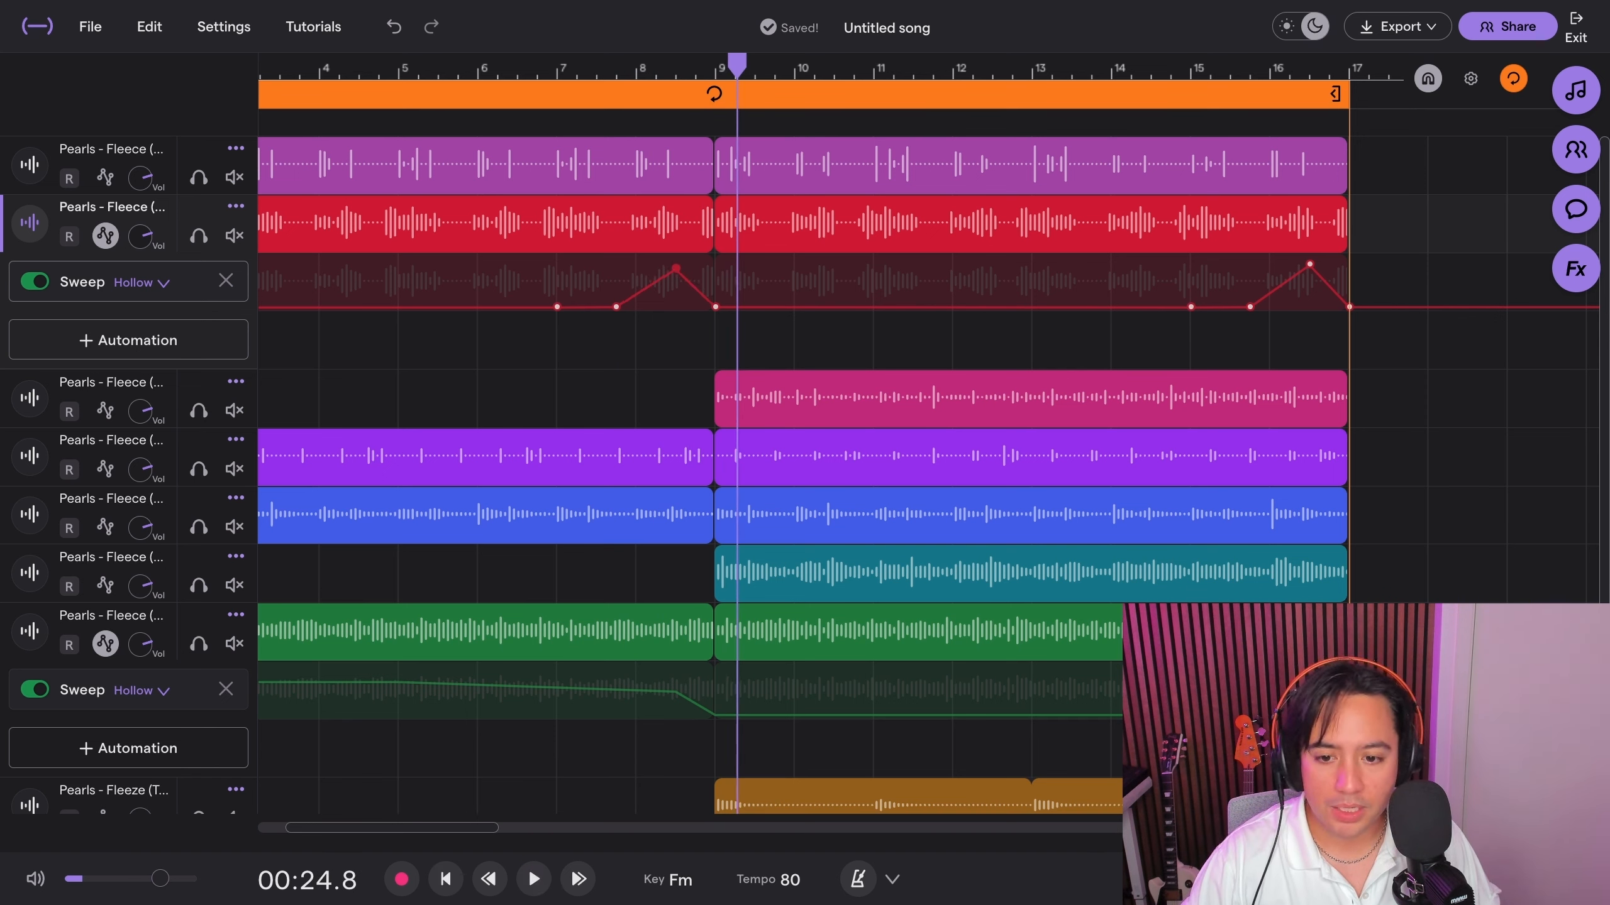
# - Lower the Bass track's Sweep peak at bar 8.5 slightly and audition the transition from bar 8
pyautogui.click(655, 67)
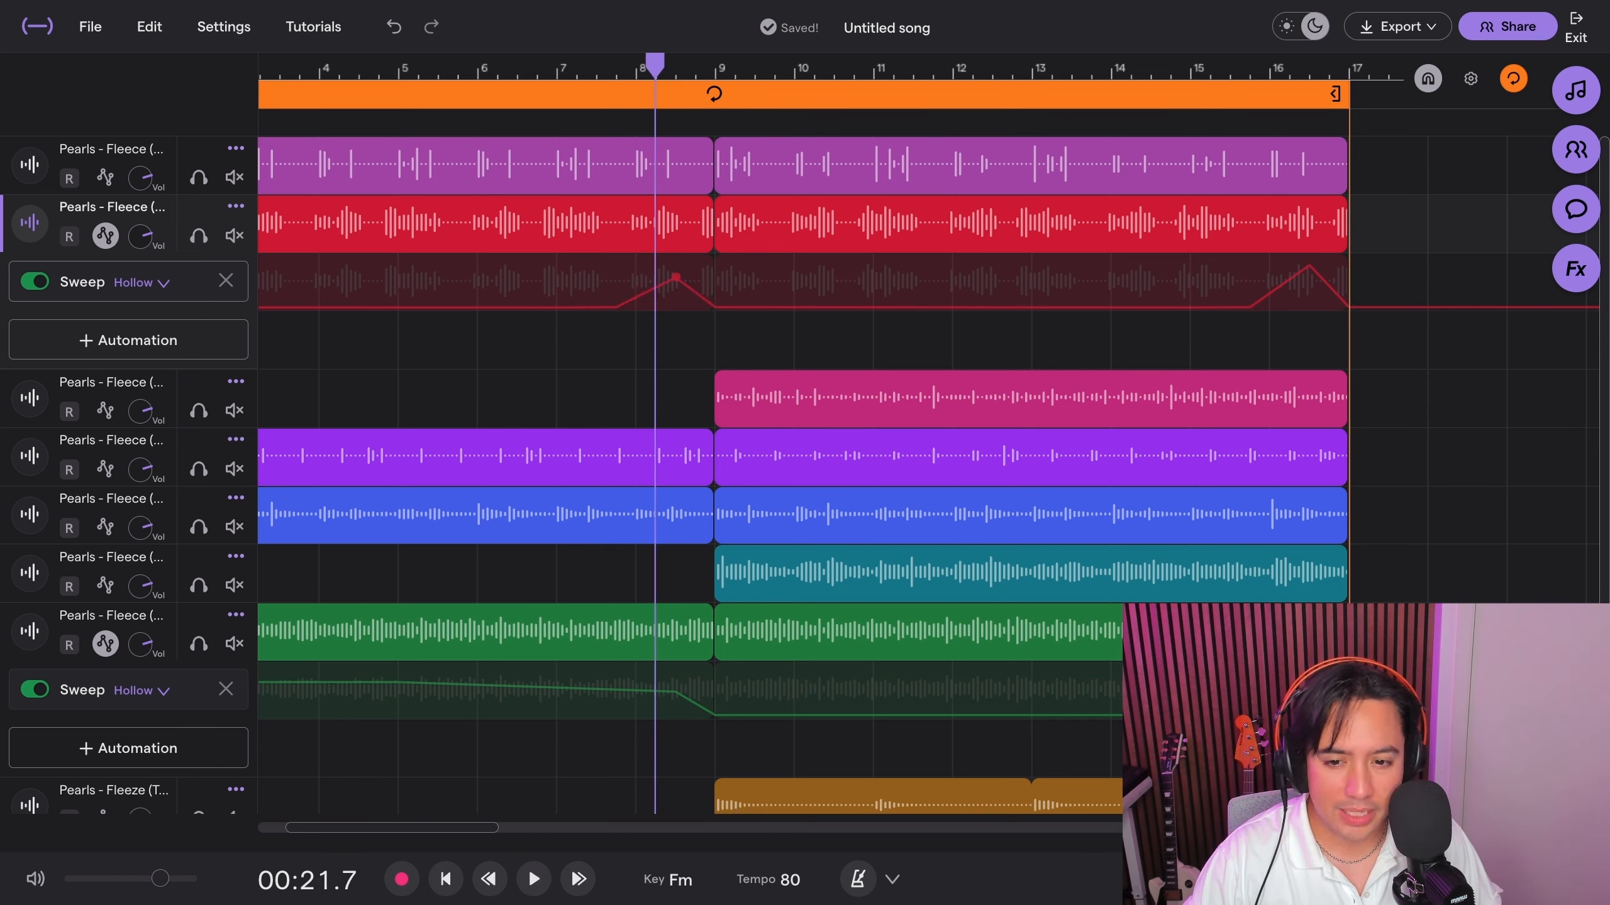
pyautogui.click(635, 67)
pyautogui.press('space')
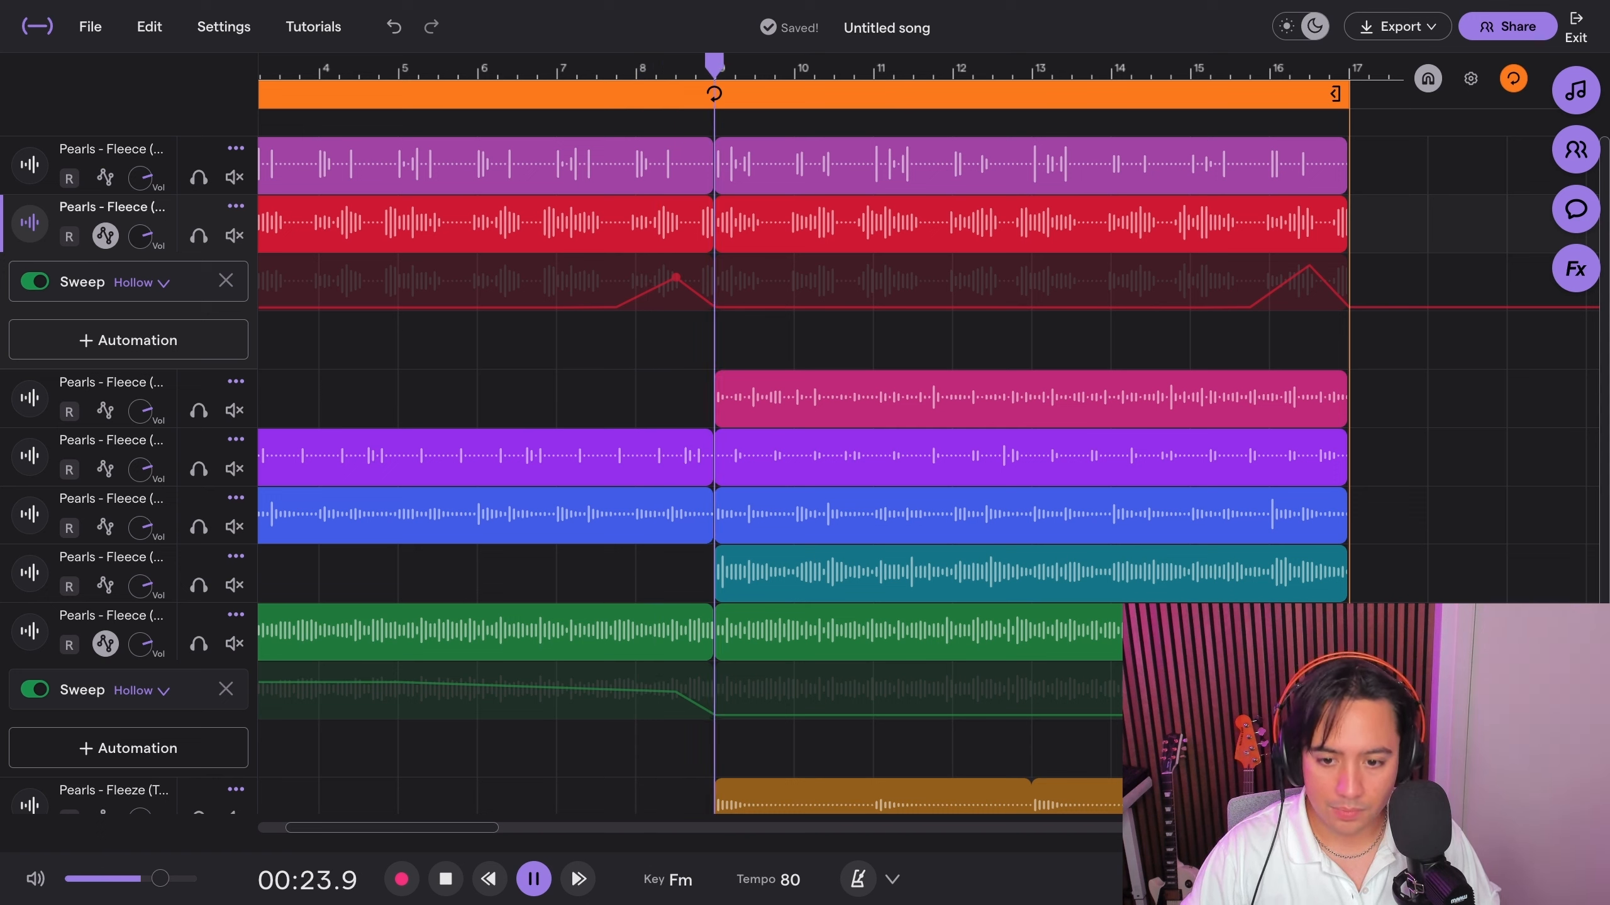
pyautogui.press('space')
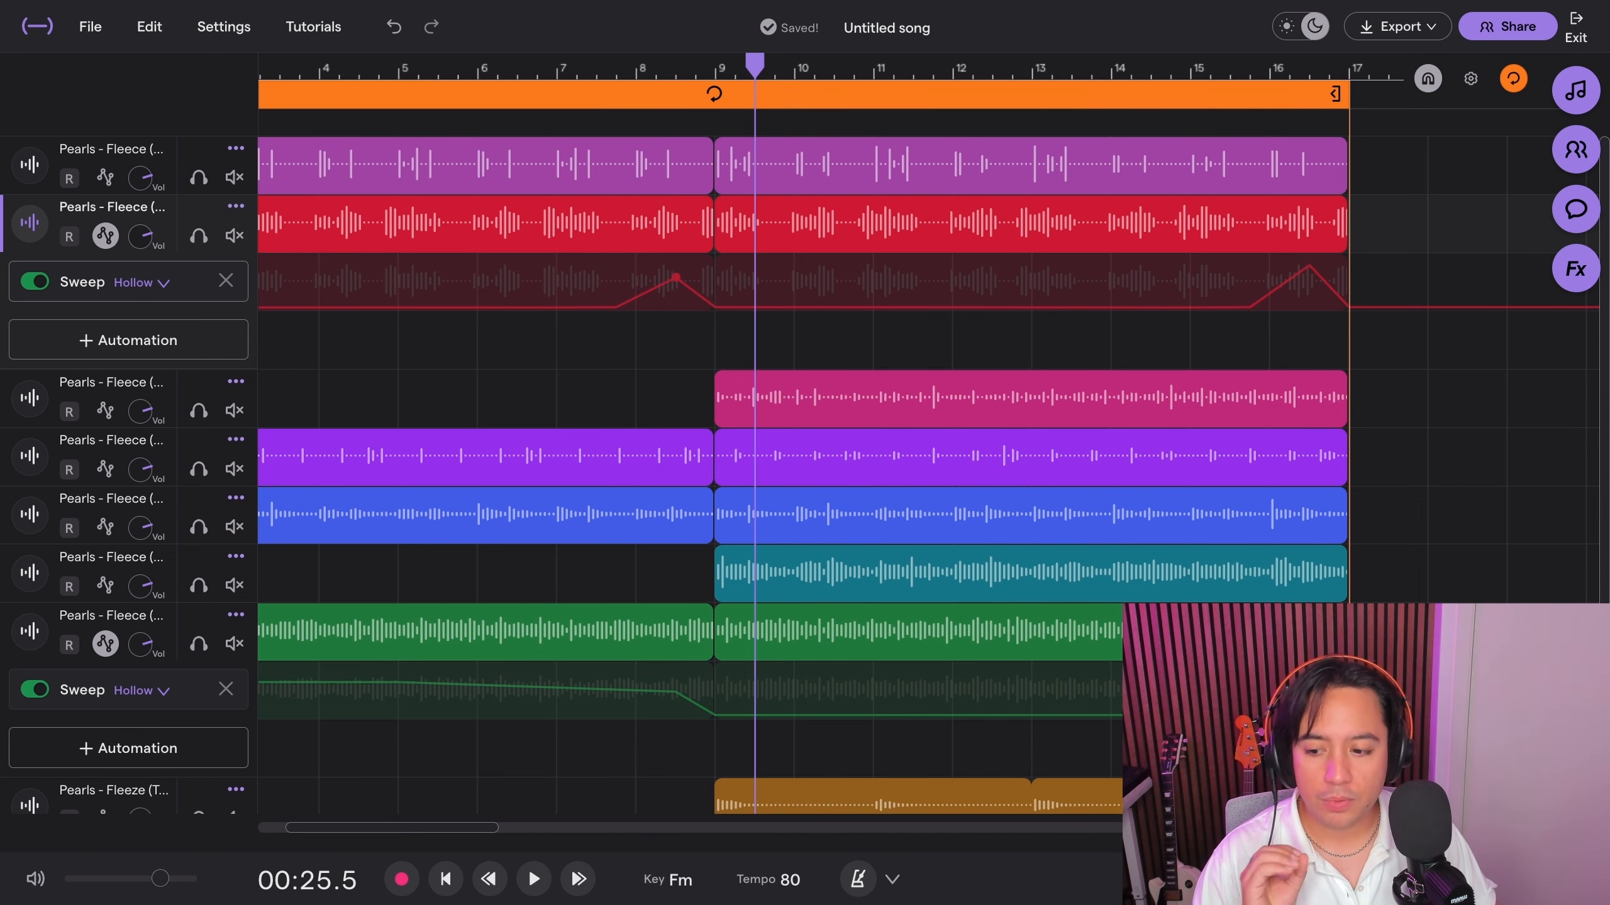
# - Collapse the automation lanes of the green and Bass tracks and search the loop library for "ef/ex"
pyautogui.click(105, 645)
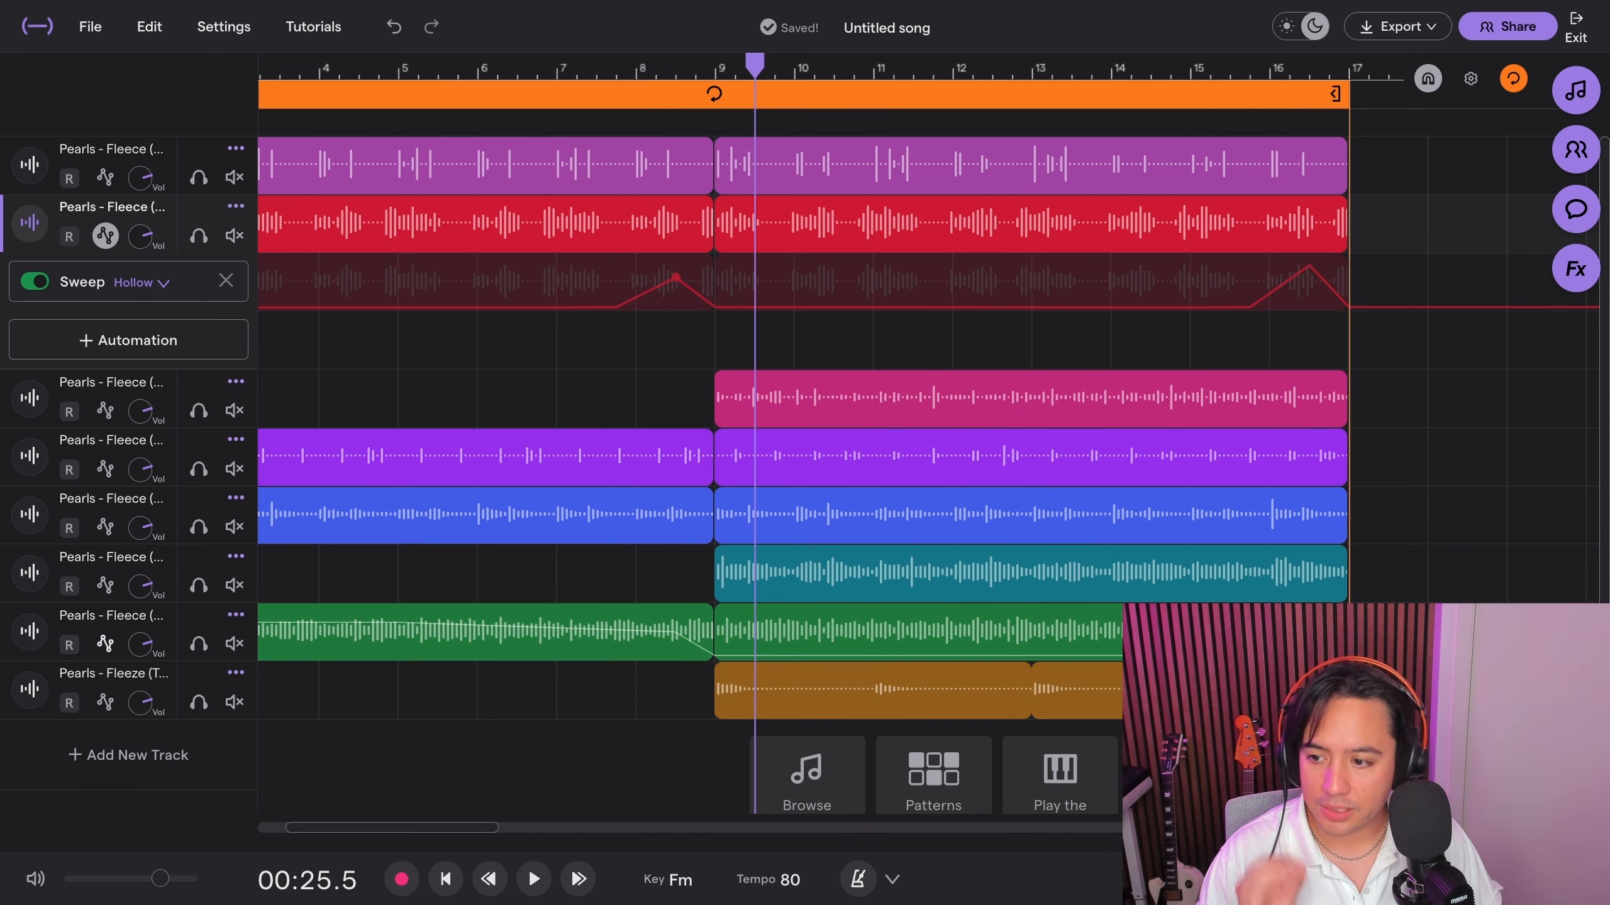
pyautogui.click(105, 235)
pyautogui.click(1576, 90)
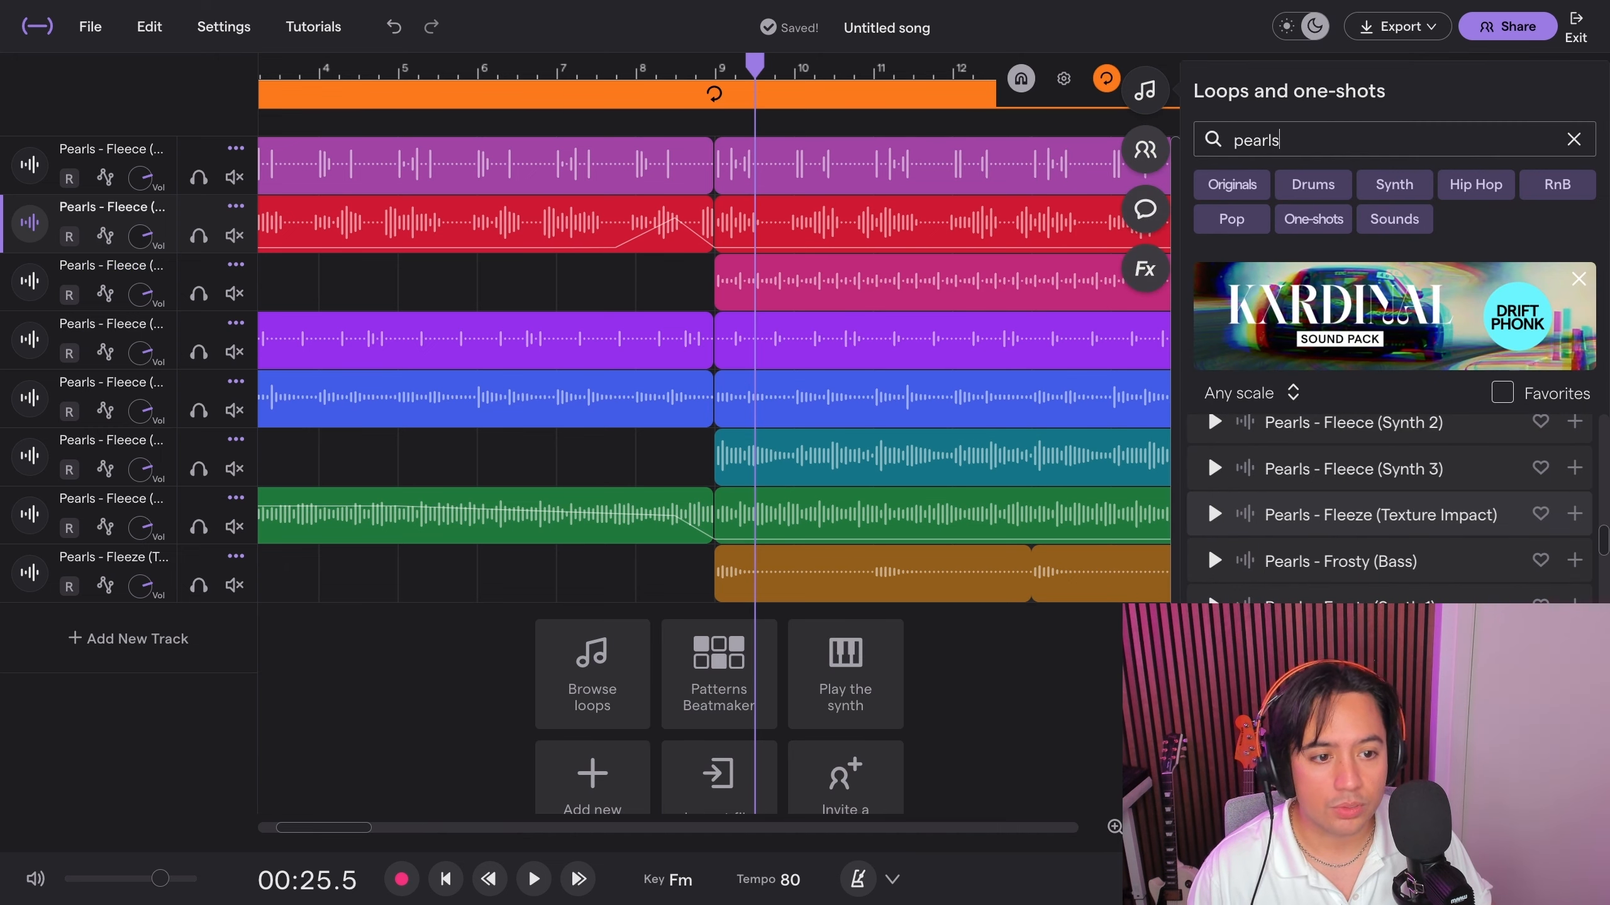
pyautogui.doubleClick(1257, 139)
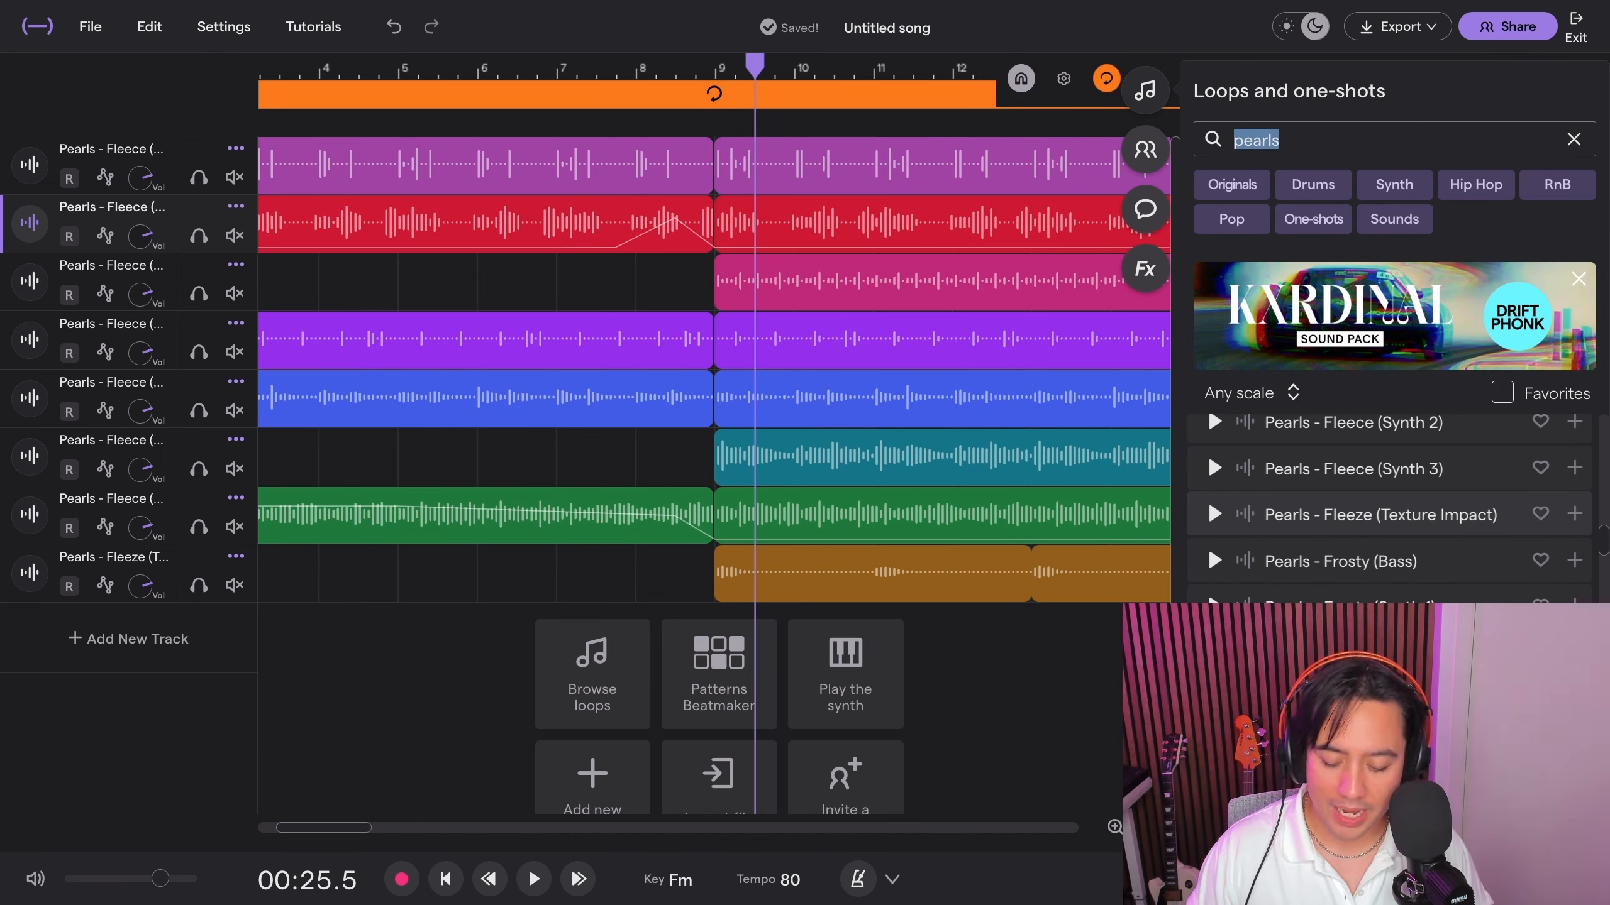
pyautogui.write('ef/ex')
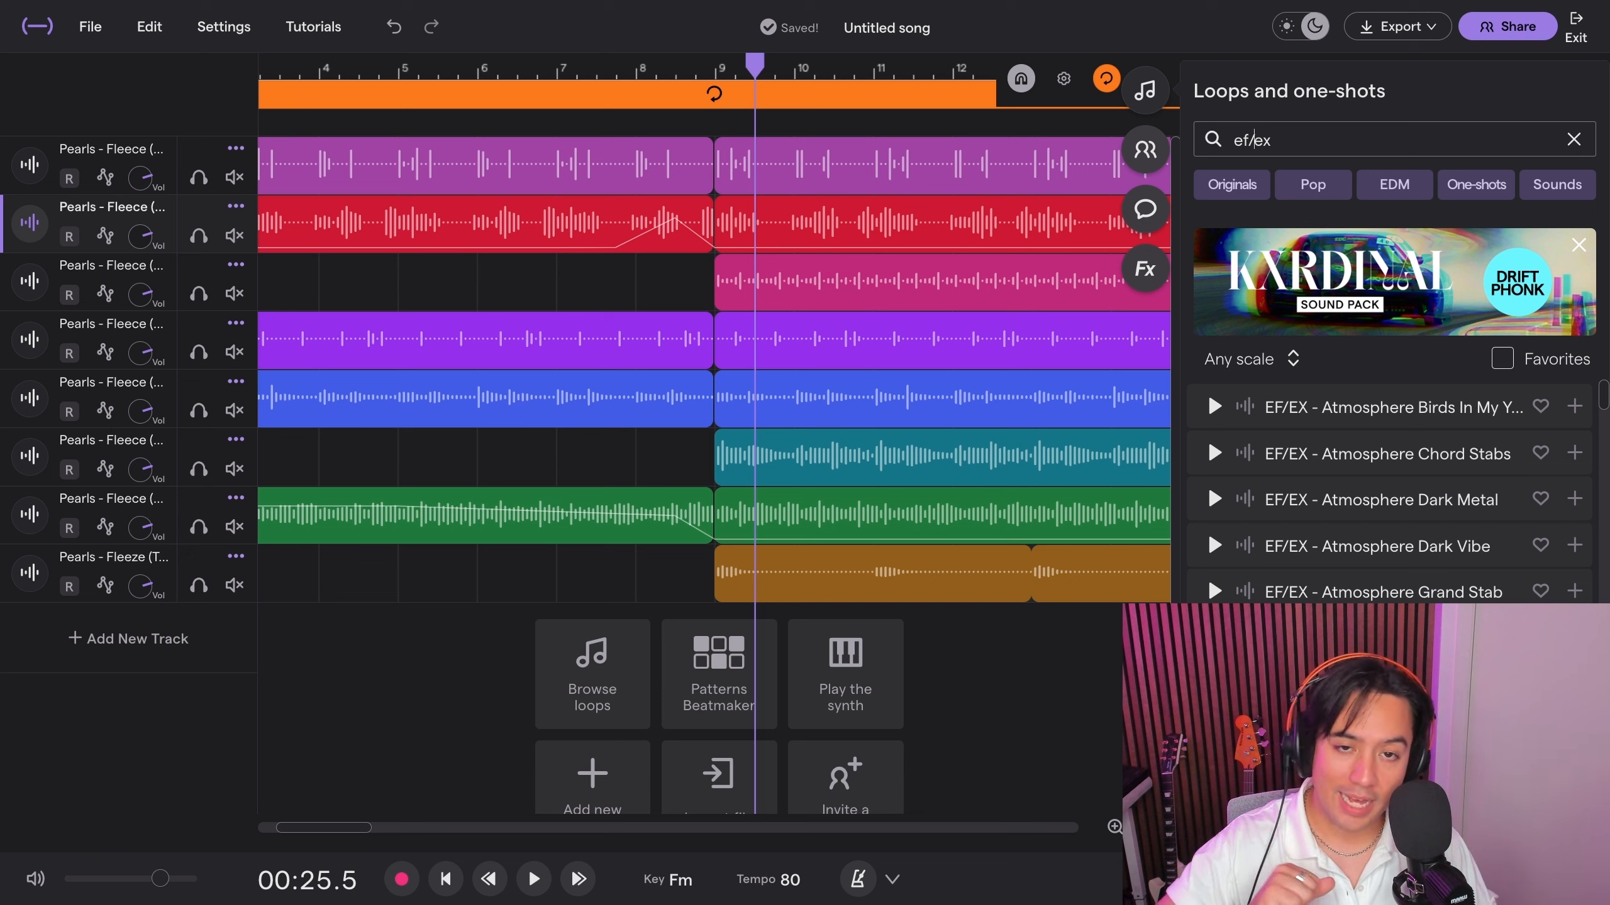
# - Browse the EF/EX sounds and preview short risers, including Riser Short Stompy and Riser Short Noisey
pyautogui.scroll(-10, 1388, 492)
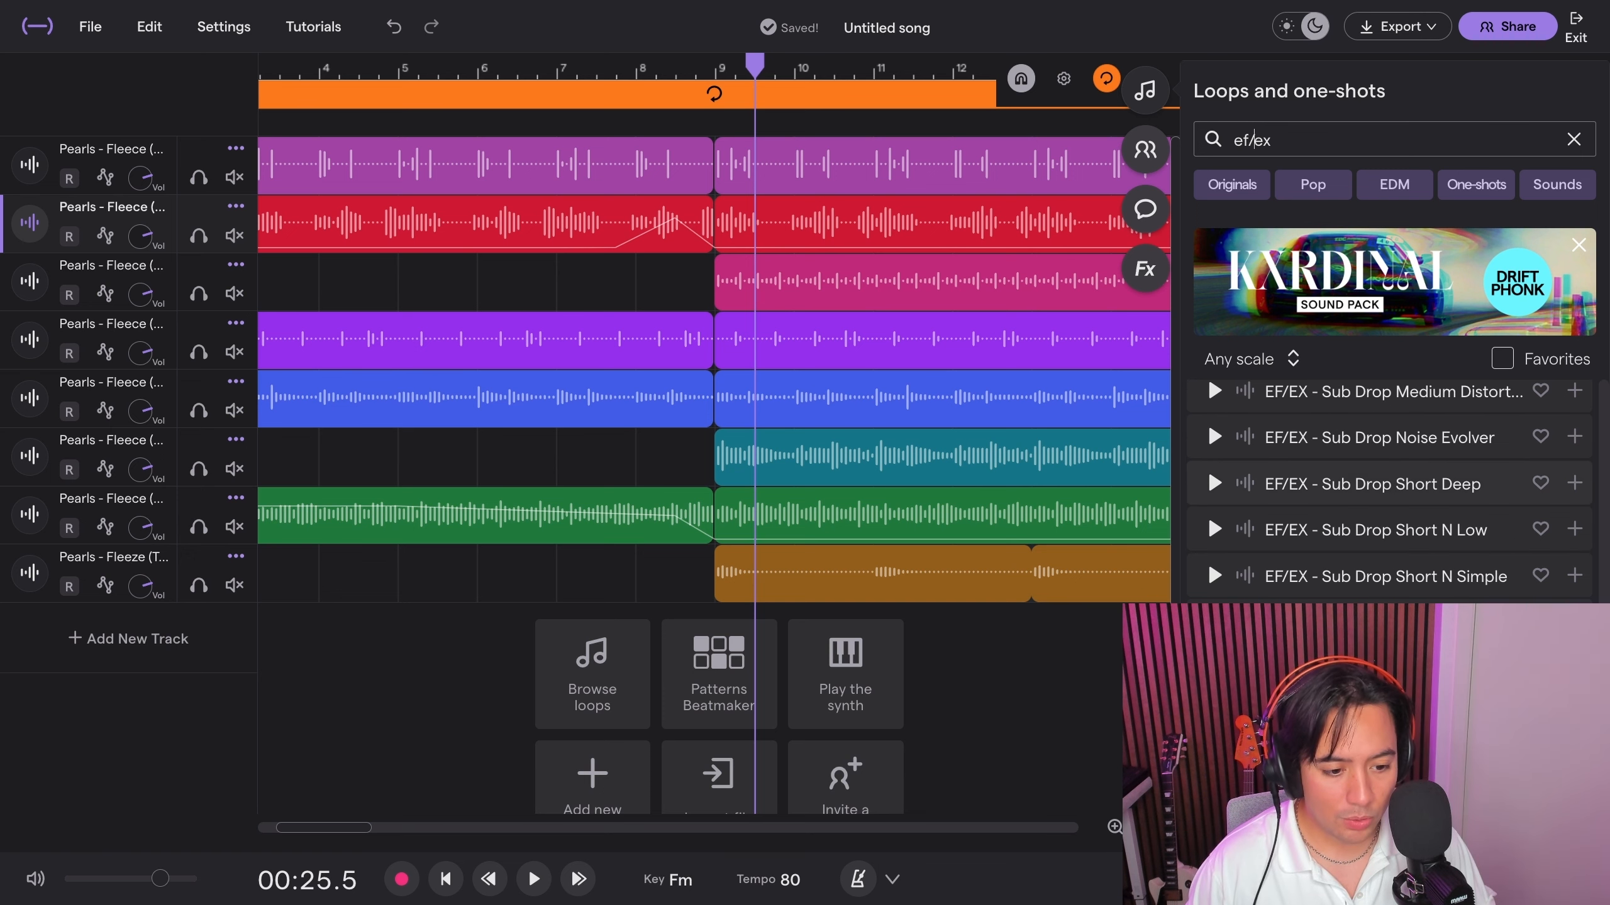
pyautogui.scroll(-8, 1387, 491)
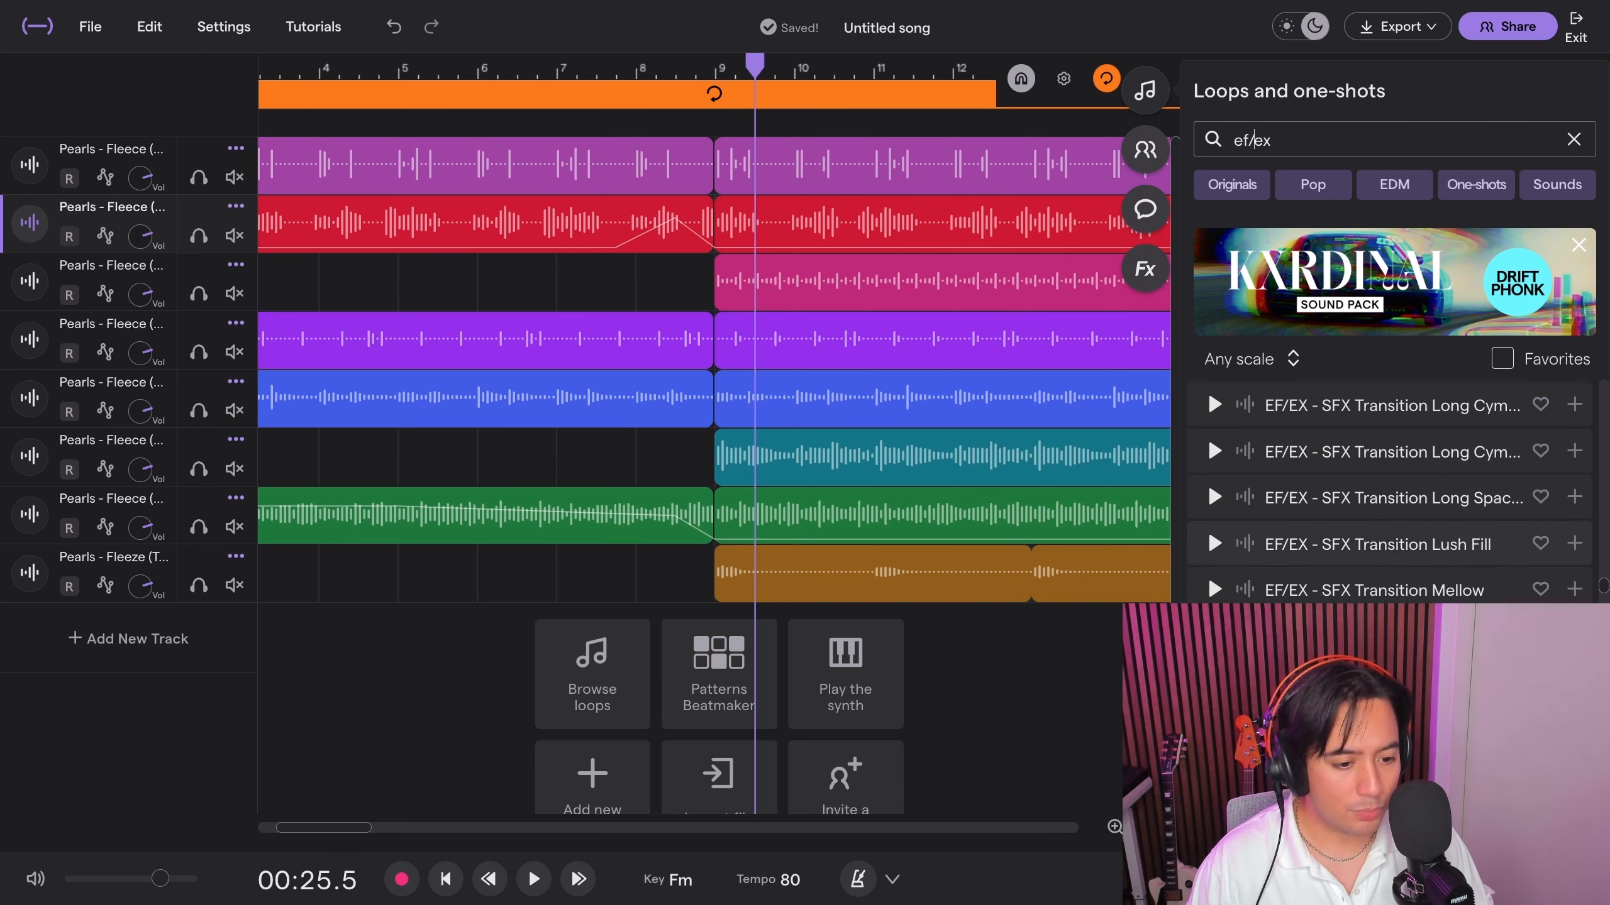
pyautogui.scroll(3, 1388, 492)
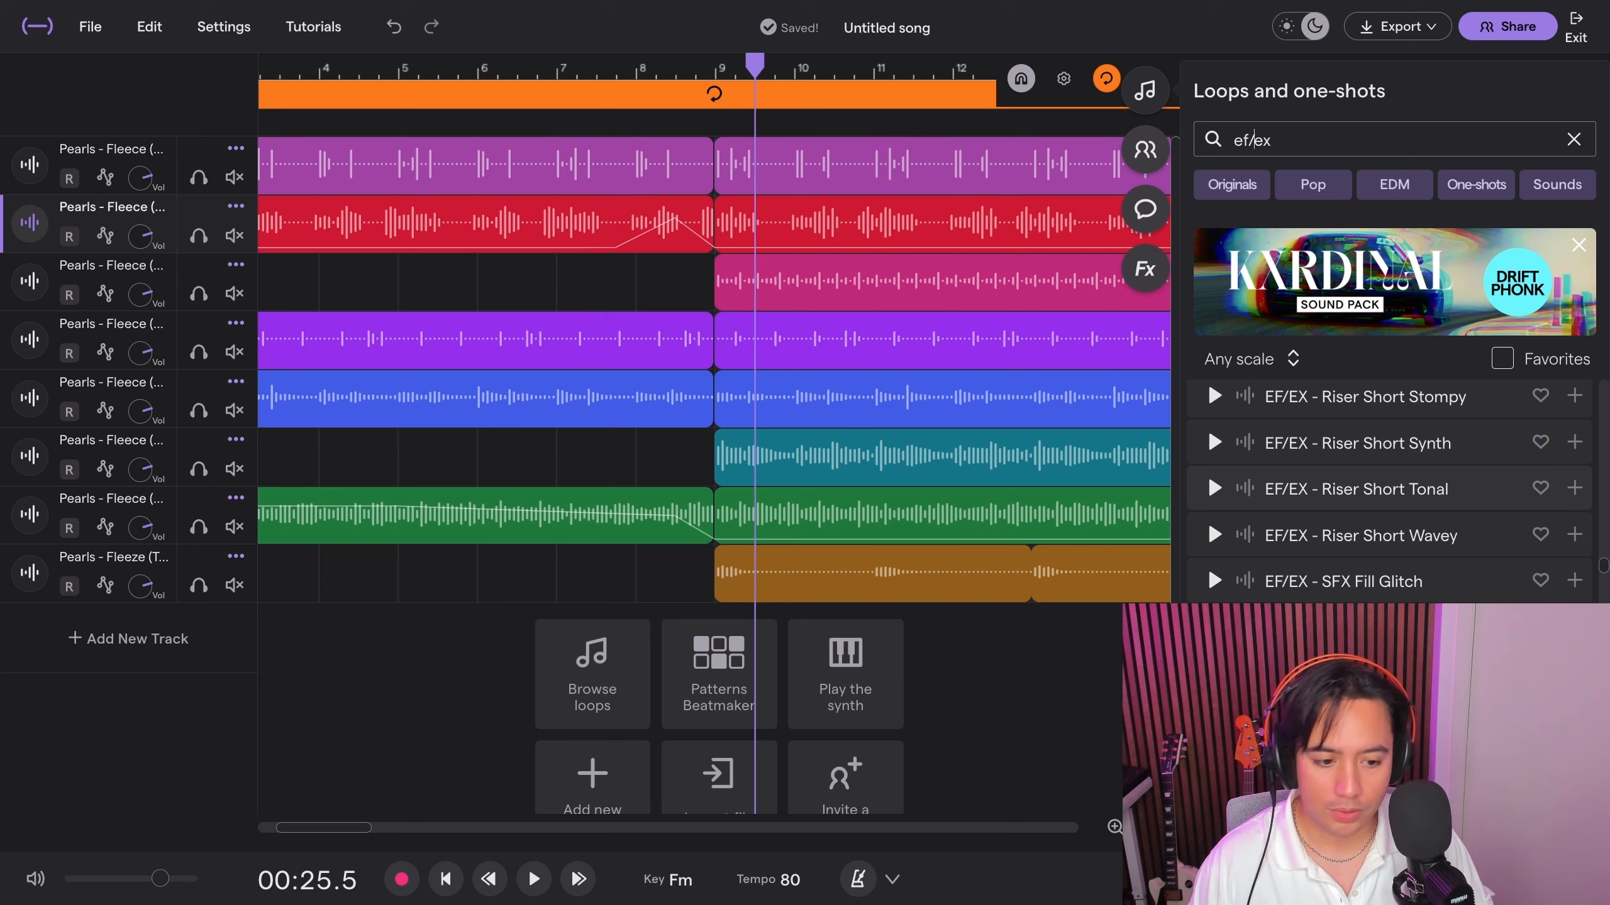
pyautogui.click(1213, 488)
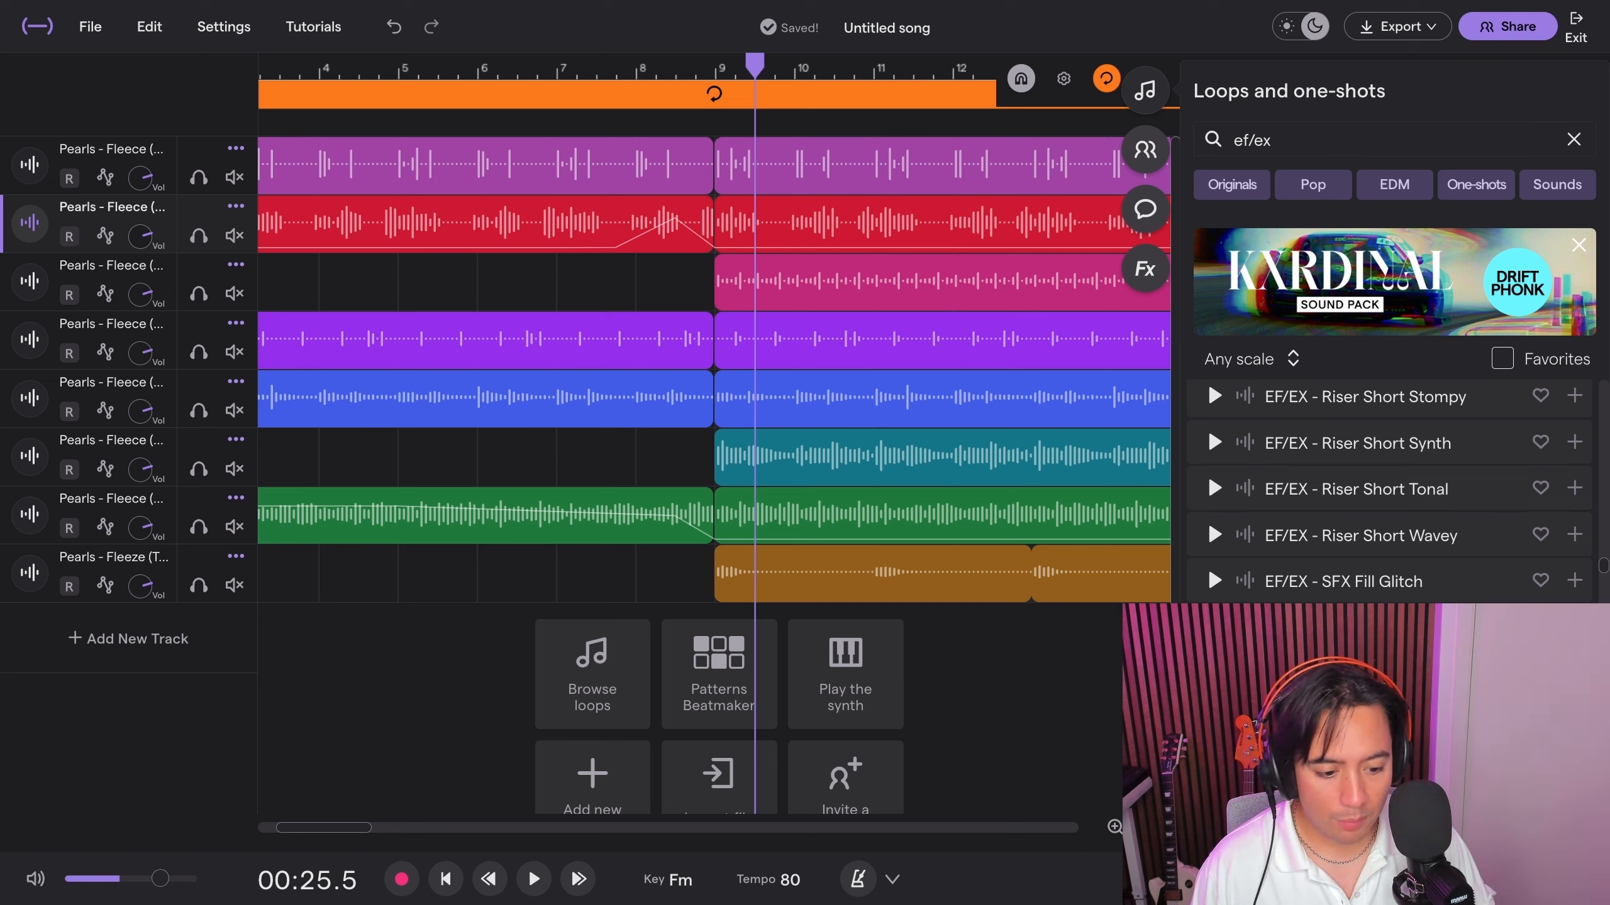
pyautogui.click(1214, 396)
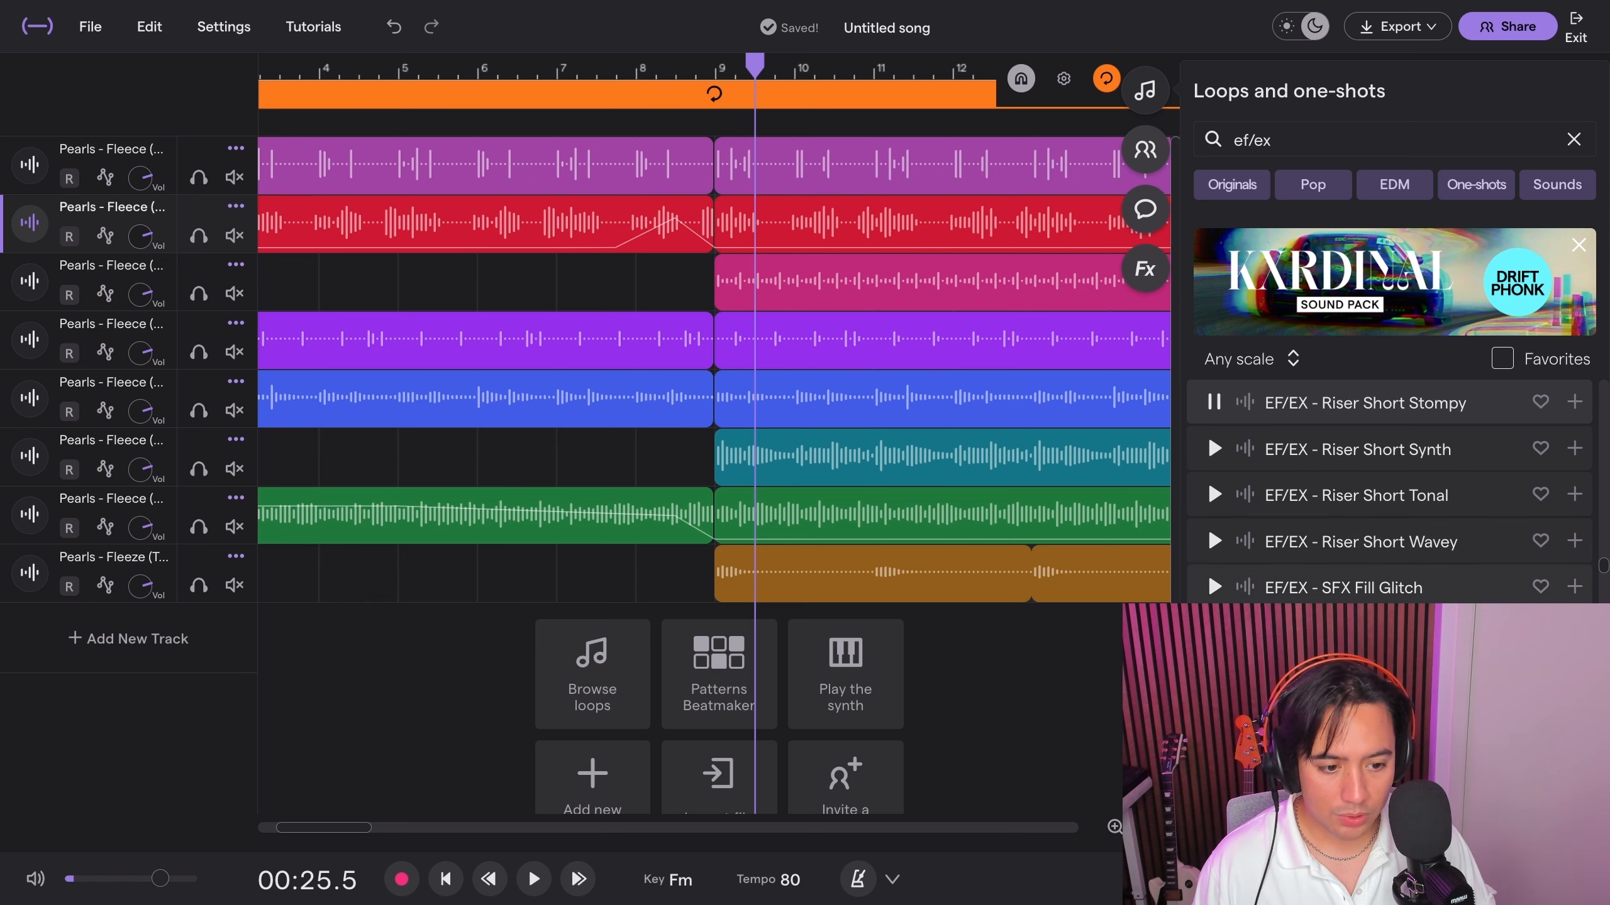
pyautogui.scroll(2, 1213, 396)
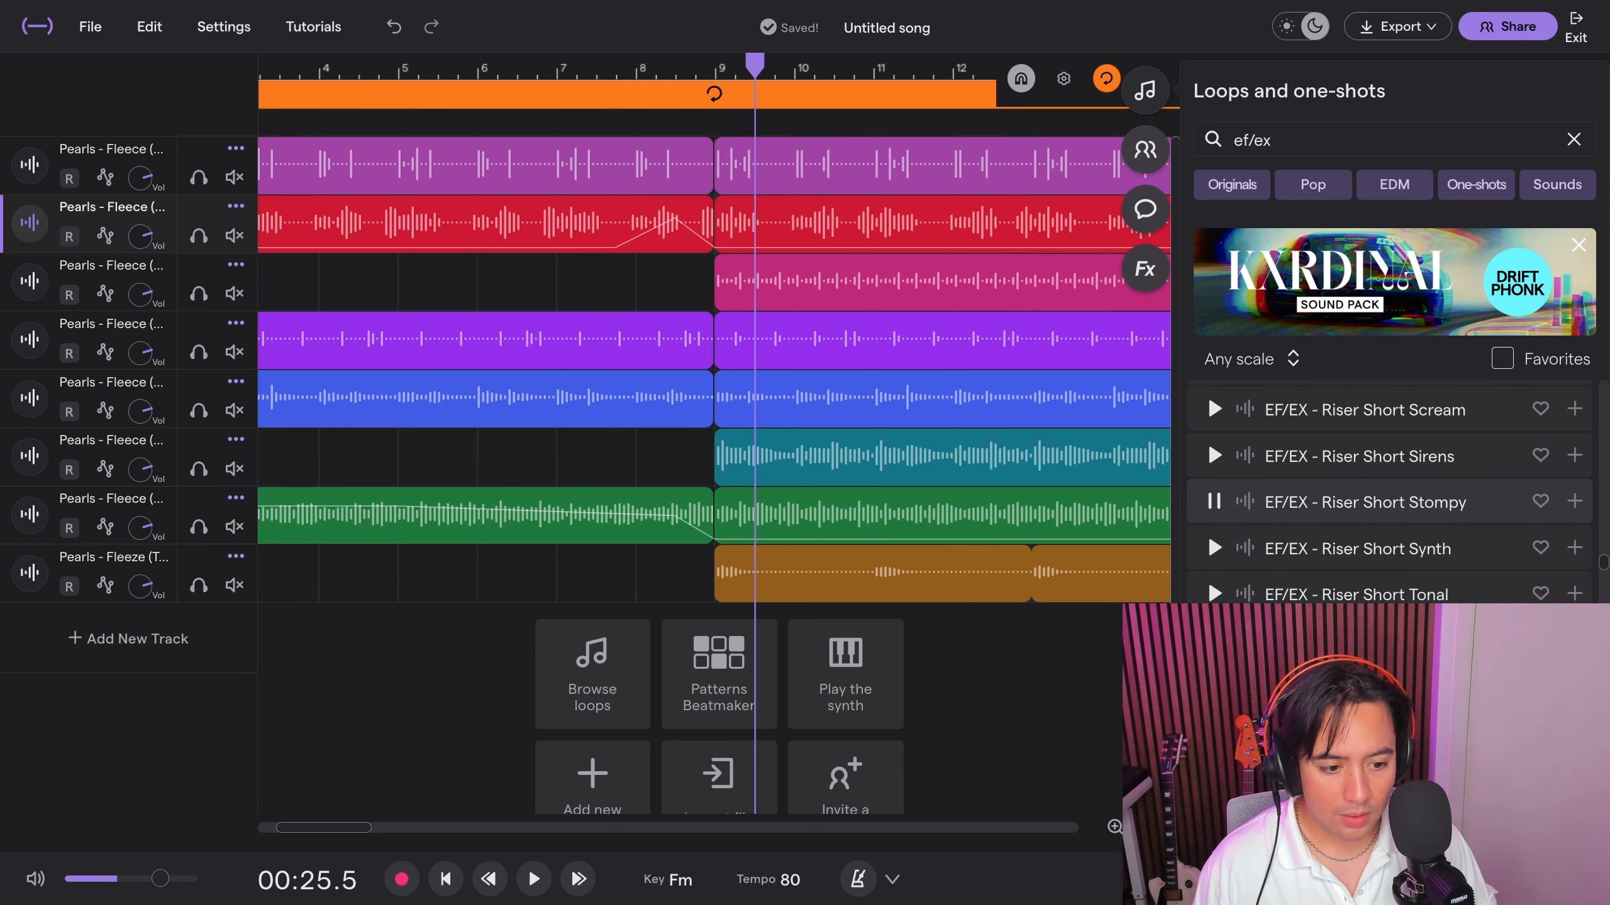
pyautogui.scroll(3, 1213, 488)
pyautogui.click(1214, 473)
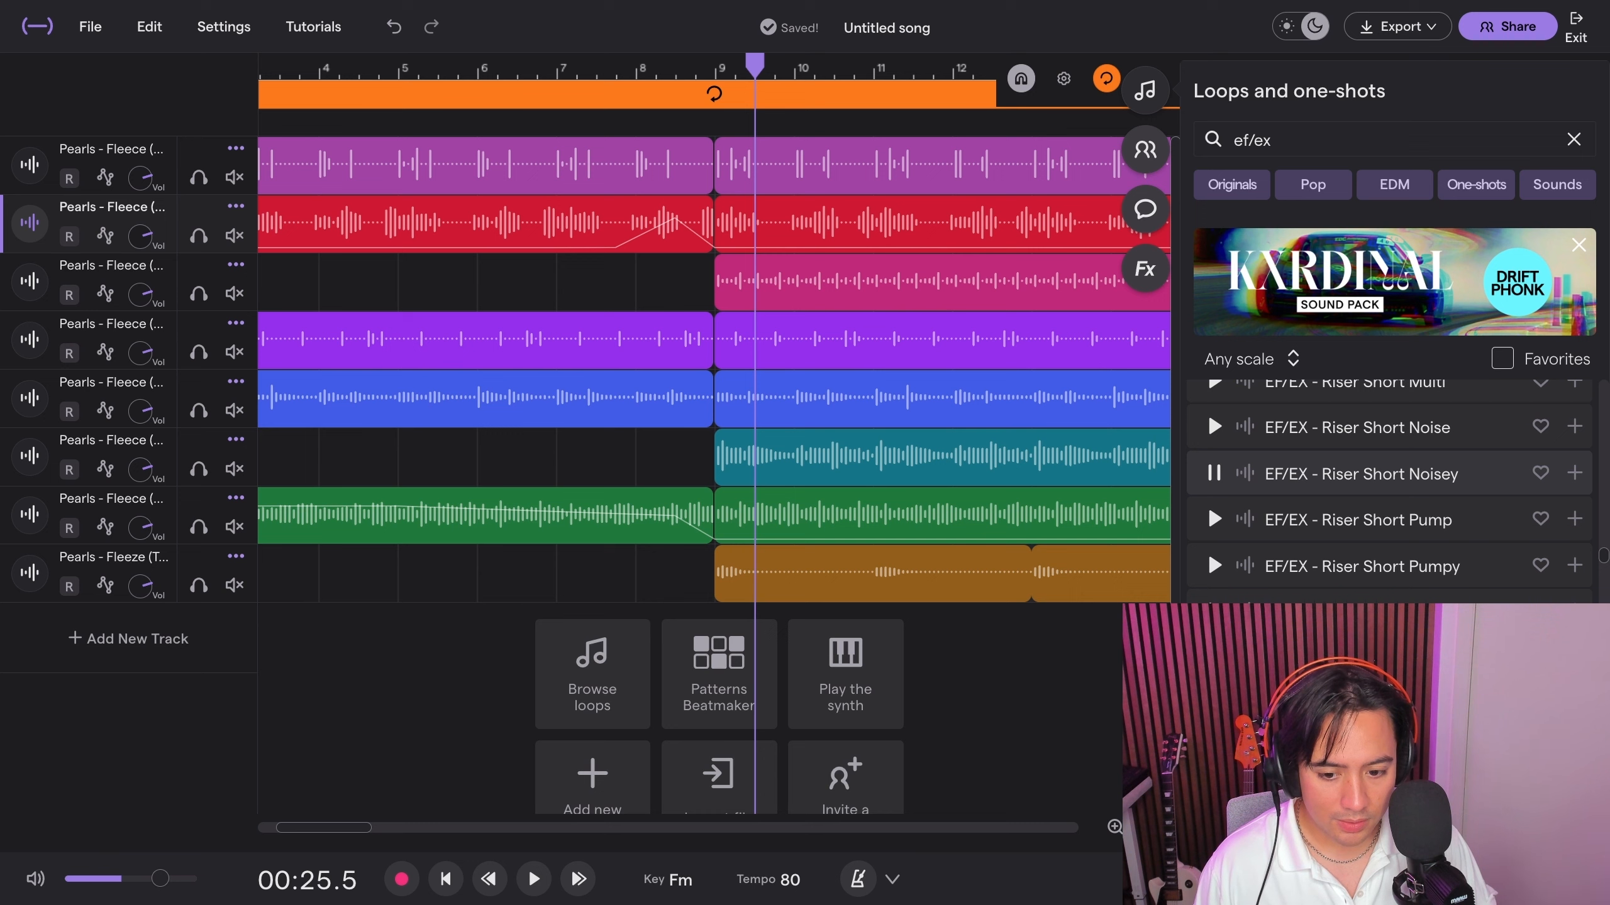
# - Place EF/EX - Riser Short Noisey on a new track at bar 7 and shorten the clip to end at bar 11
pyautogui.moveTo(1362, 474); pyautogui.dragTo(589, 634)
pyautogui.click(716, 69)
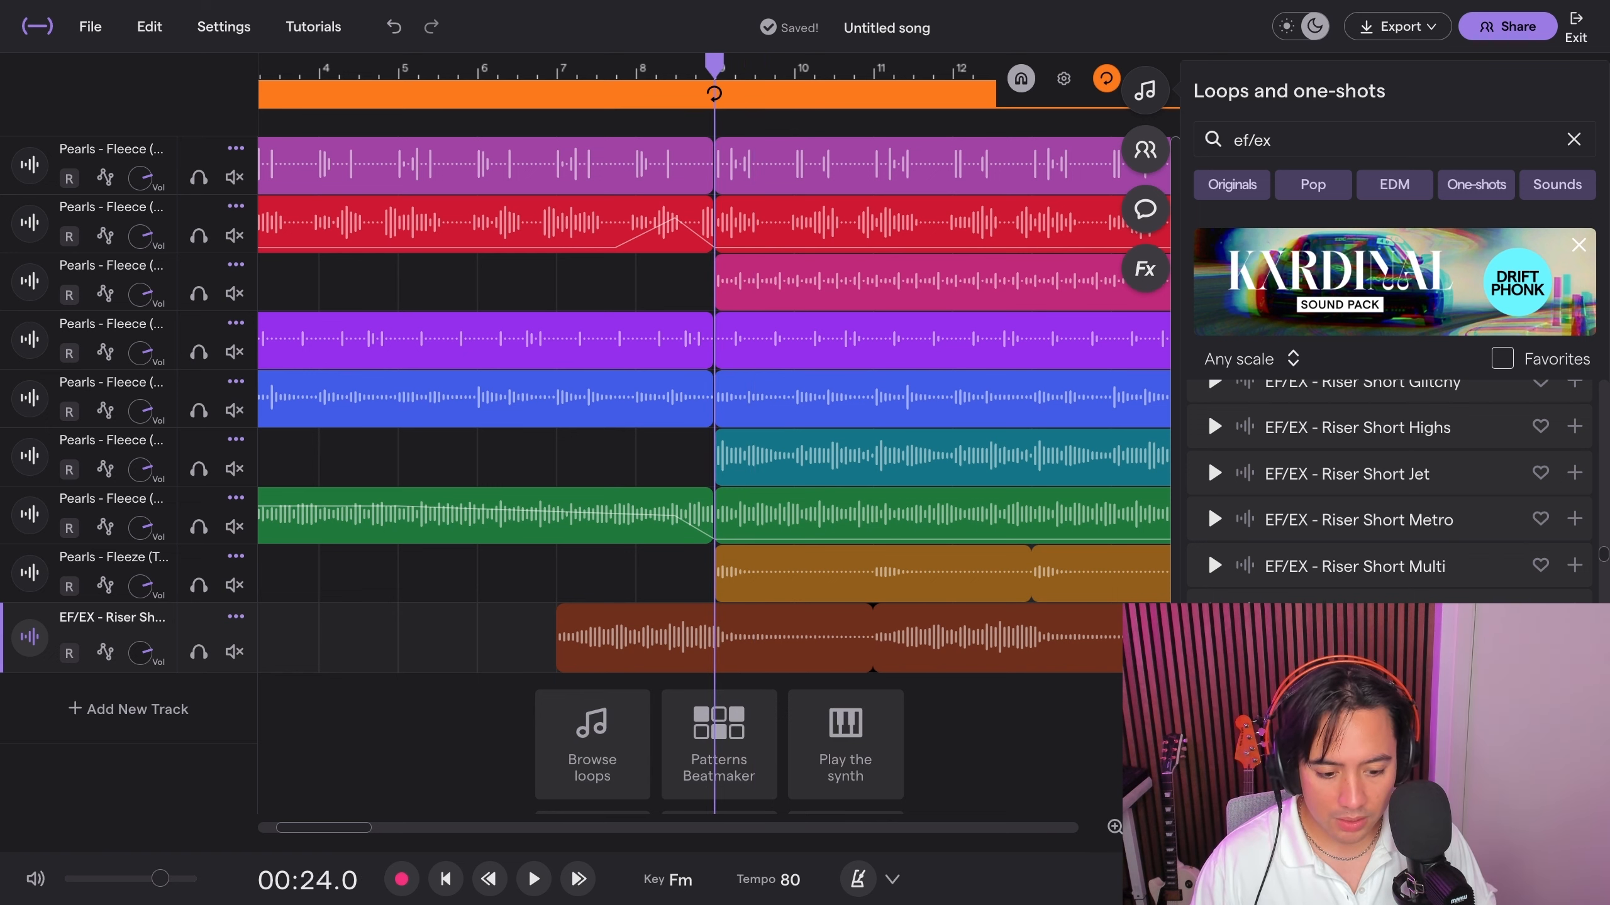
pyautogui.click(1145, 827)
pyautogui.click(1144, 827)
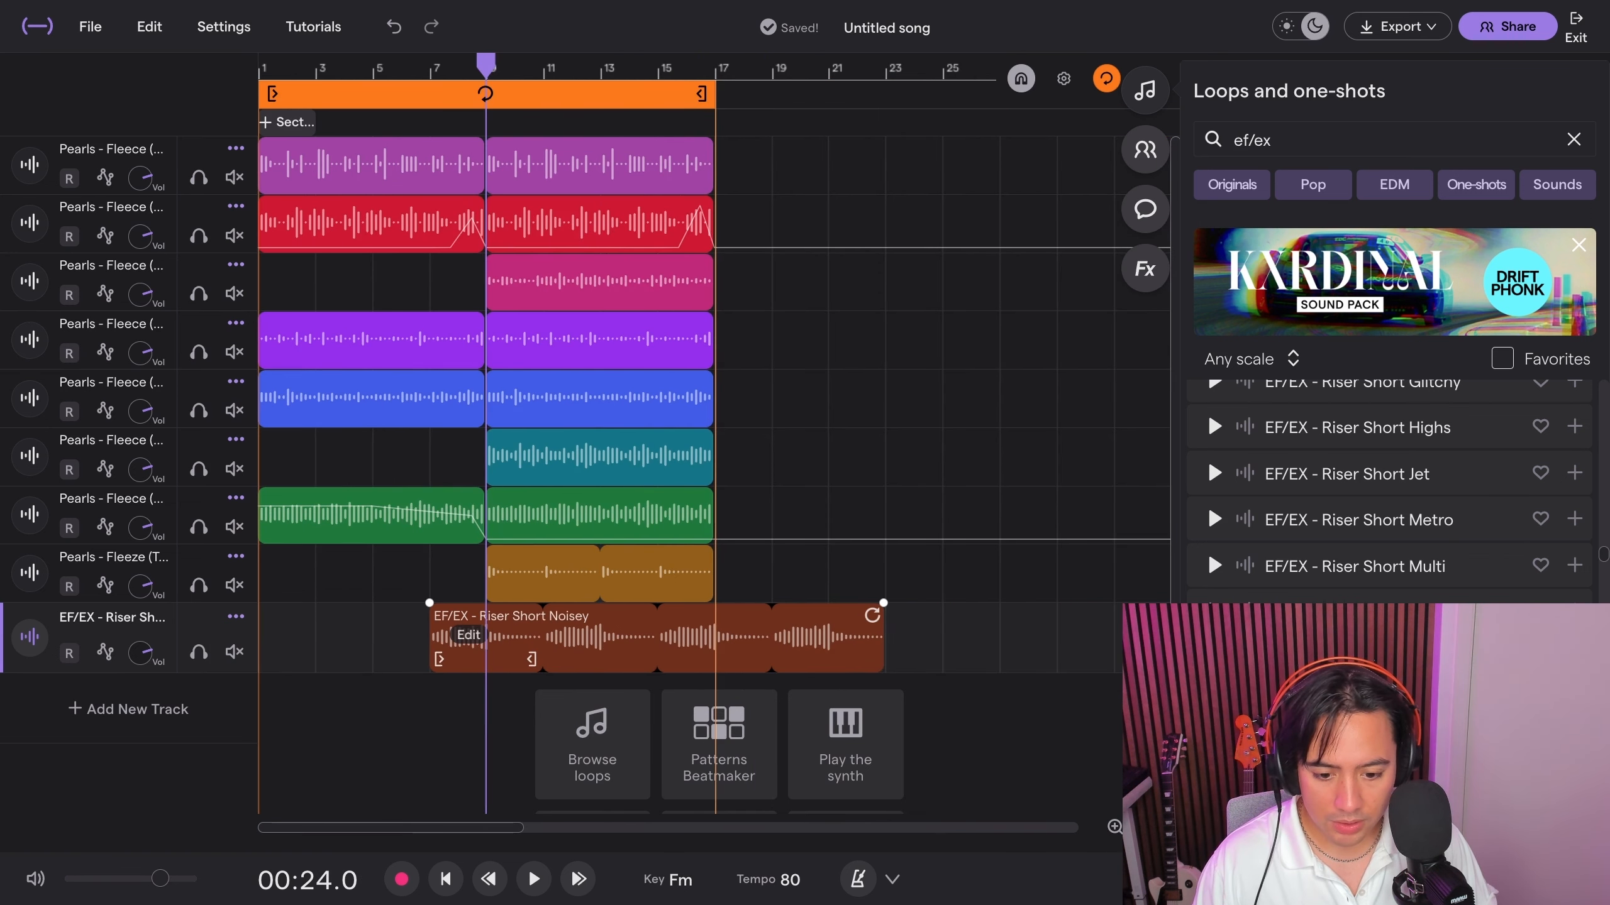
pyautogui.moveTo(870, 615); pyautogui.dragTo(533, 615)
pyautogui.click(429, 69)
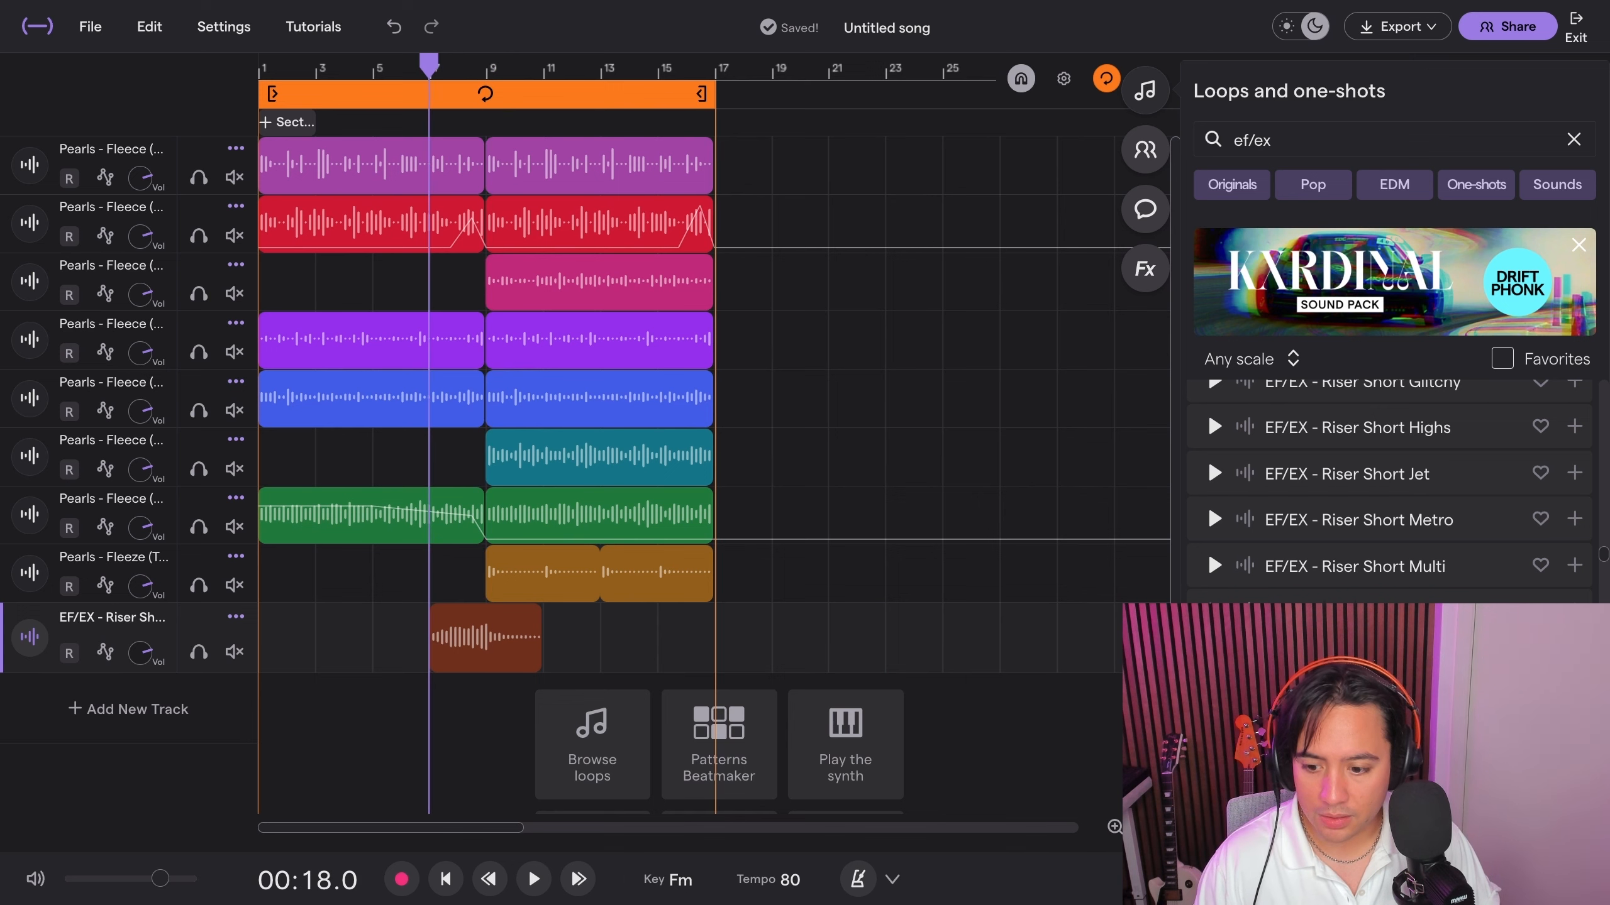
# - Try a fade-in on the riser clip from bar 7 to bar 9
pyautogui.moveTo(431, 602); pyautogui.dragTo(485, 603)
pyautogui.click(1114, 827)
pyautogui.click(1114, 826)
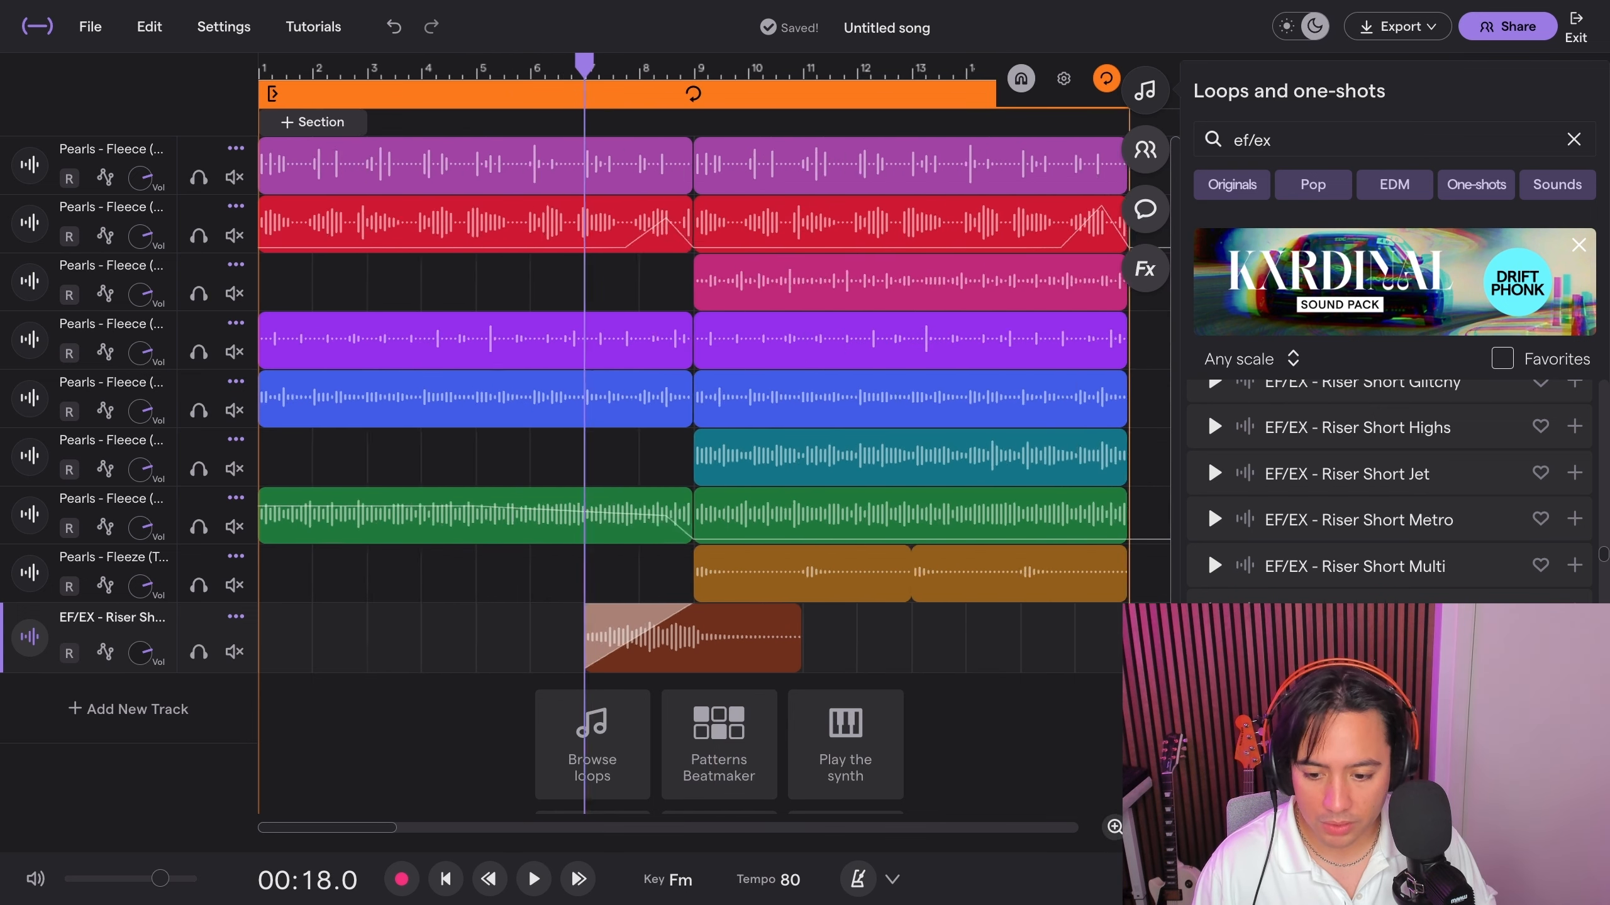
pyautogui.moveTo(842, 614)
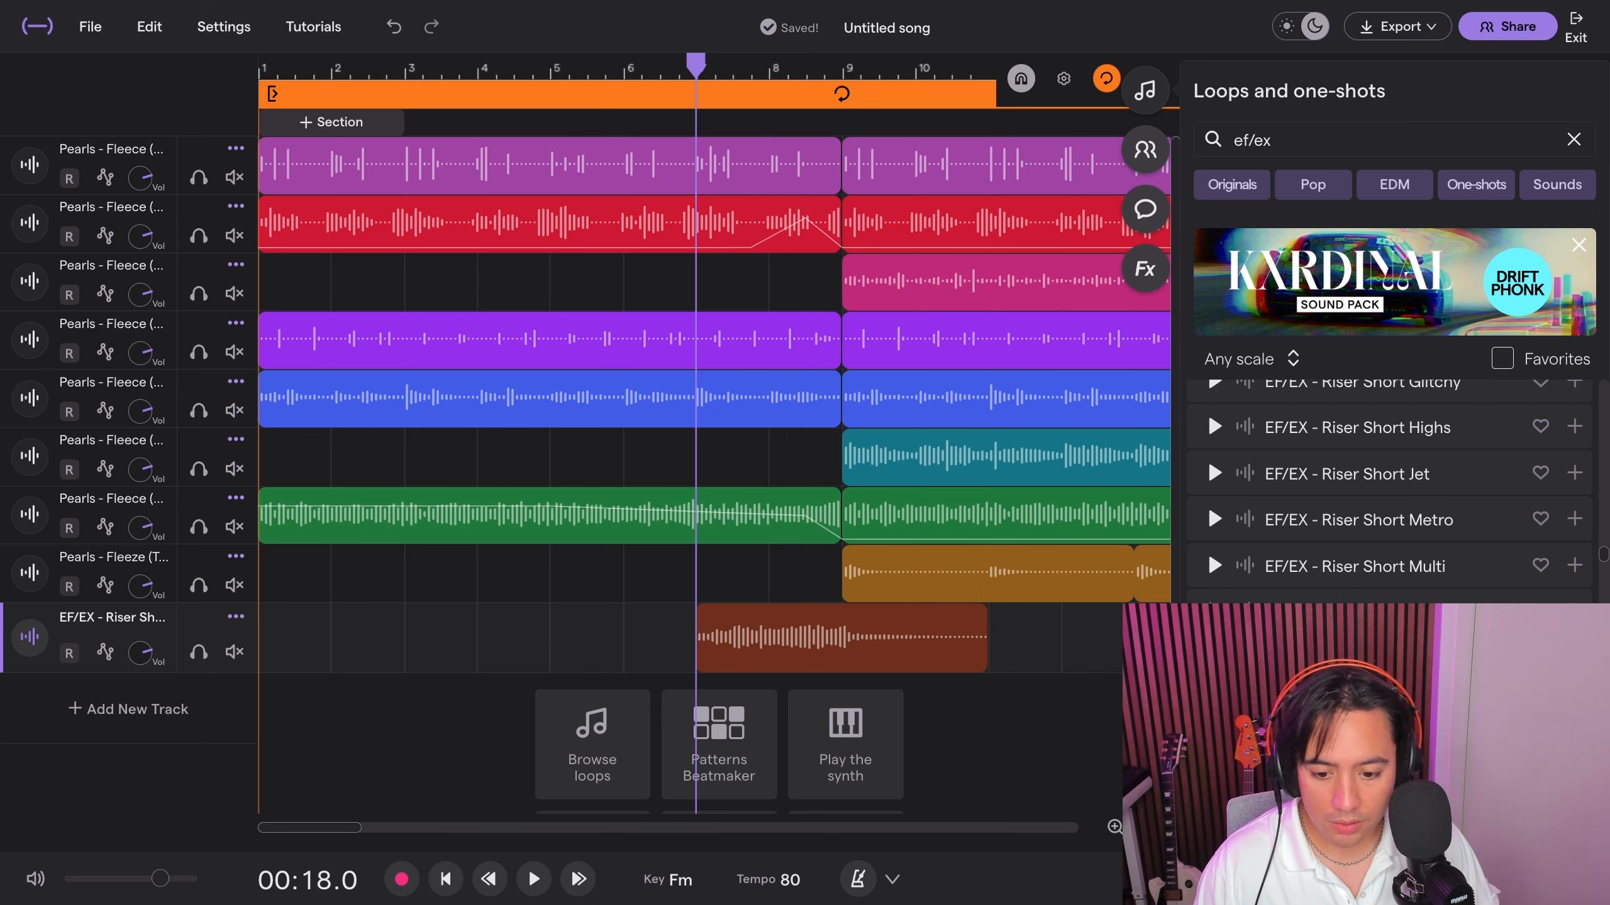
# - Add Volume automation to the EF/EX riser track
pyautogui.click(105, 652)
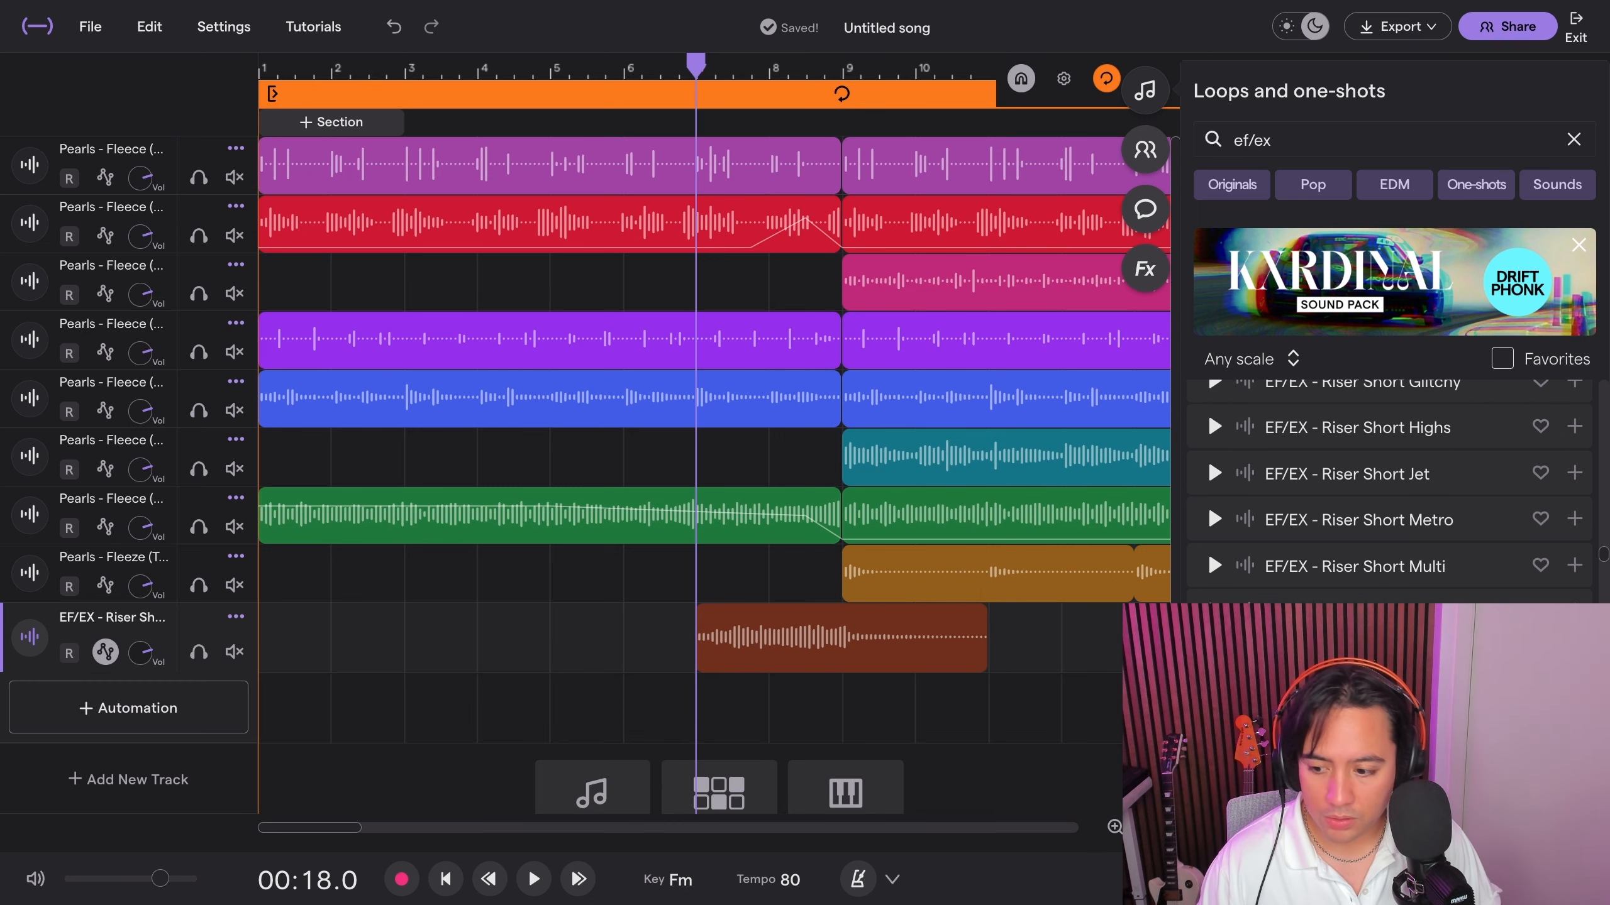
pyautogui.click(141, 712)
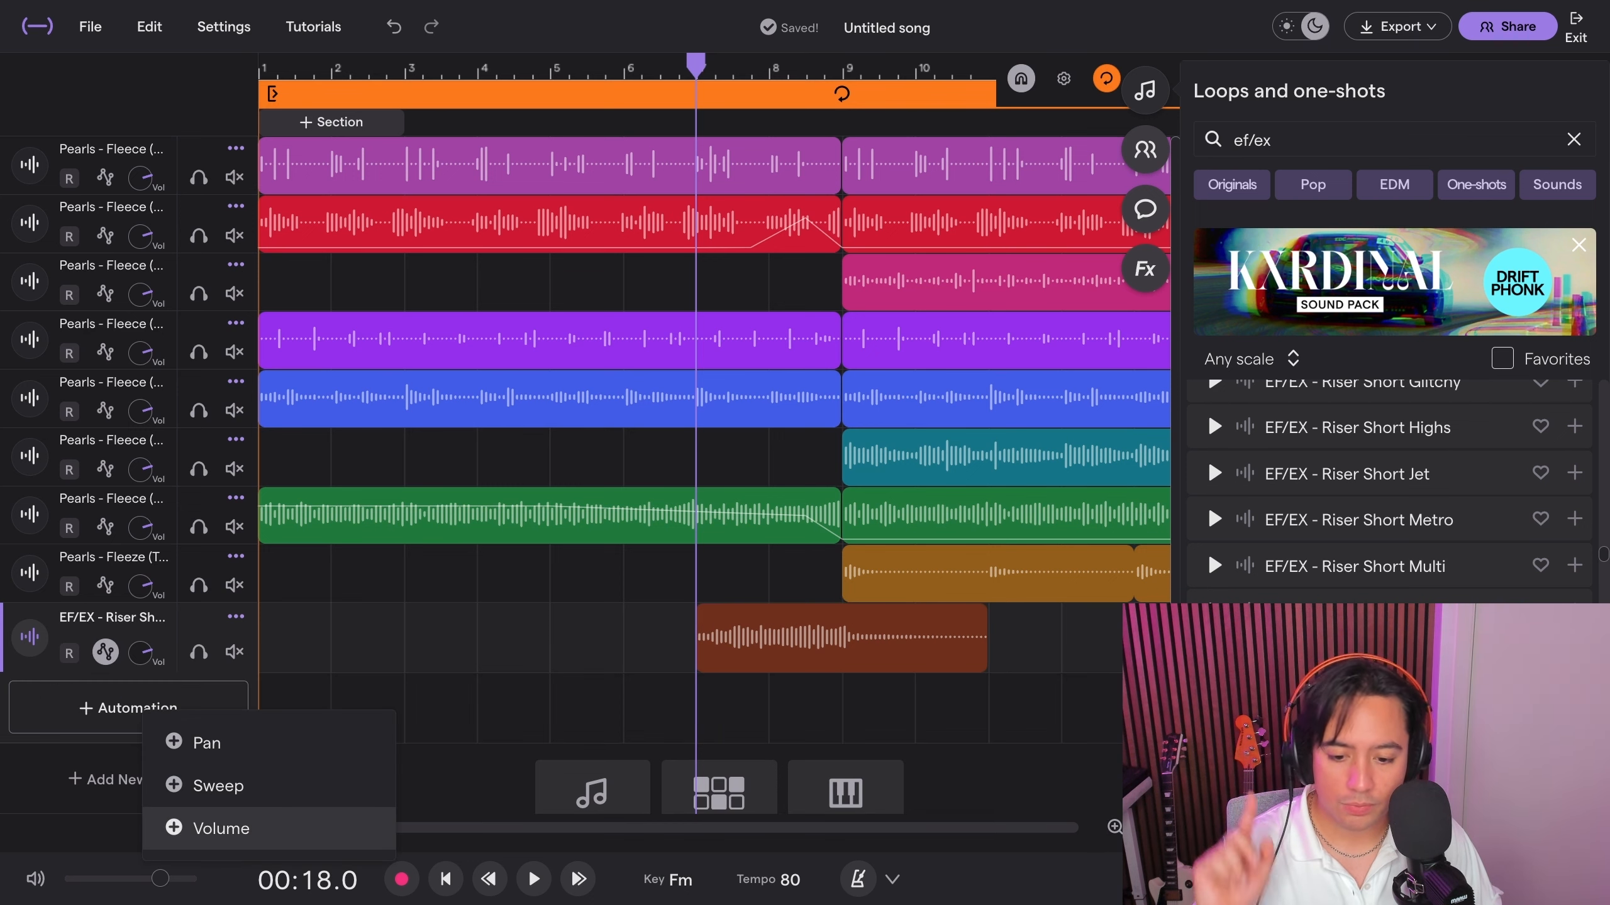
pyautogui.click(221, 828)
pyautogui.scroll(-1, 590, 475)
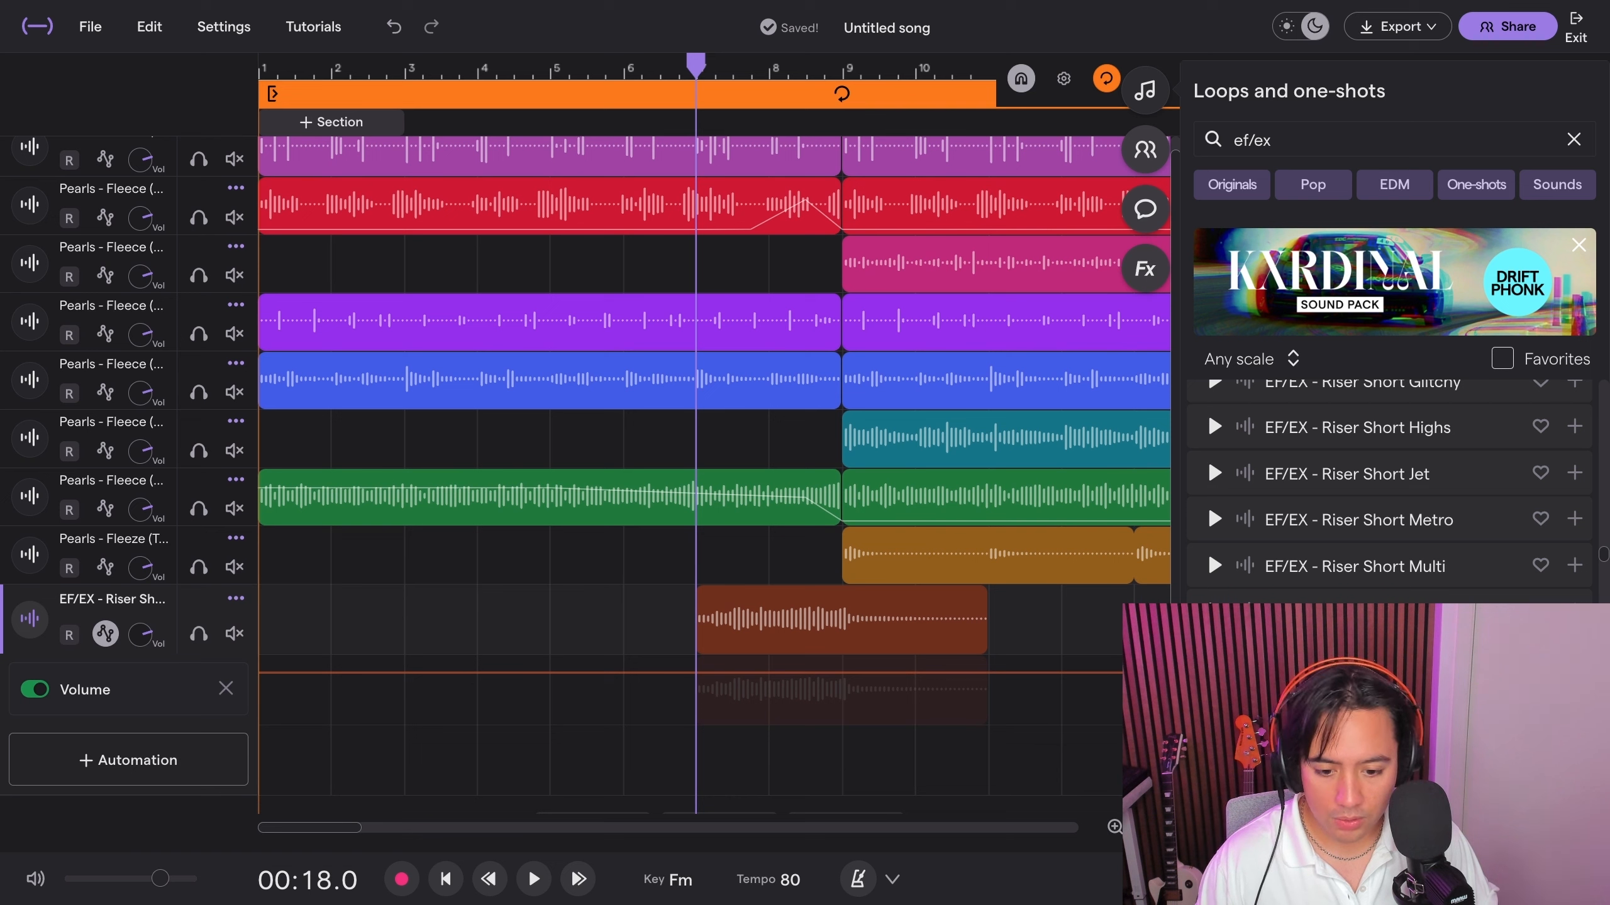
# - Ramp the riser track's volume up from silence at bar 7 to a peak at bar 9, and play back the transition
pyautogui.moveTo(842, 673); pyautogui.dragTo(843, 680)
pyautogui.moveTo(696, 680); pyautogui.dragTo(697, 721)
pyautogui.press('space')
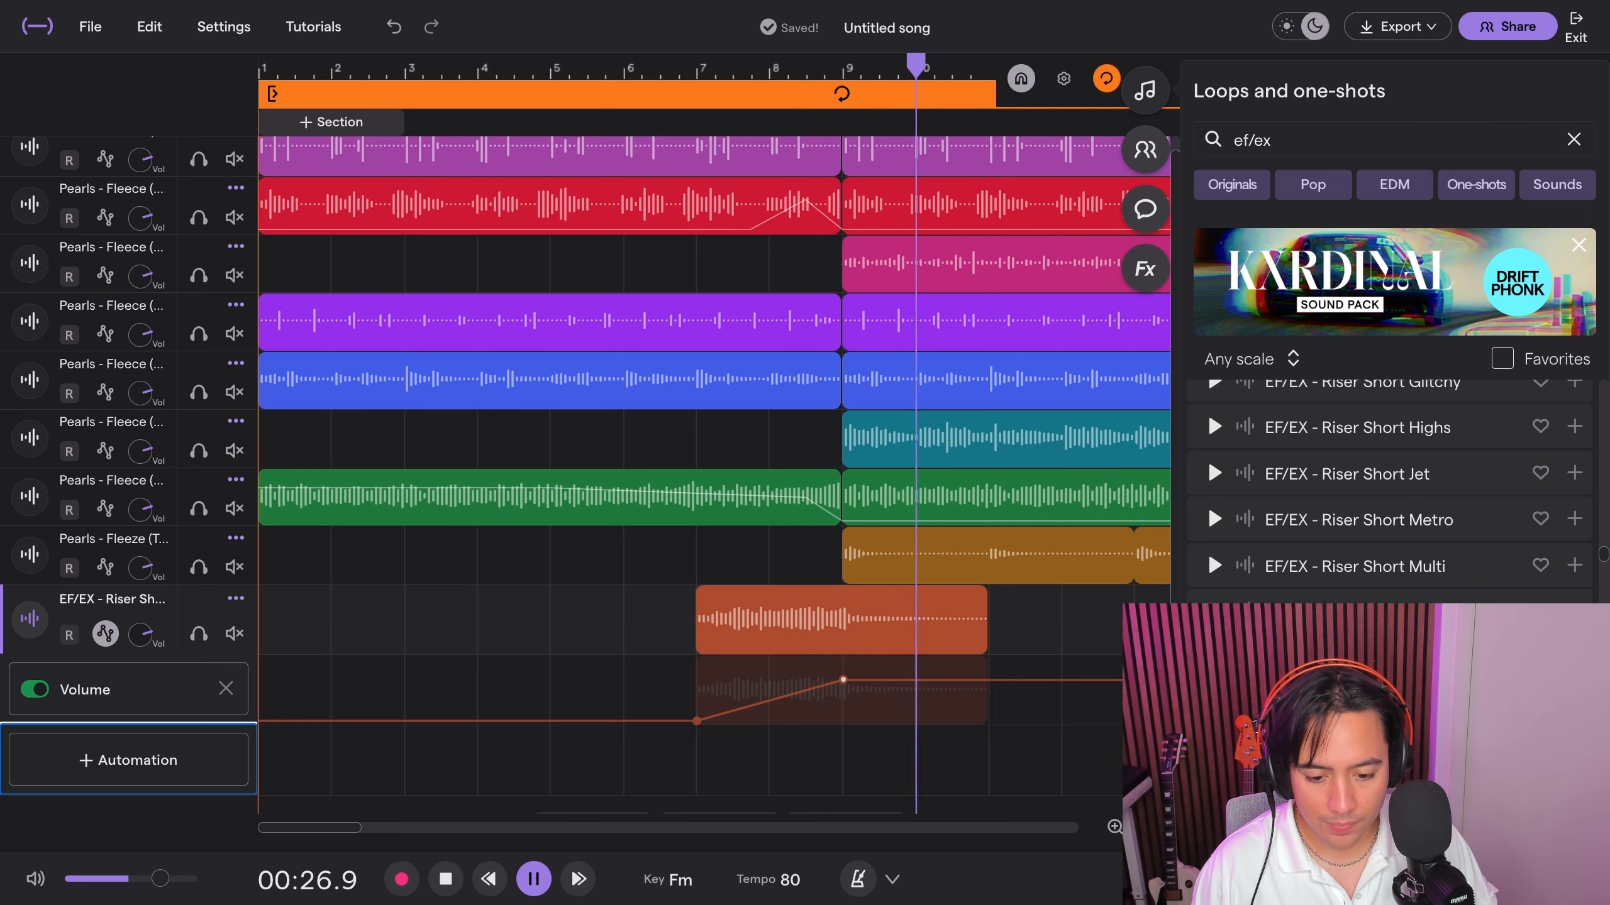
pyautogui.press('space')
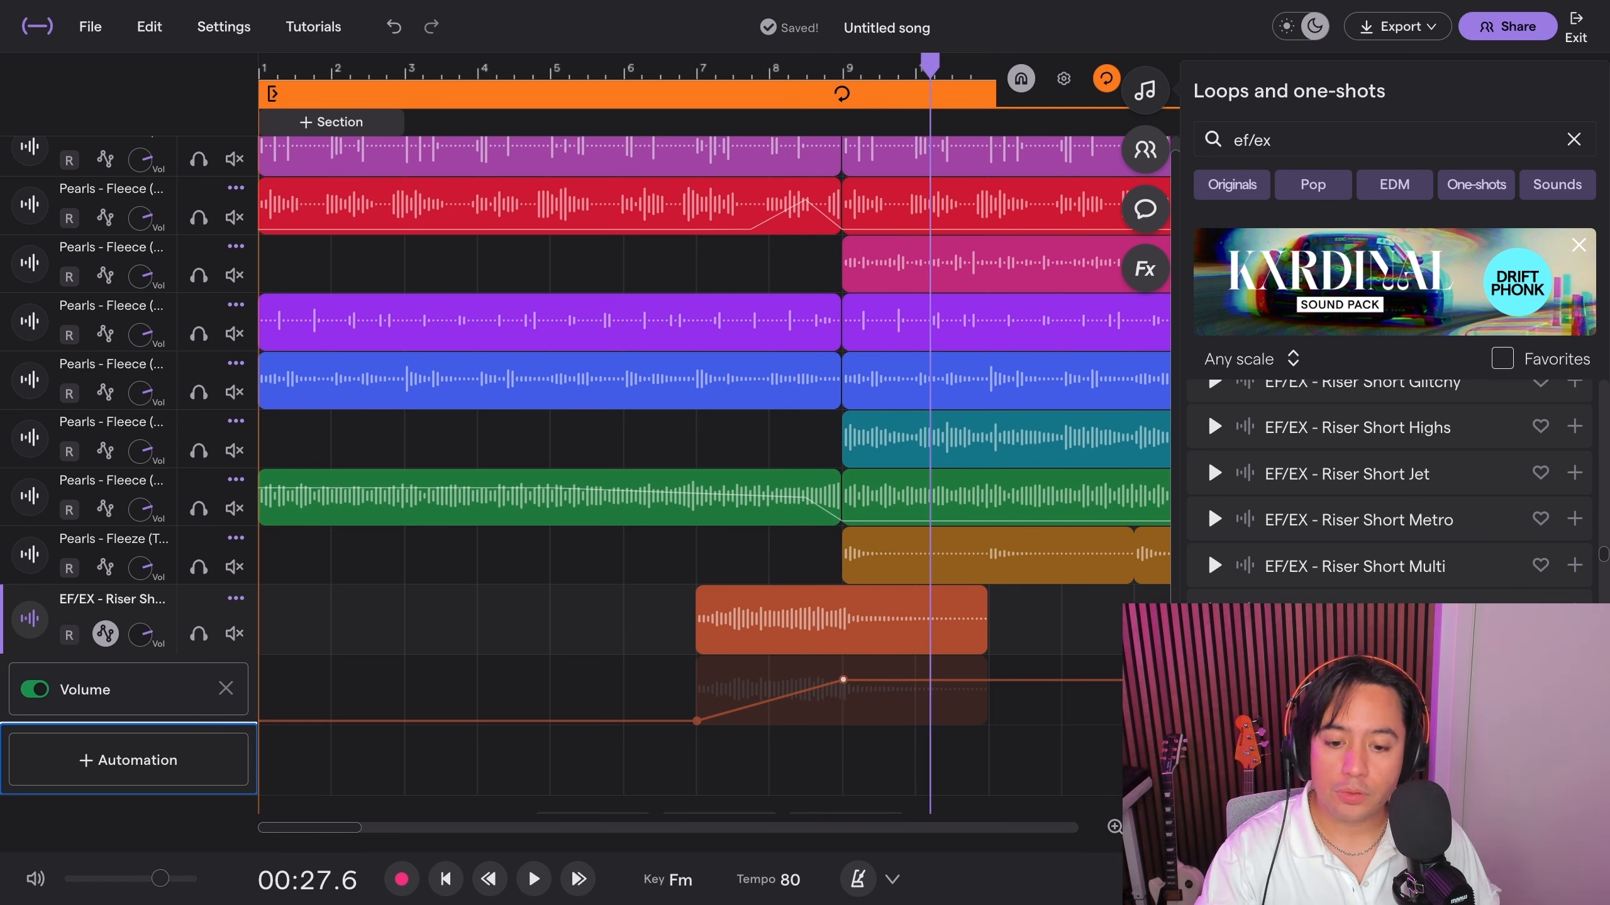
# - Lower the riser's volume peak at bar 9, fade it down to silence at bar 11, and audition from just before bar 7
pyautogui.moveTo(843, 679); pyautogui.dragTo(843, 694)
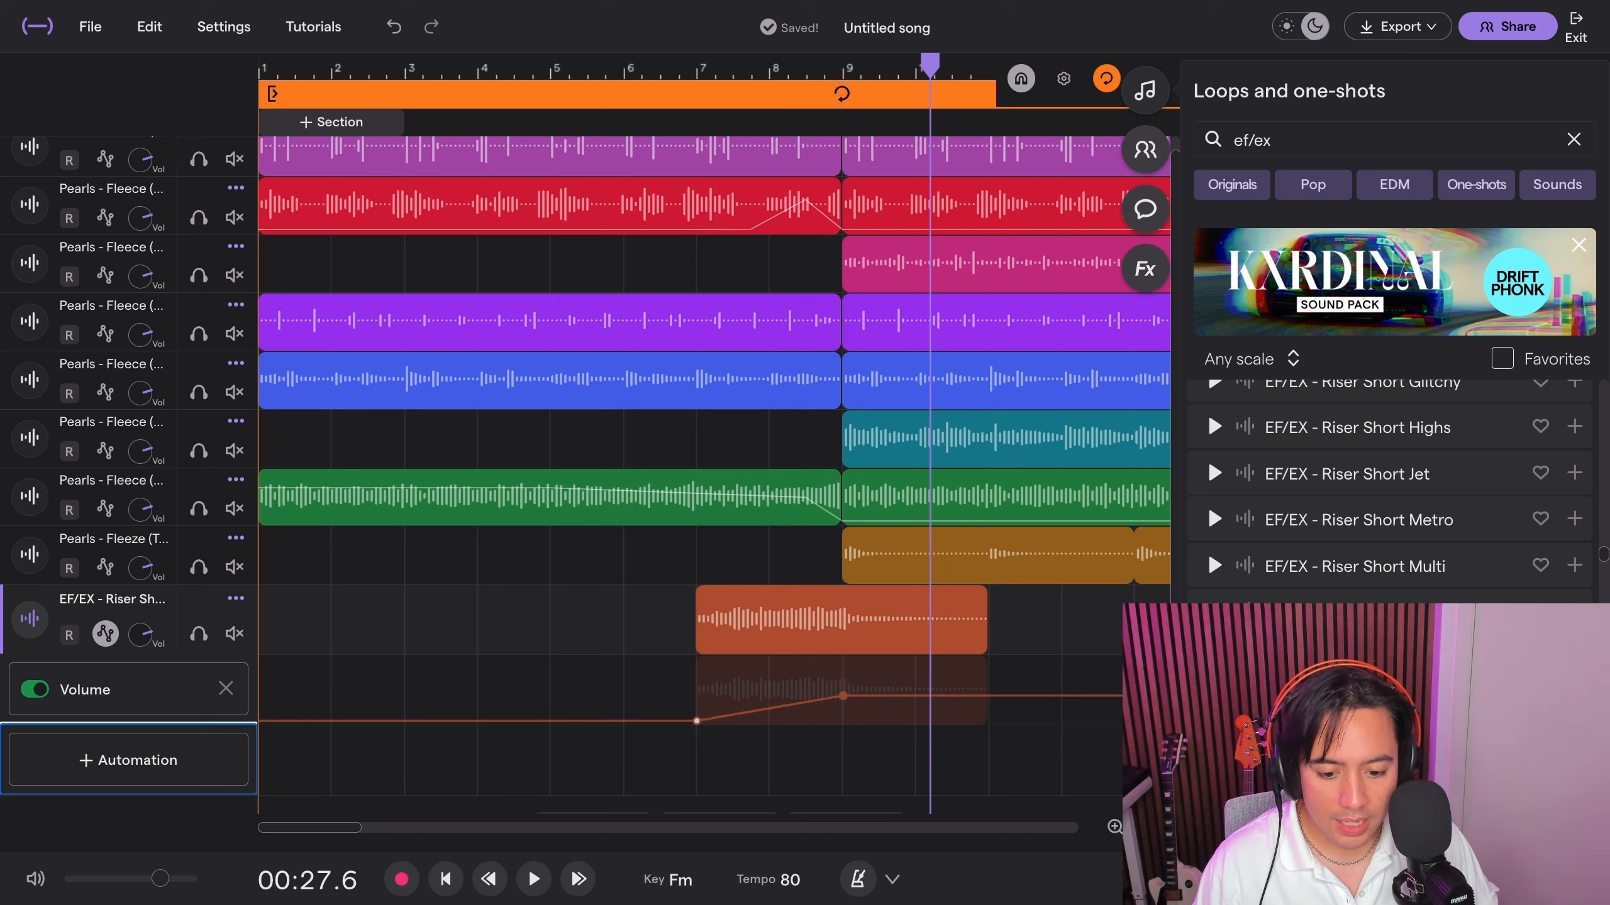
pyautogui.moveTo(843, 696); pyautogui.dragTo(843, 699)
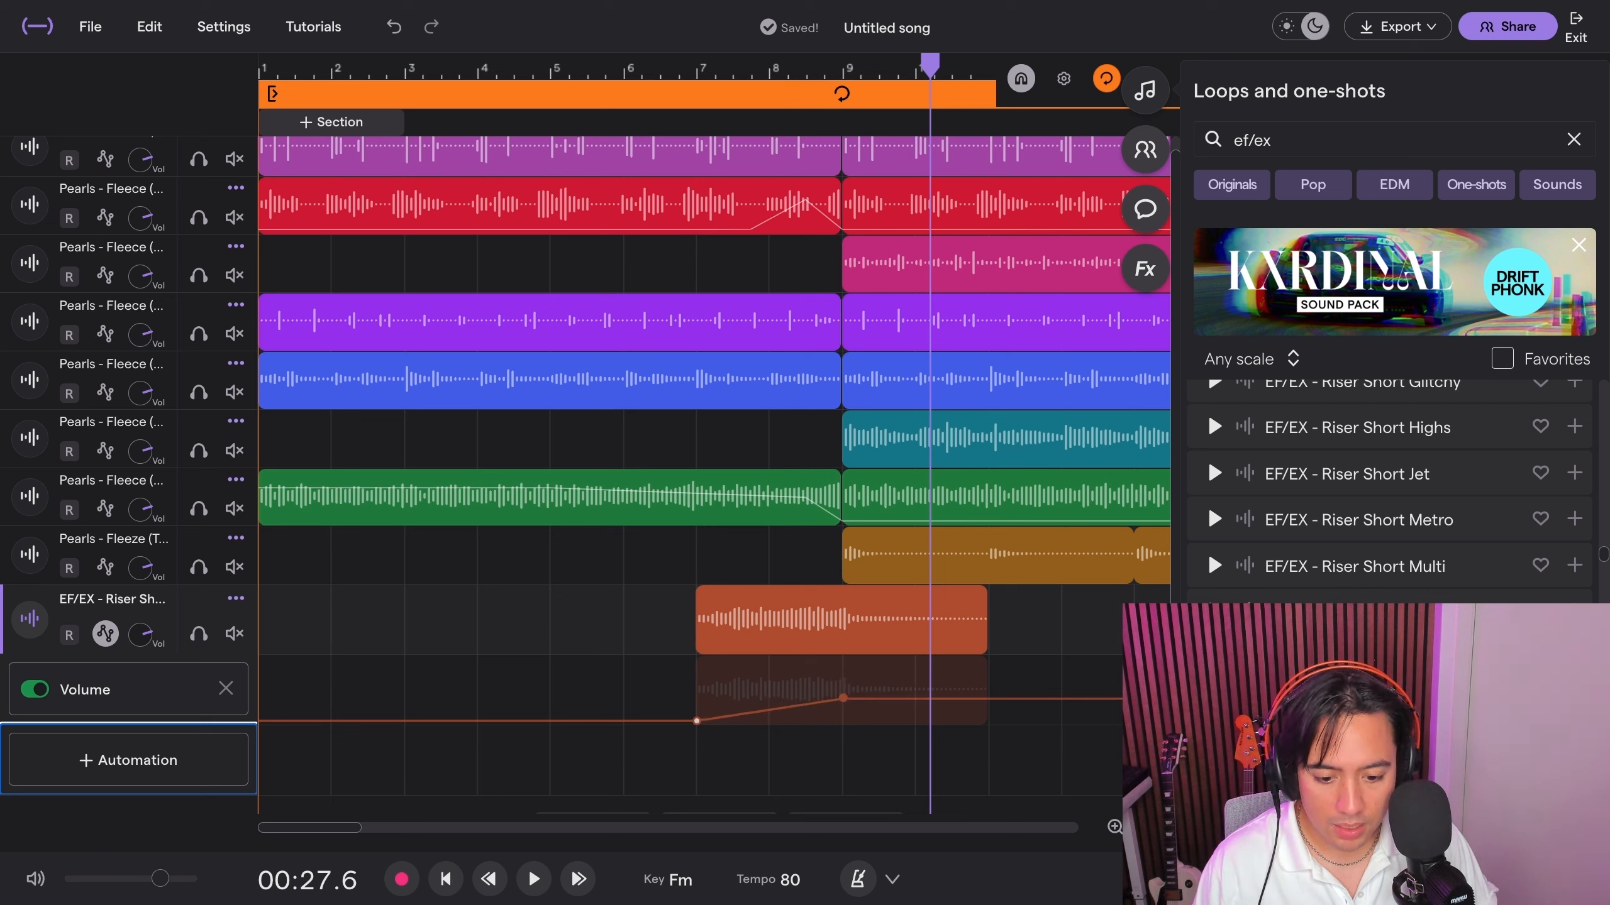
pyautogui.moveTo(989, 698); pyautogui.dragTo(989, 720)
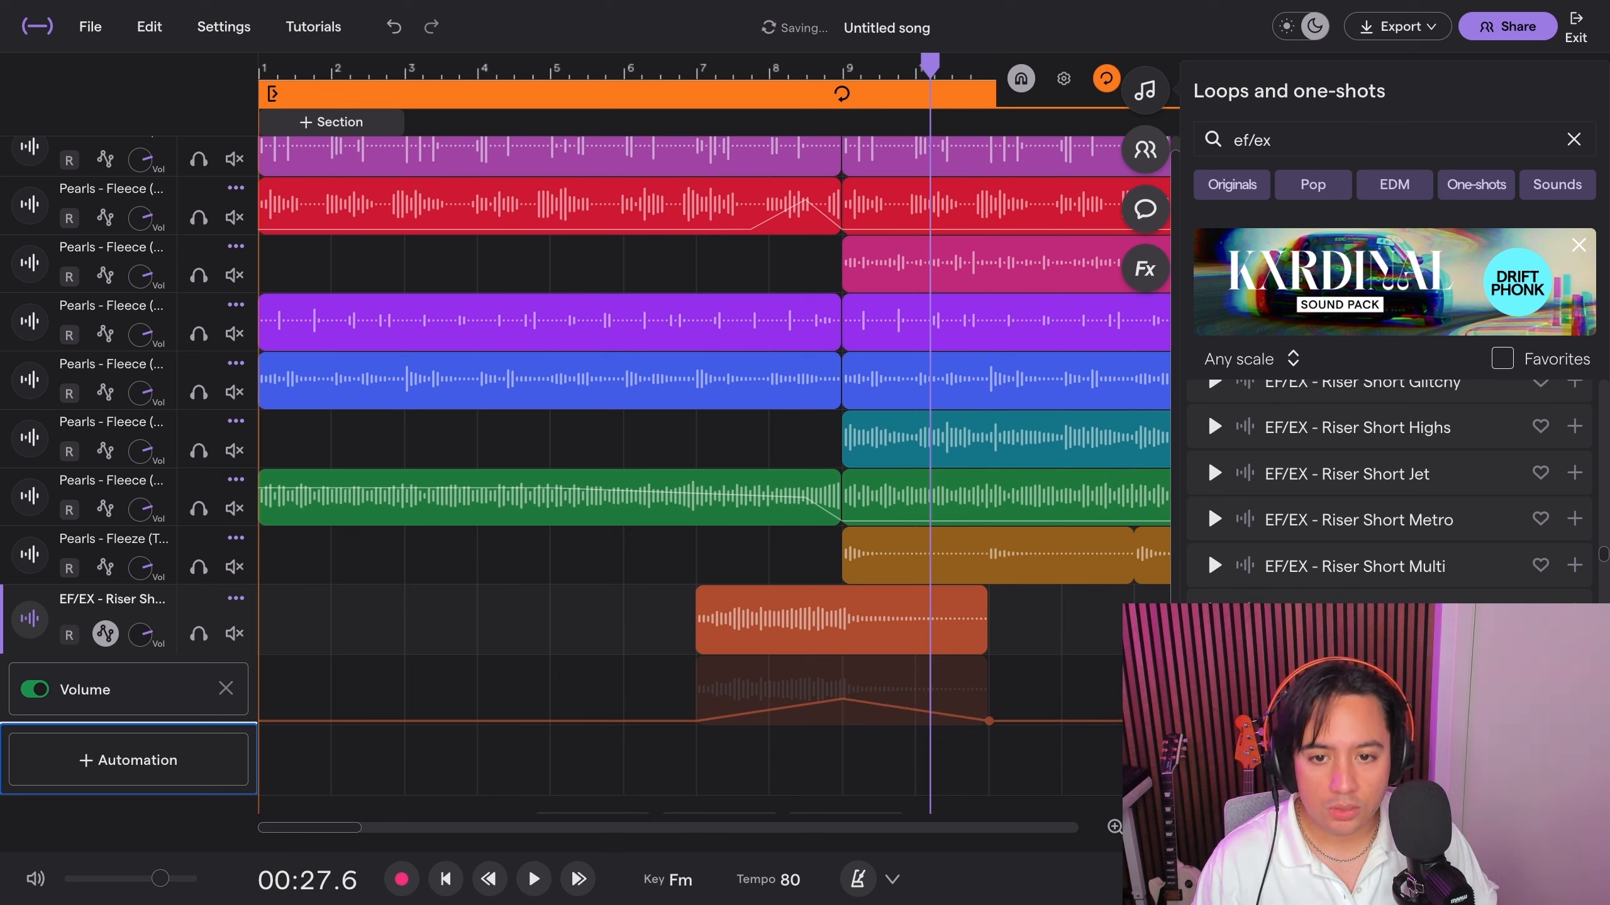
pyautogui.moveTo(930, 66); pyautogui.dragTo(677, 67)
pyautogui.press('space')
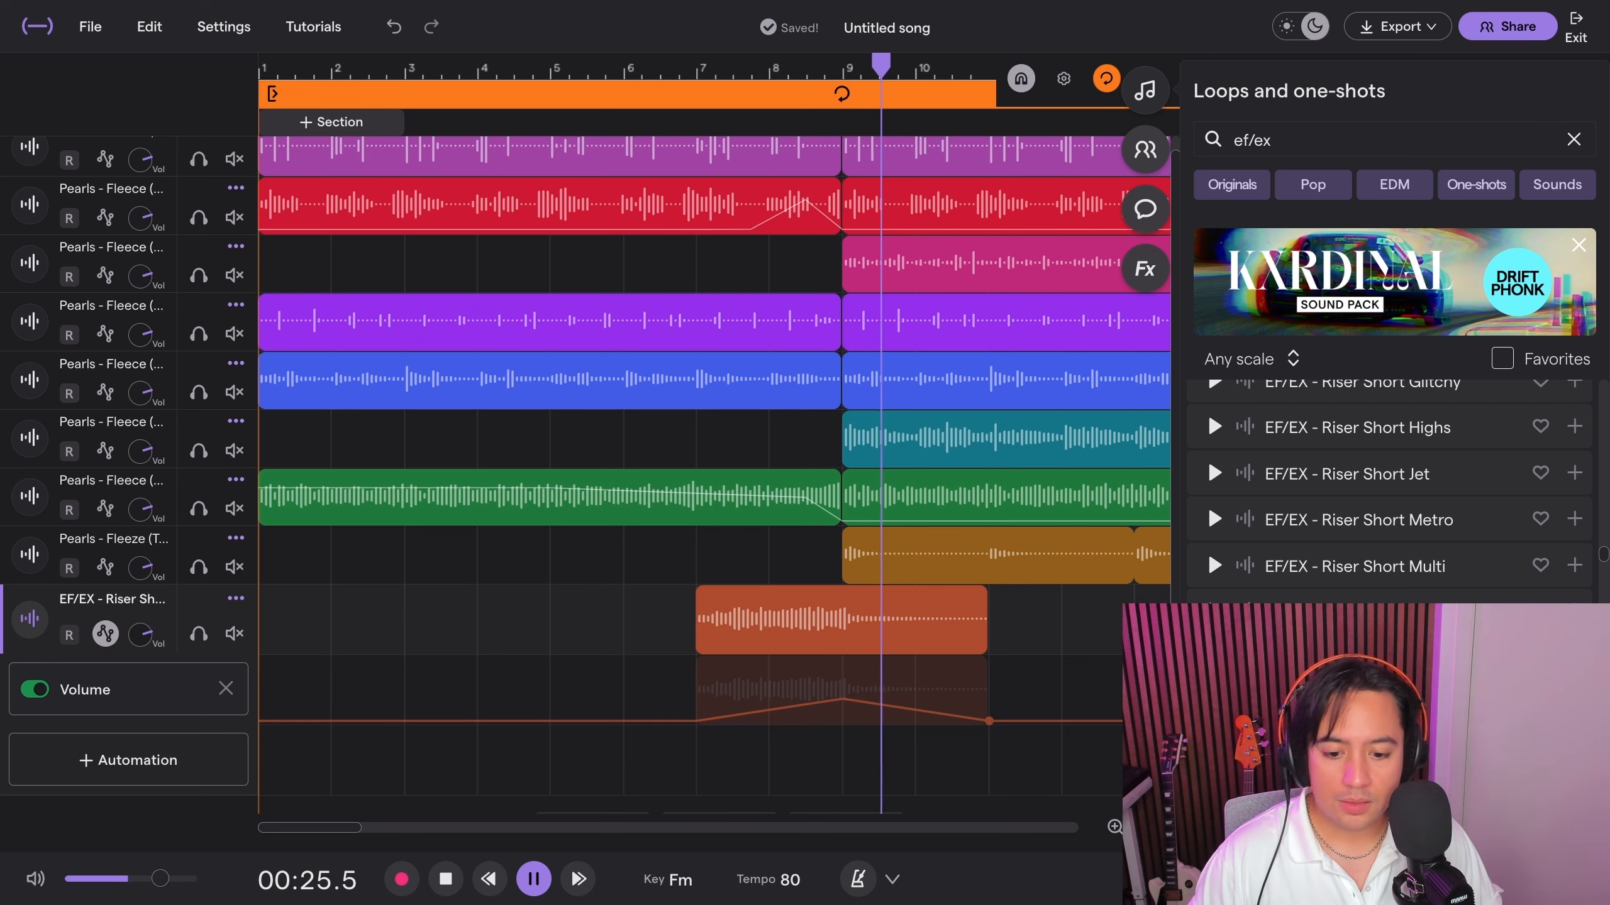
pyautogui.press('space')
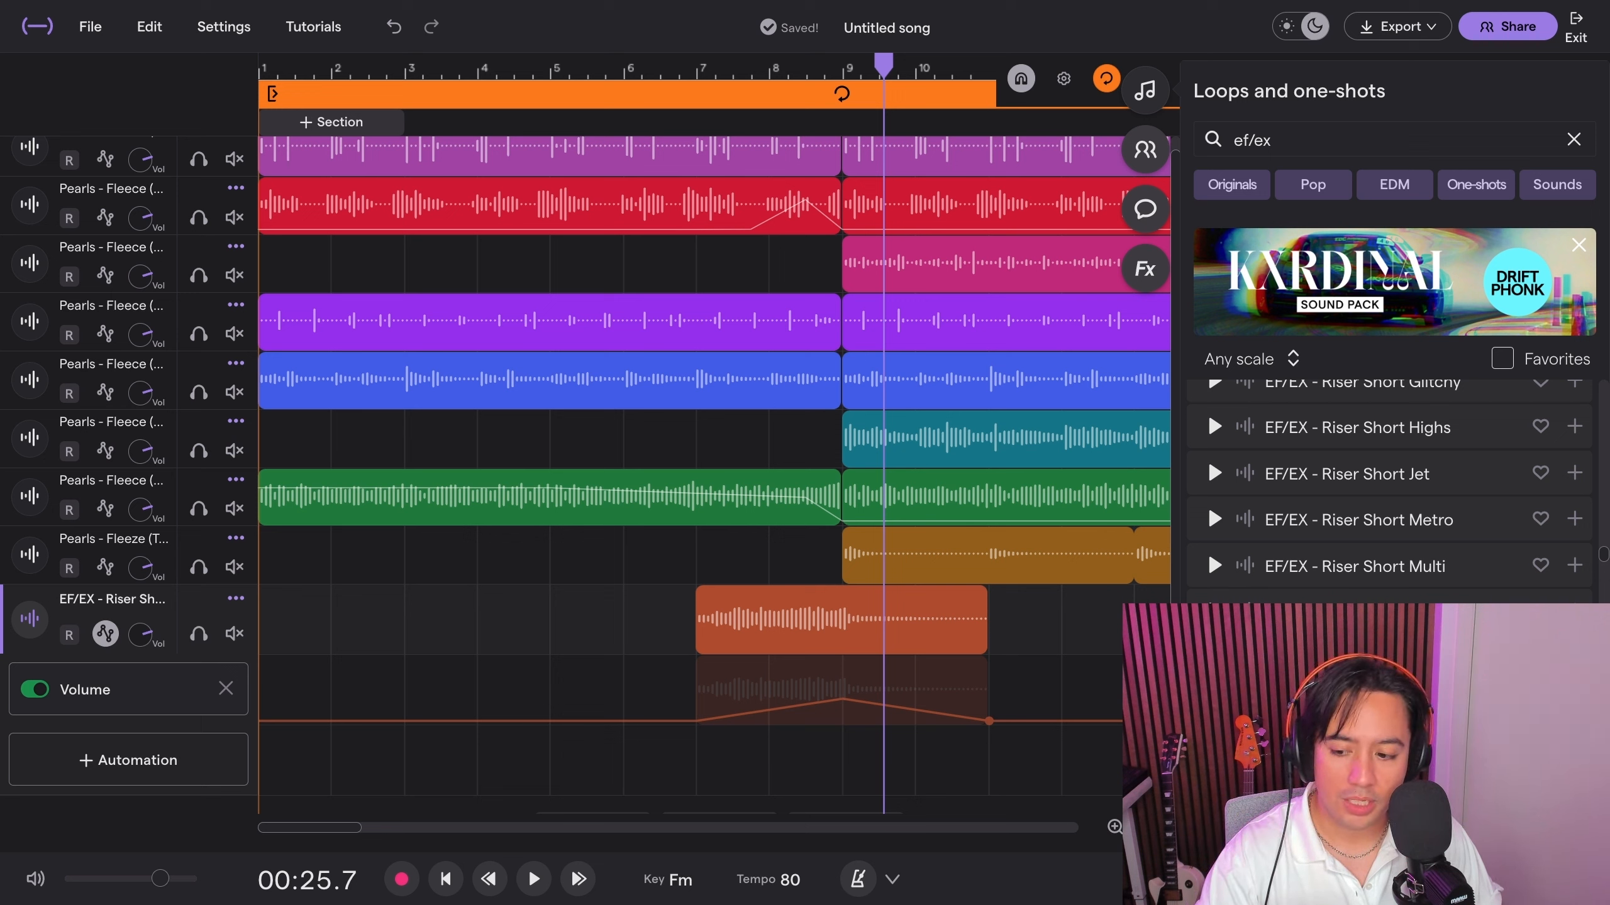
# - Nudge the riser track's volume down slightly and hide its automation lane
pyautogui.moveTo(140, 634)
pyautogui.mouseDown()
pyautogui.moveTo(140, 619)
pyautogui.moveTo(140, 635)
pyautogui.mouseUp()
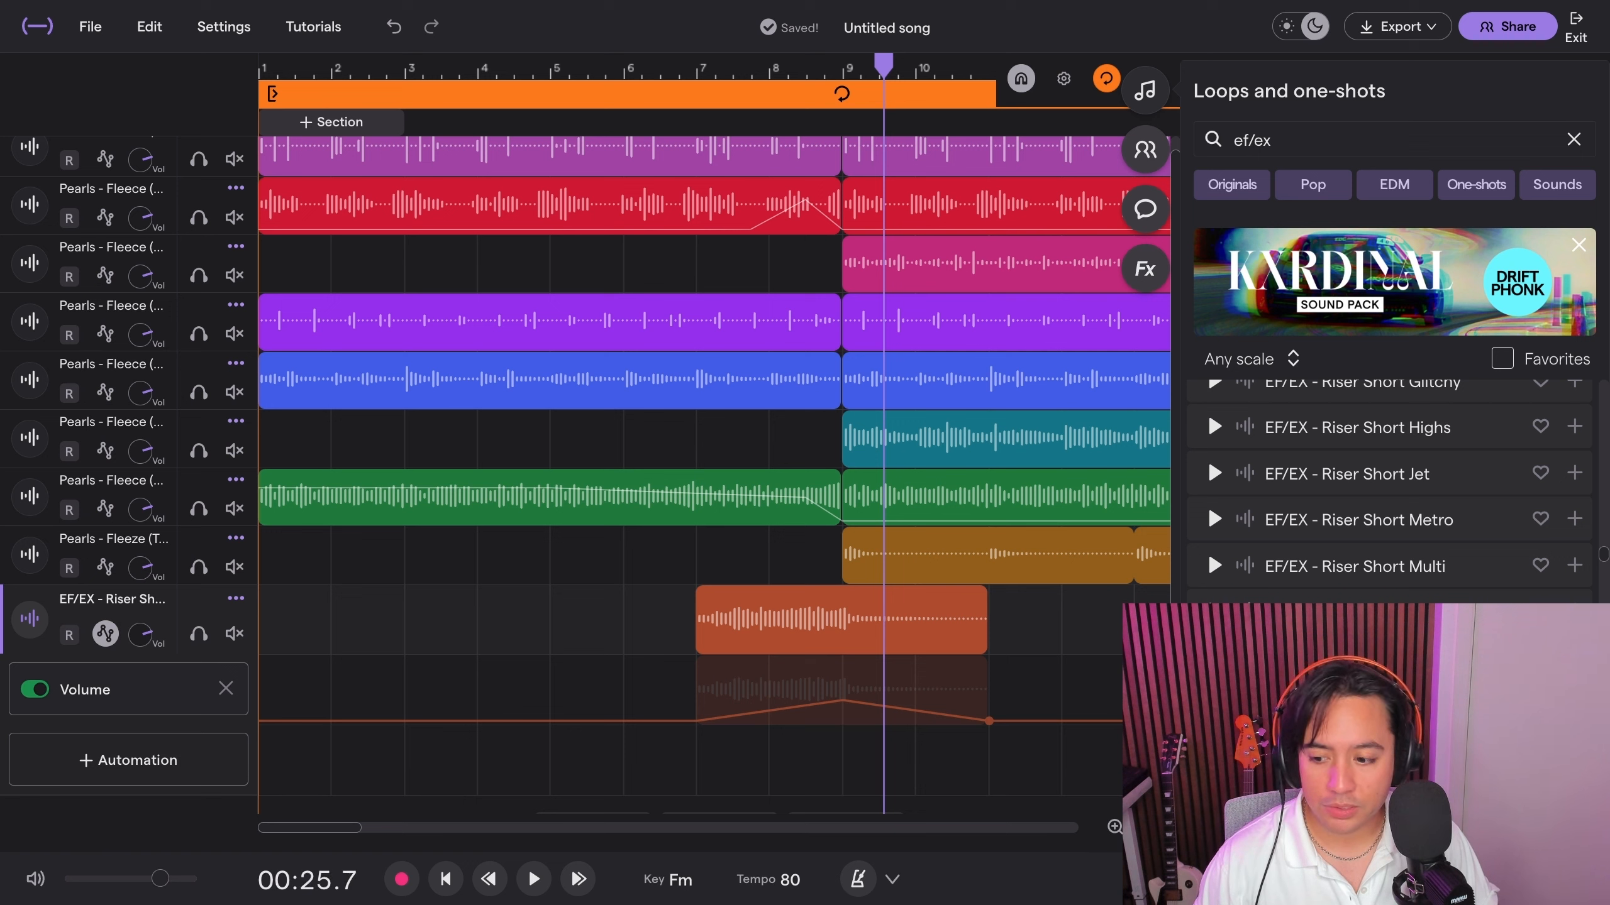
pyautogui.click(105, 633)
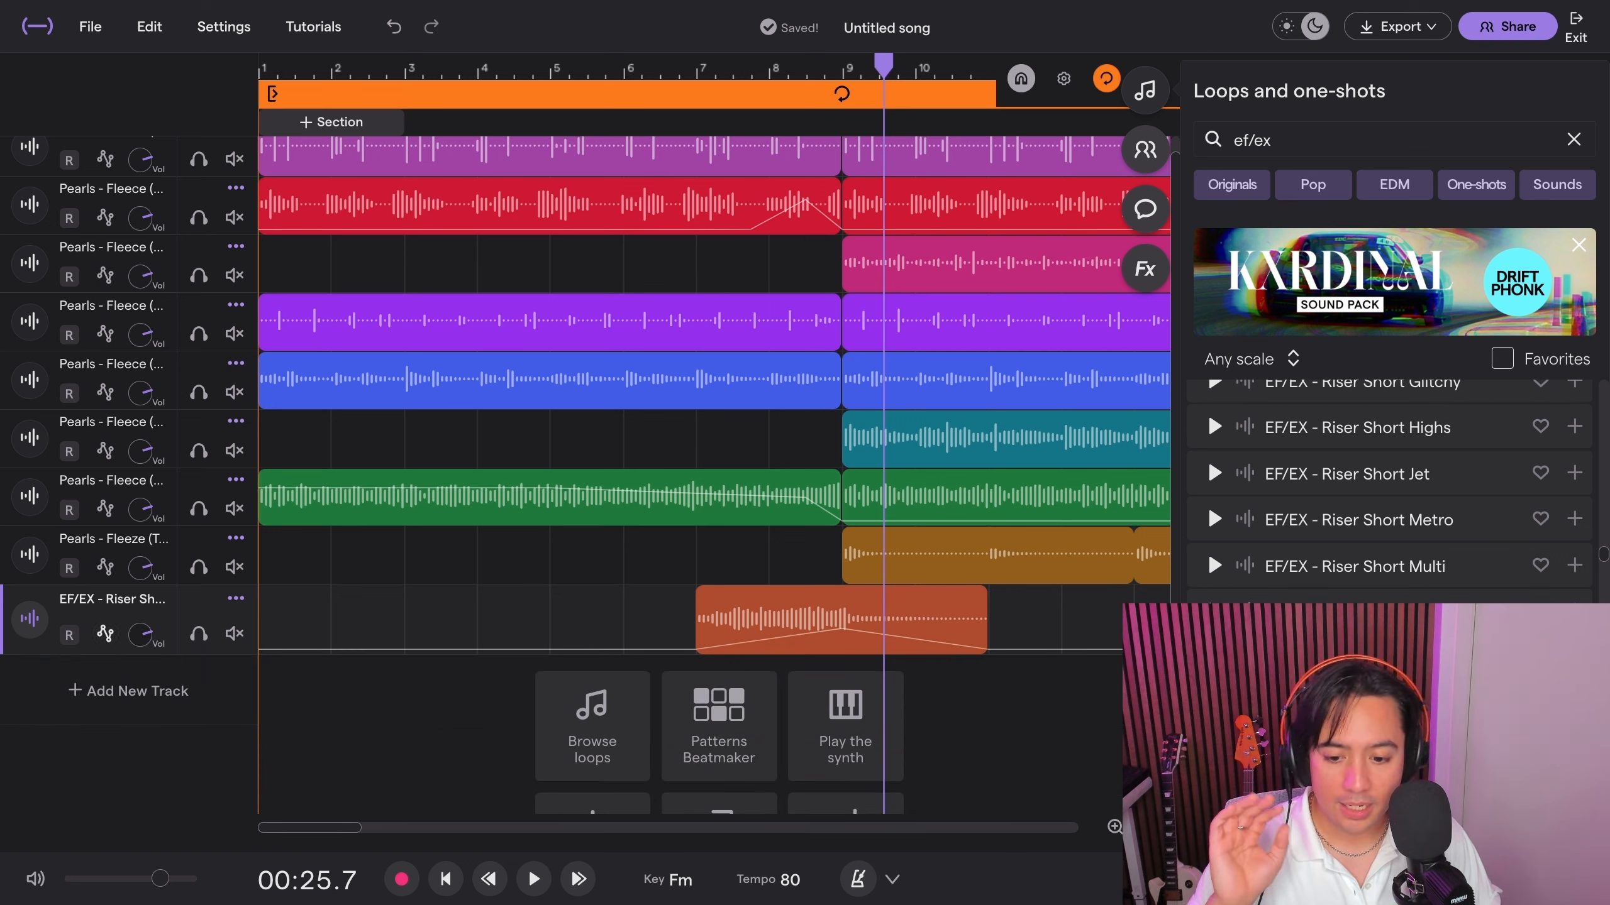